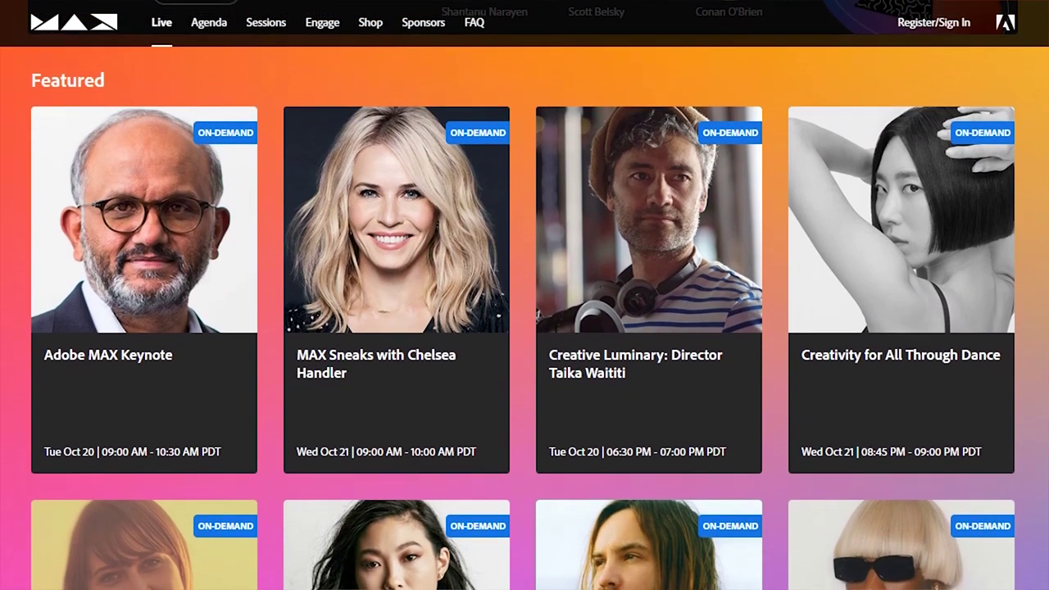
- Scroll the Featured section to show sessions like Adobe MAX Keynote and Creativity for All Through Dance
scroll(525, 328, "down", 2)
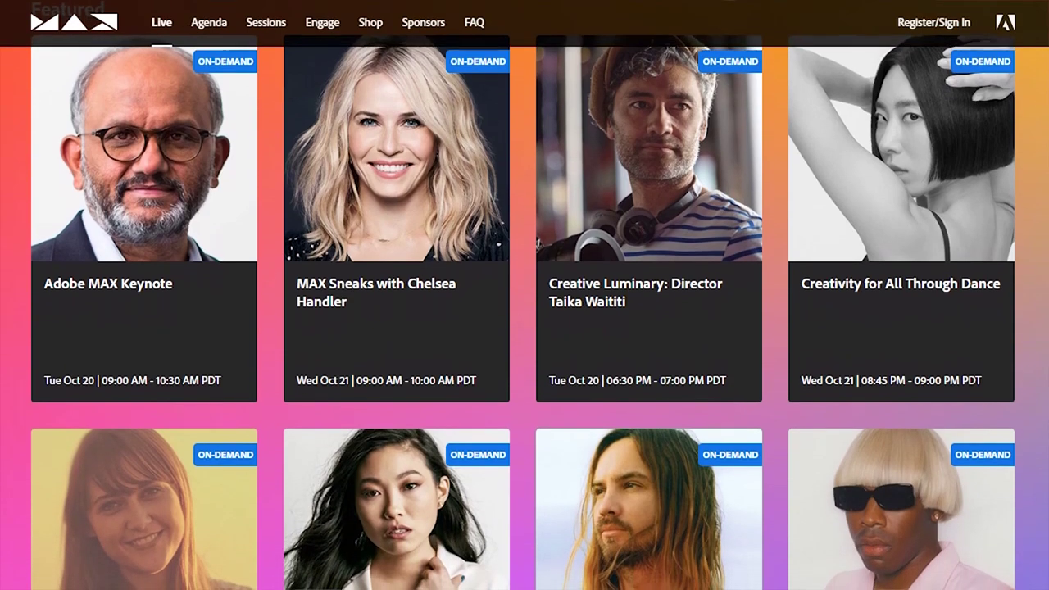
scroll(524, 327, "down", 2)
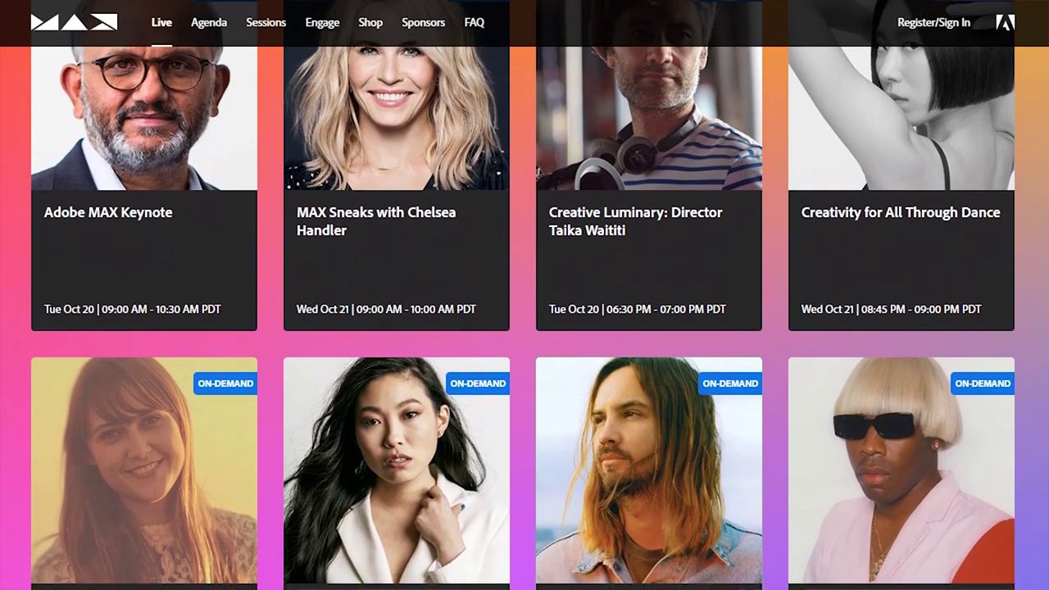
scroll(525, 328, "down", 2)
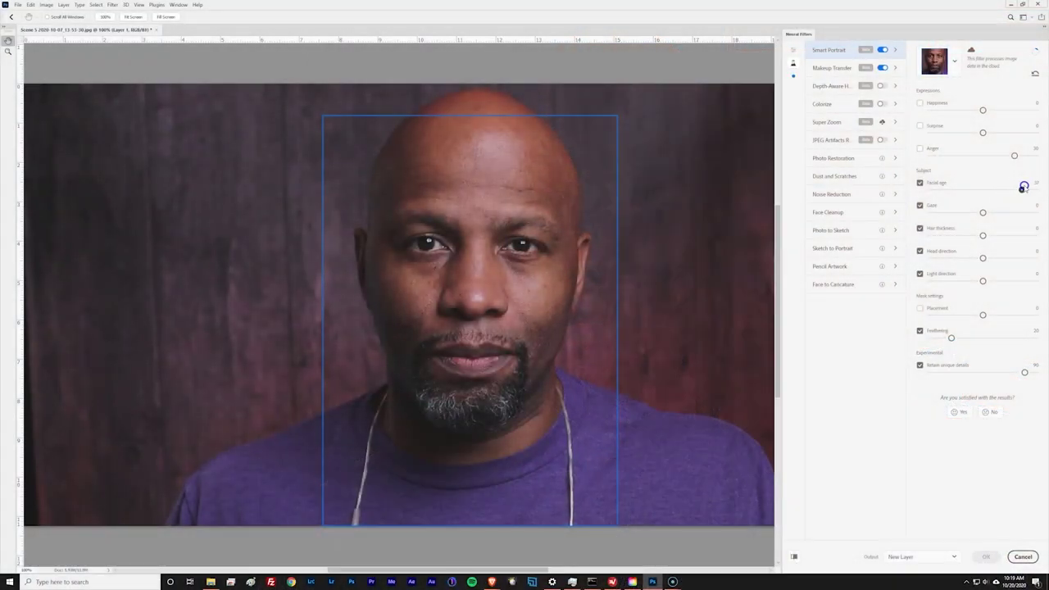
- Push Smart Portrait's Facial age slider to maximum, then settle it at about 22
left_click_drag(1024, 187, 1042, 184)
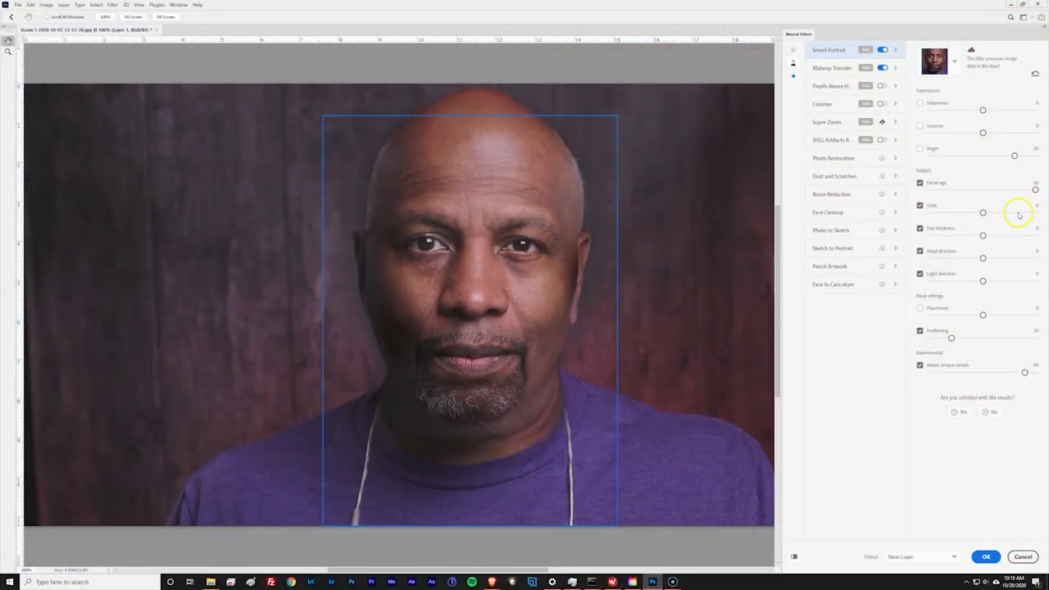
left_click_drag(1034, 190, 946, 190)
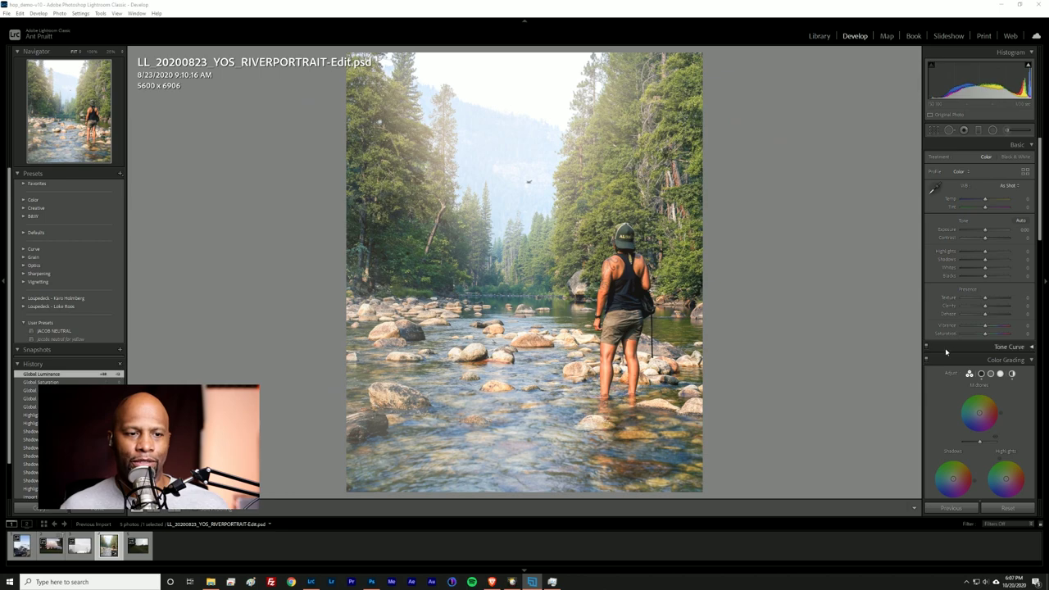
left_click(1028, 360)
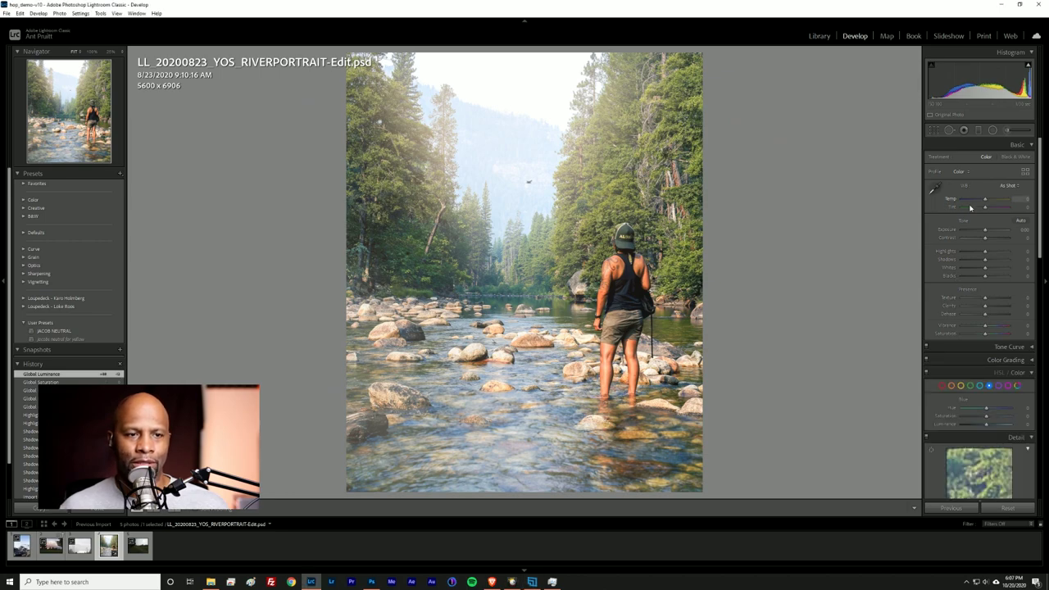
scroll(952, 246, "down", 2)
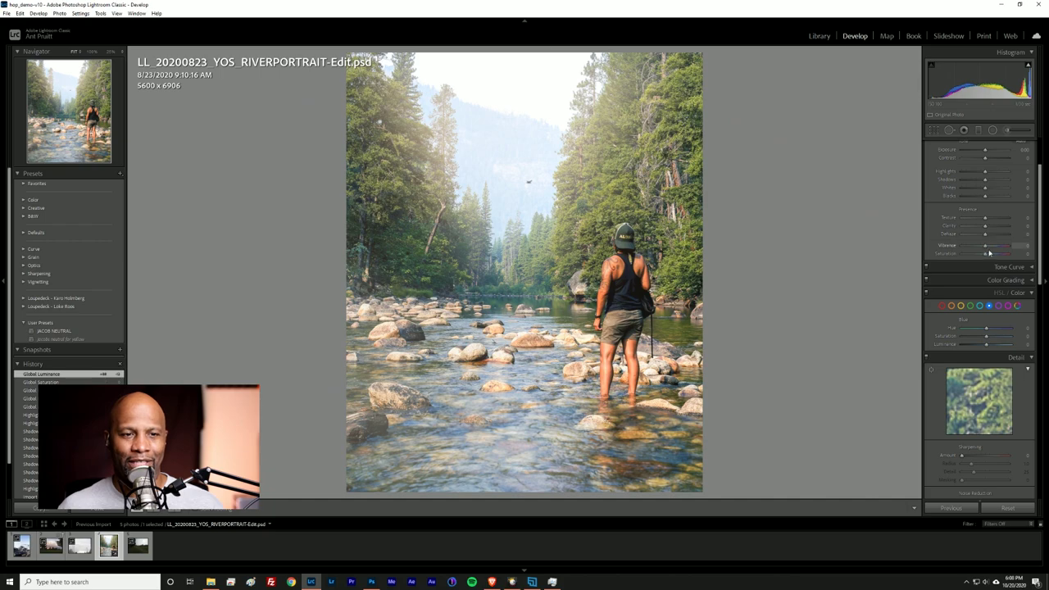
left_click(1028, 268)
left_click(1029, 269)
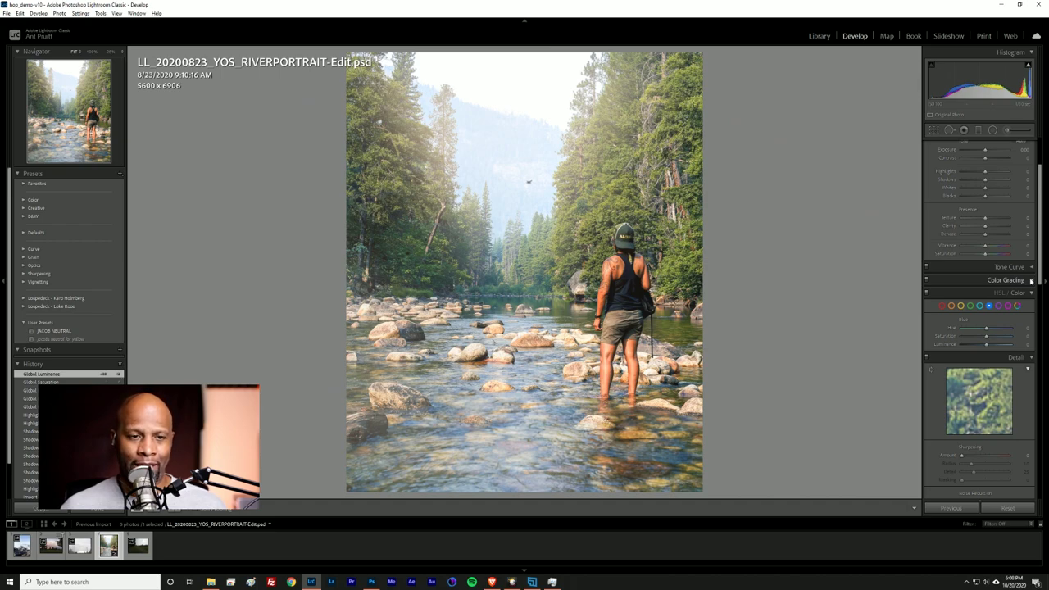
left_click(1032, 281)
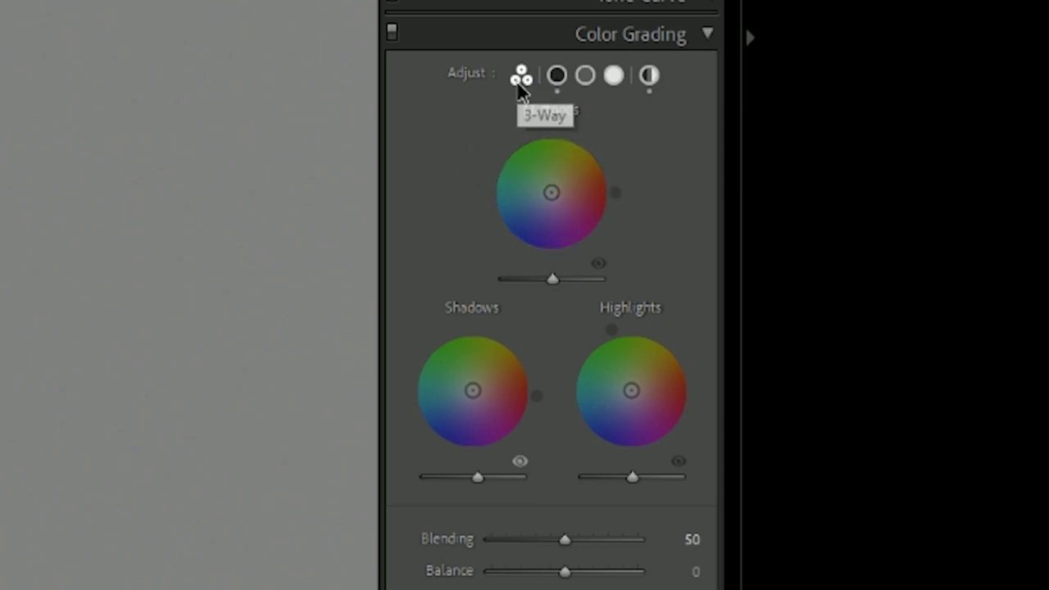
- Cycle through the Shadows, Midtones, Highlights and Global wheels, ending on Shadows alone
left_click(557, 82)
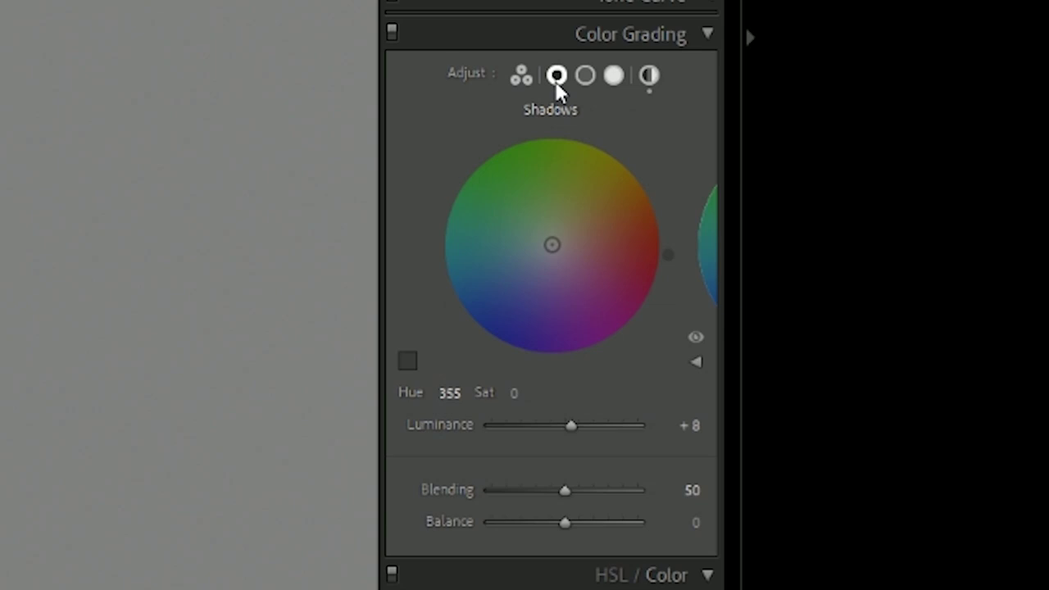
left_click(586, 80)
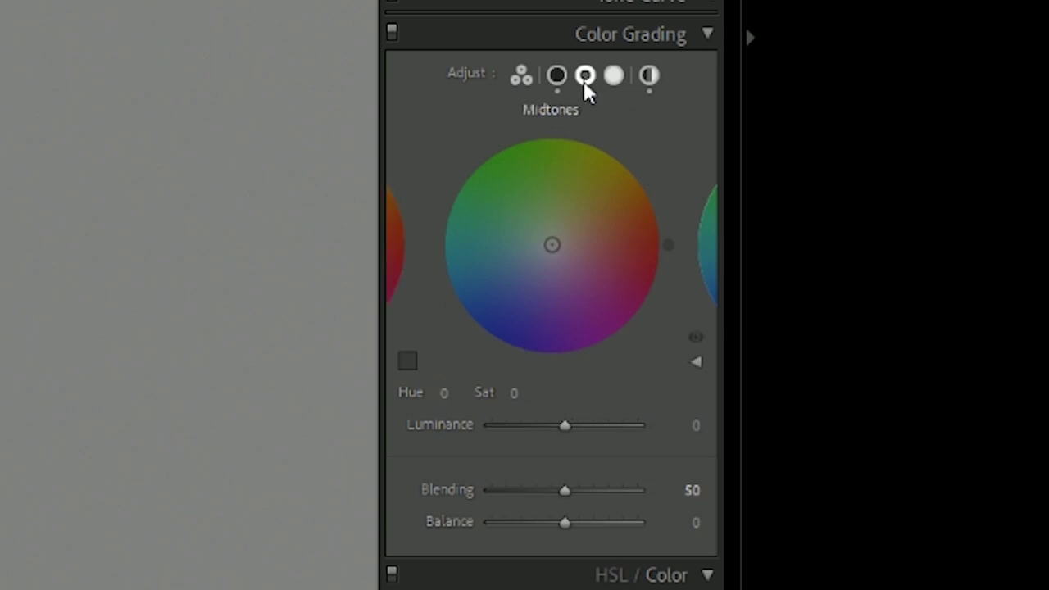
left_click(615, 78)
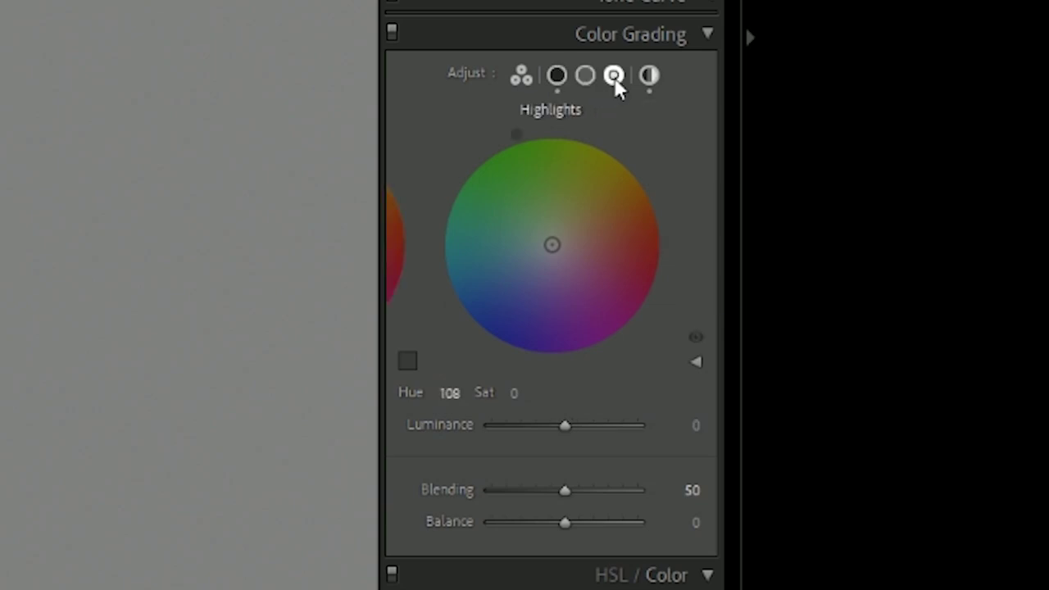
left_click(651, 77)
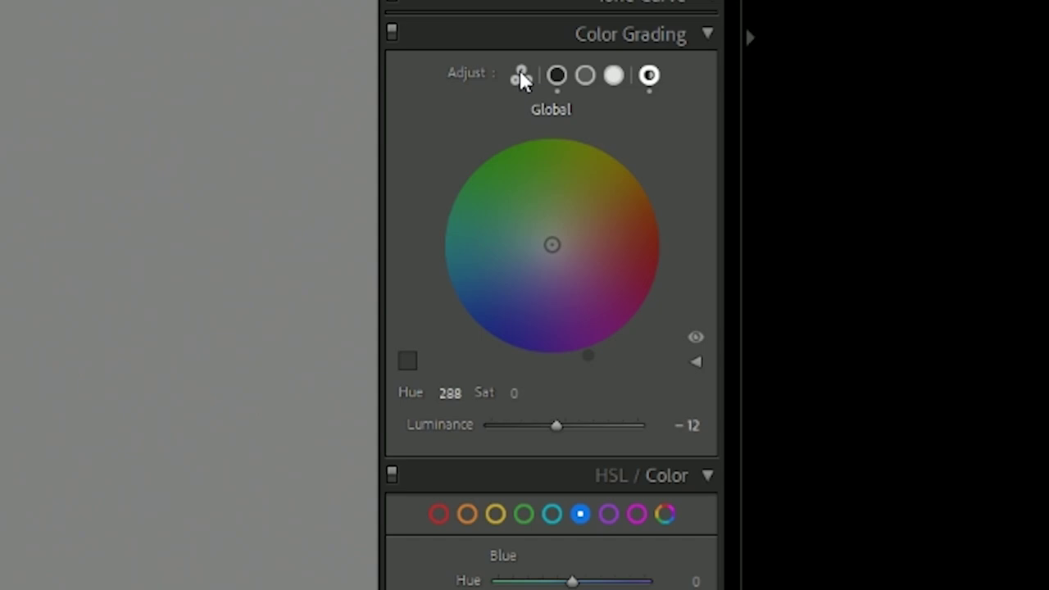
left_click(557, 81)
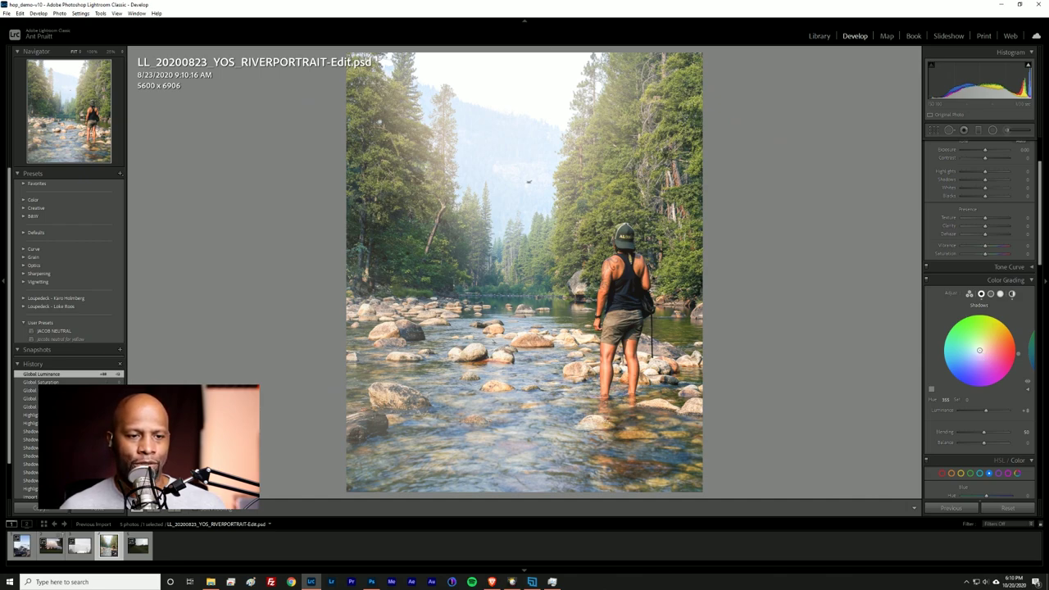
- Tint the shadows a strong teal near hue 180 on the Shadows wheel
left_click_drag(979, 350, 967, 351)
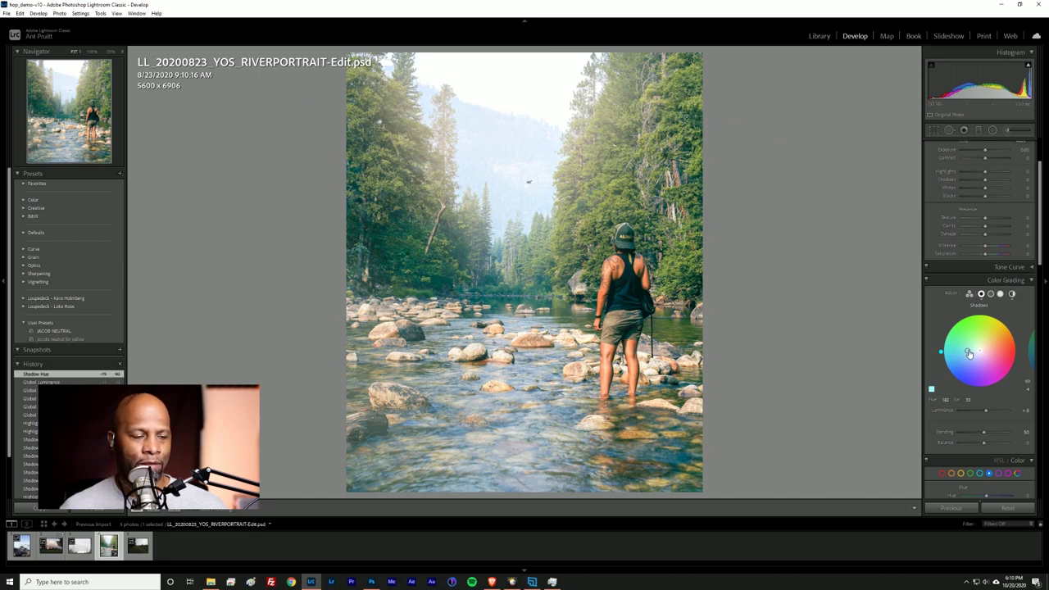
mouse_move(968, 353)
left_mouse_down()
mouse_move(956, 346)
mouse_move(965, 353)
left_mouse_up()
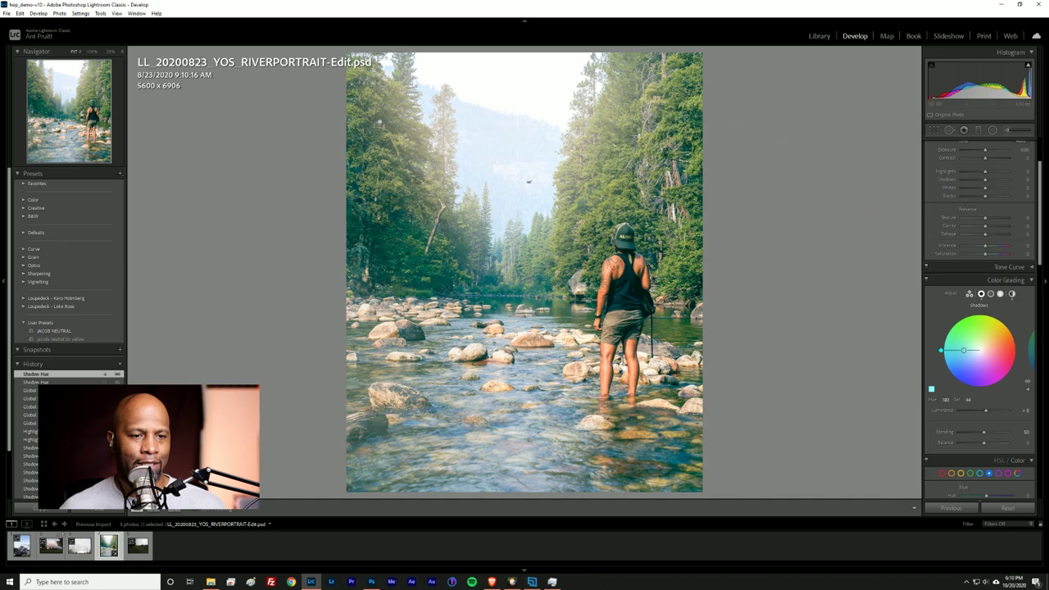
left_click_drag(964, 350, 947, 350)
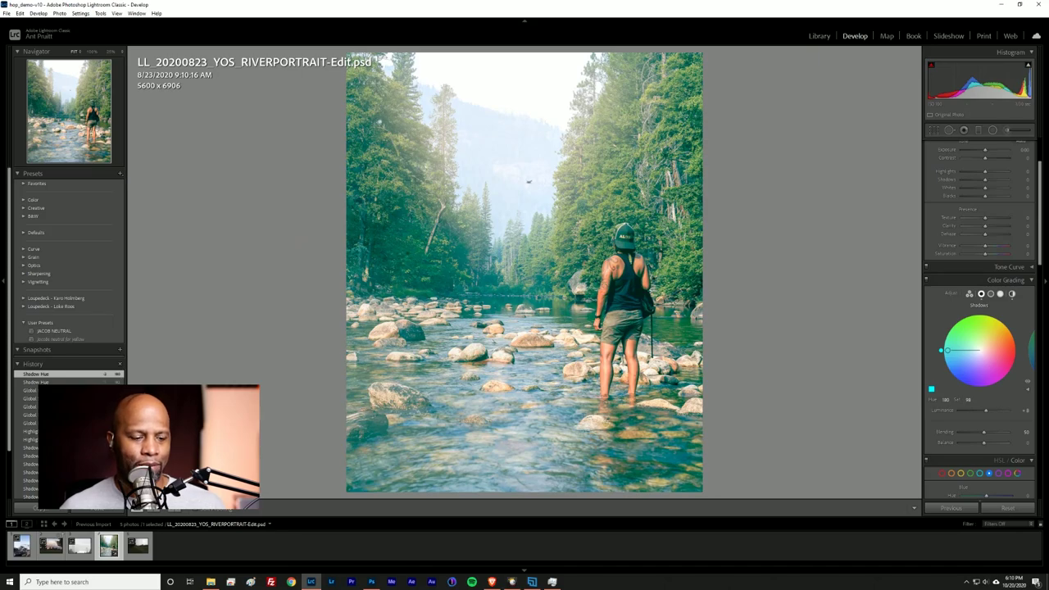
left_click_drag(947, 350, 946, 350)
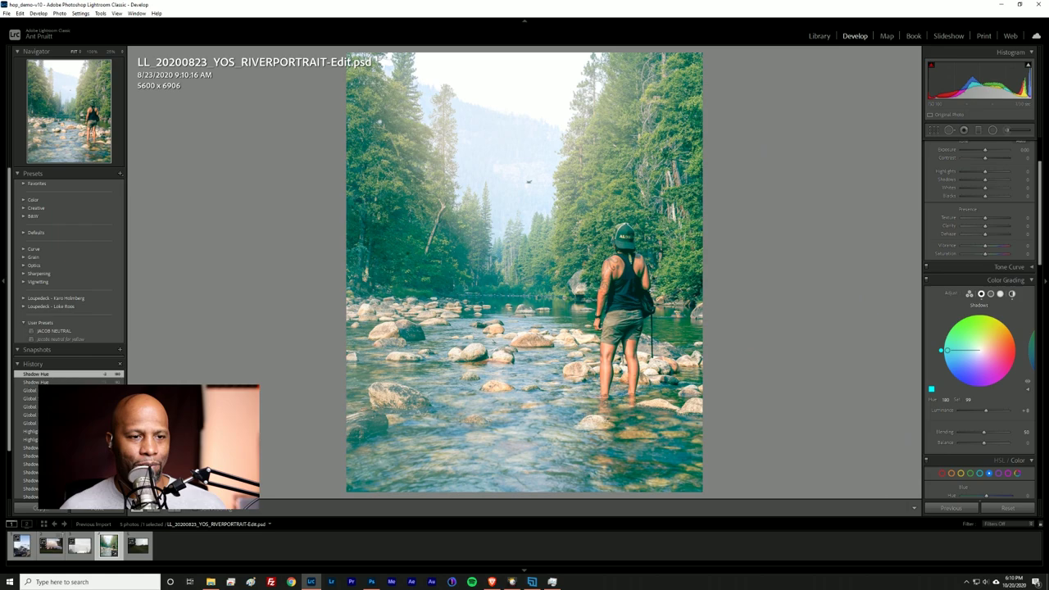
left_click_drag(946, 350, 947, 350)
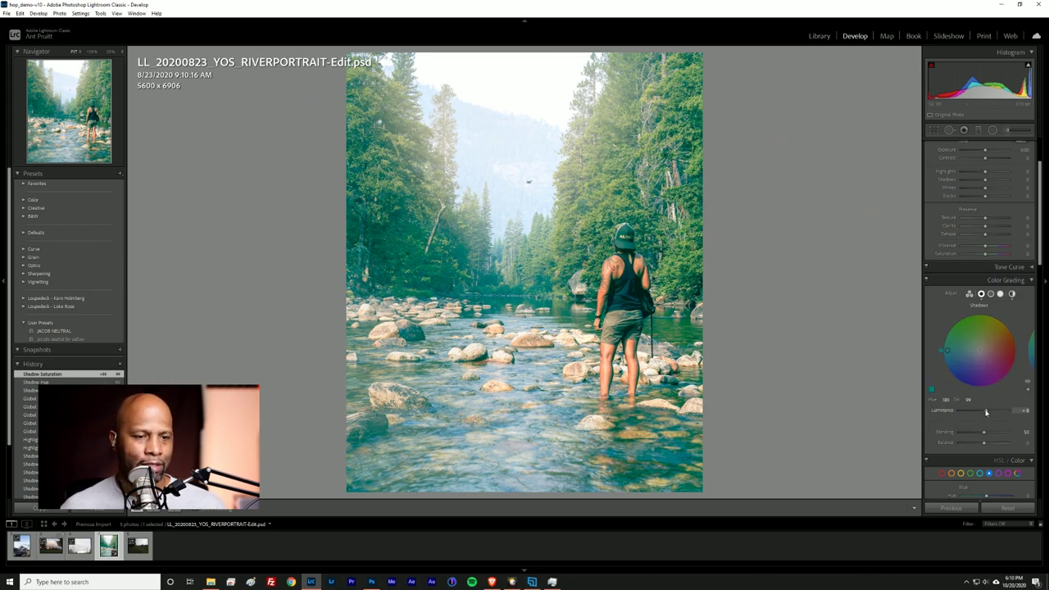
- Brighten the shadow luminance slightly and ease the teal saturation back a little
mouse_move(986, 411)
left_mouse_down()
mouse_move(1000, 407)
mouse_move(950, 416)
mouse_move(984, 408)
left_mouse_up()
left_click_drag(946, 351, 950, 350)
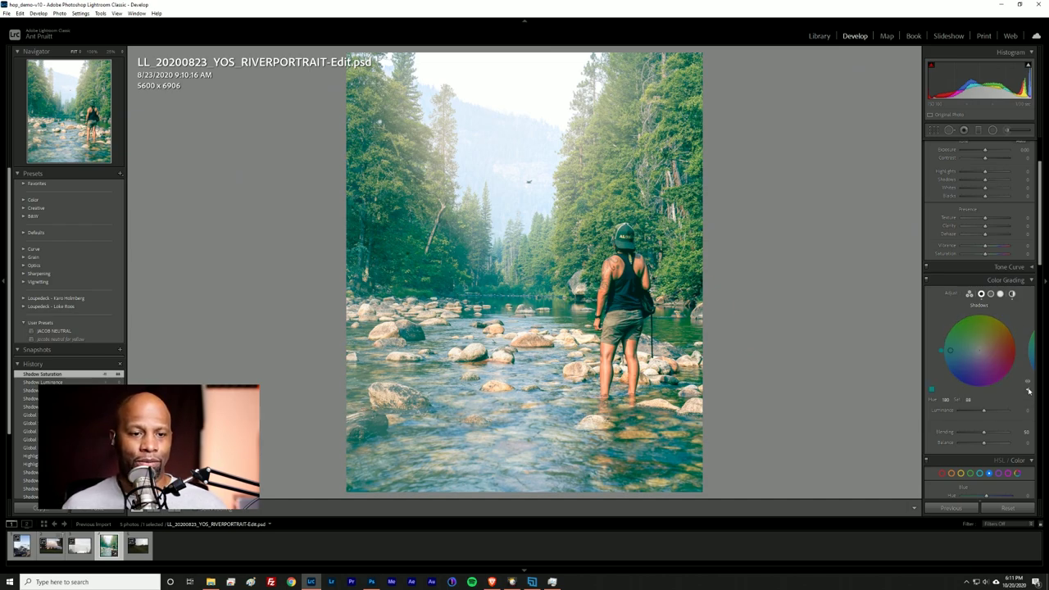
left_click(990, 293)
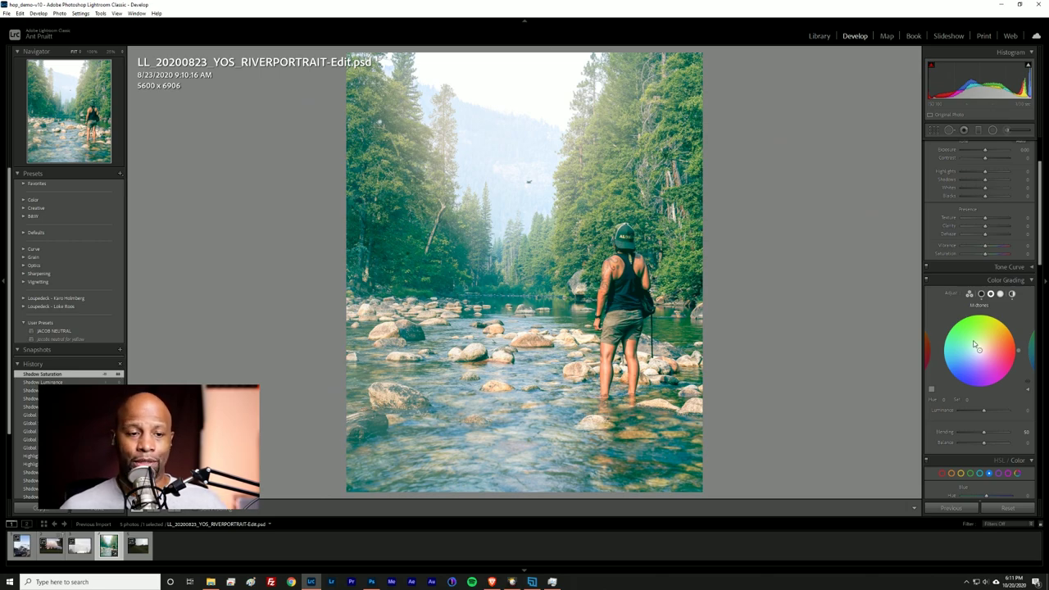
- Warm the midtones toward orange around hue 37 and lower their luminance slightly
left_click_drag(979, 350, 994, 339)
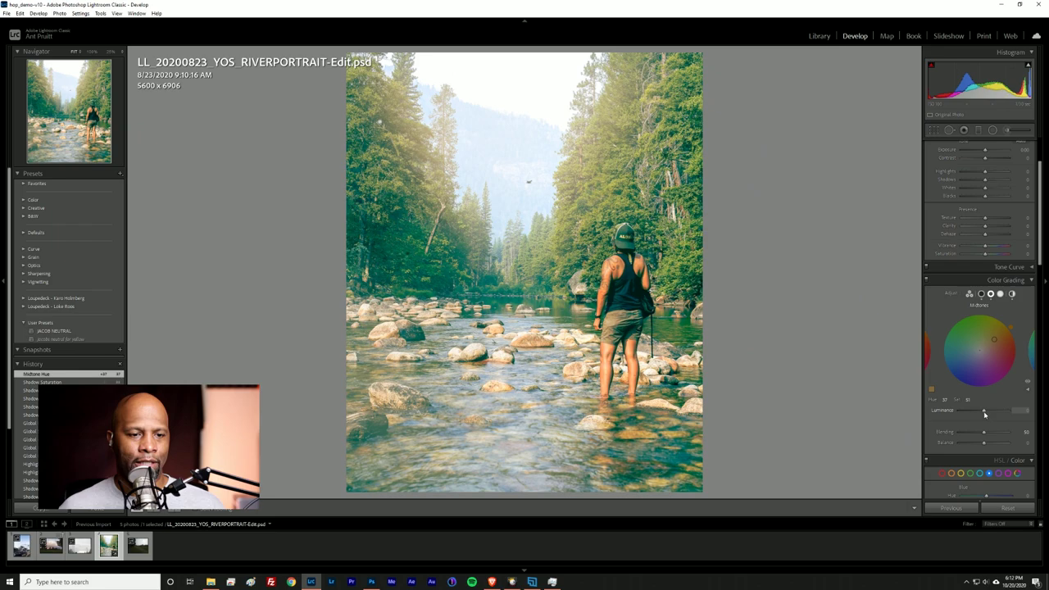
mouse_move(985, 412)
left_mouse_down()
mouse_move(1000, 413)
mouse_move(970, 419)
mouse_move(982, 416)
left_mouse_up()
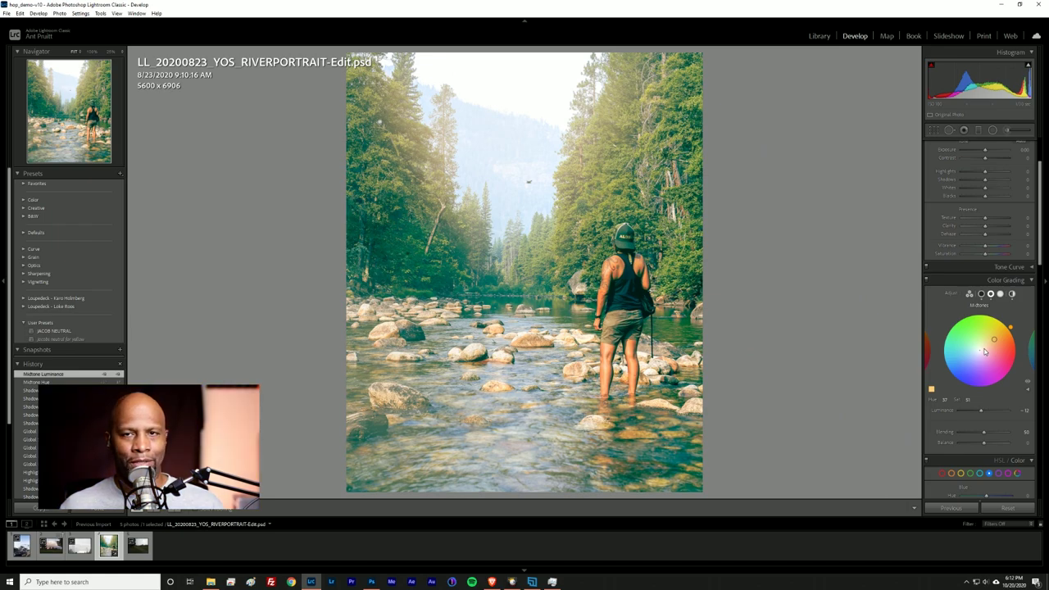
- Reset the colour grading, show all three wheels, and nudge the midtones toward orange
right_click(985, 352)
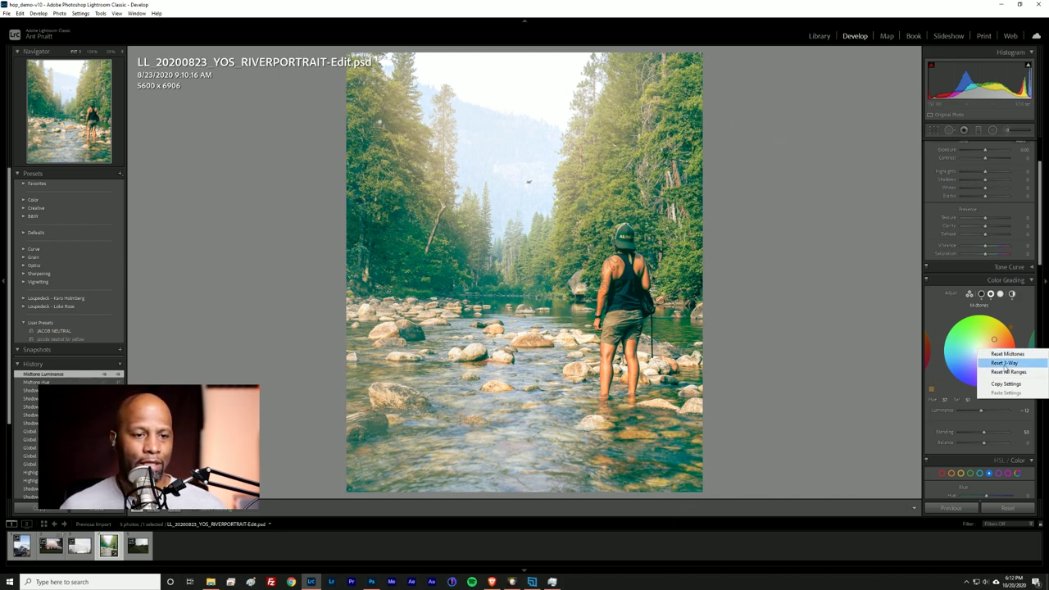
left_click(971, 297)
left_click(970, 294)
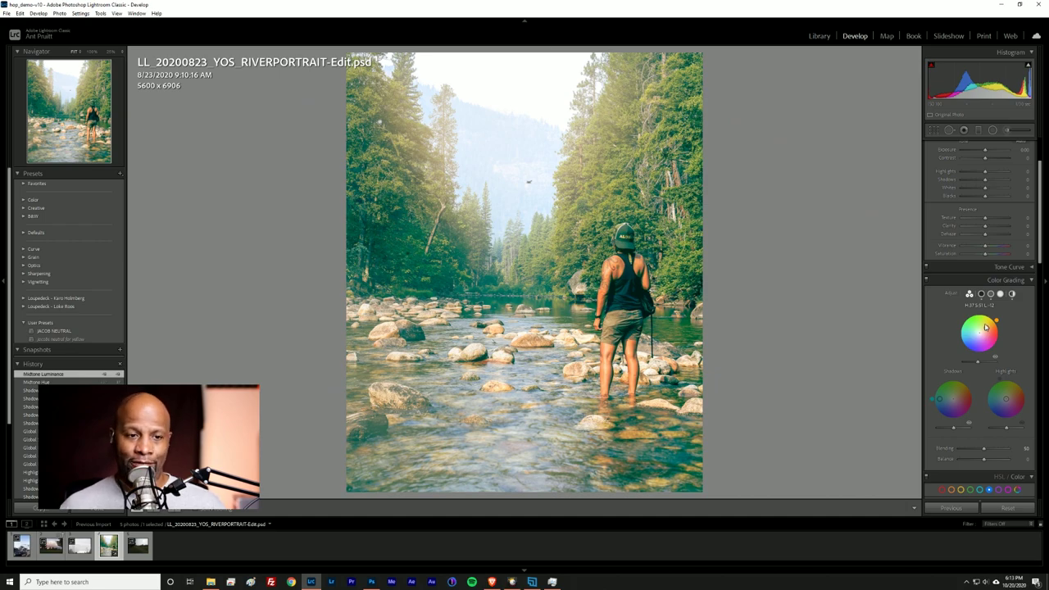
left_click_drag(985, 328, 990, 328)
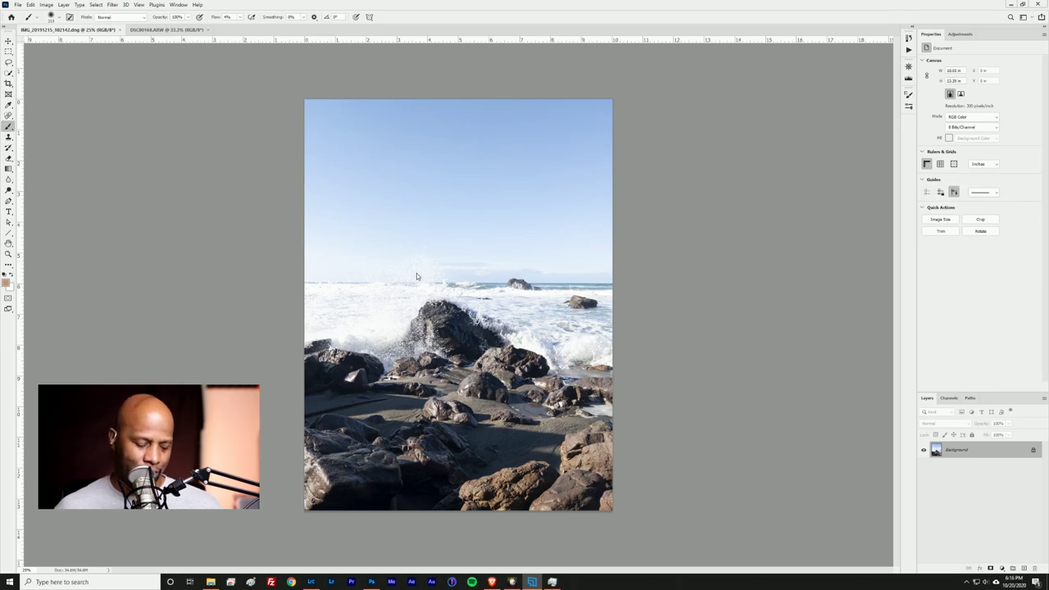
- Convert the seascape's locked Background into the editable Layer 0
scroll(416, 276, "up", 3)
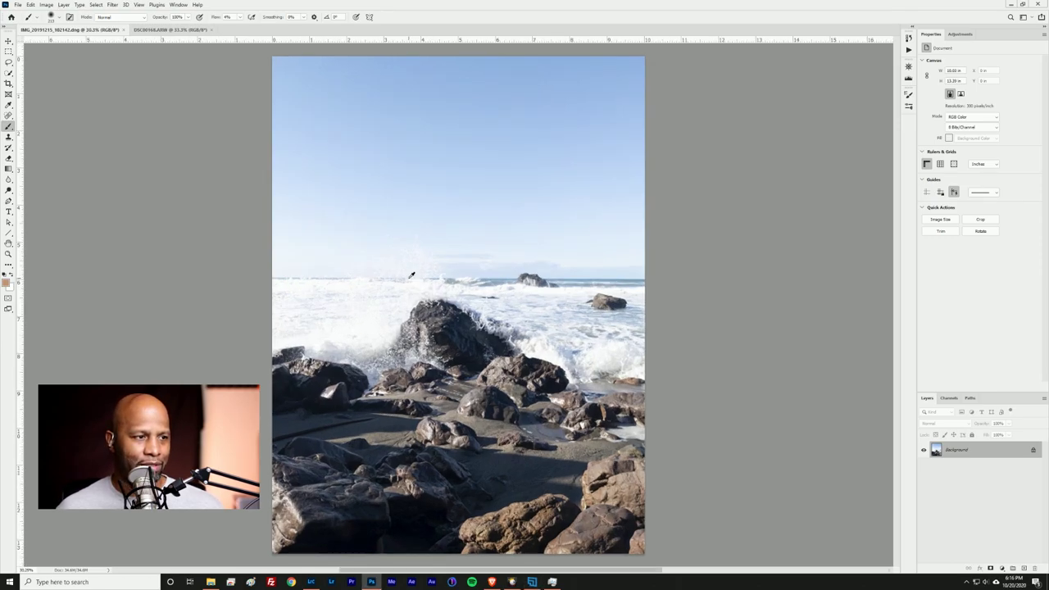
scroll(419, 276, "up", 4)
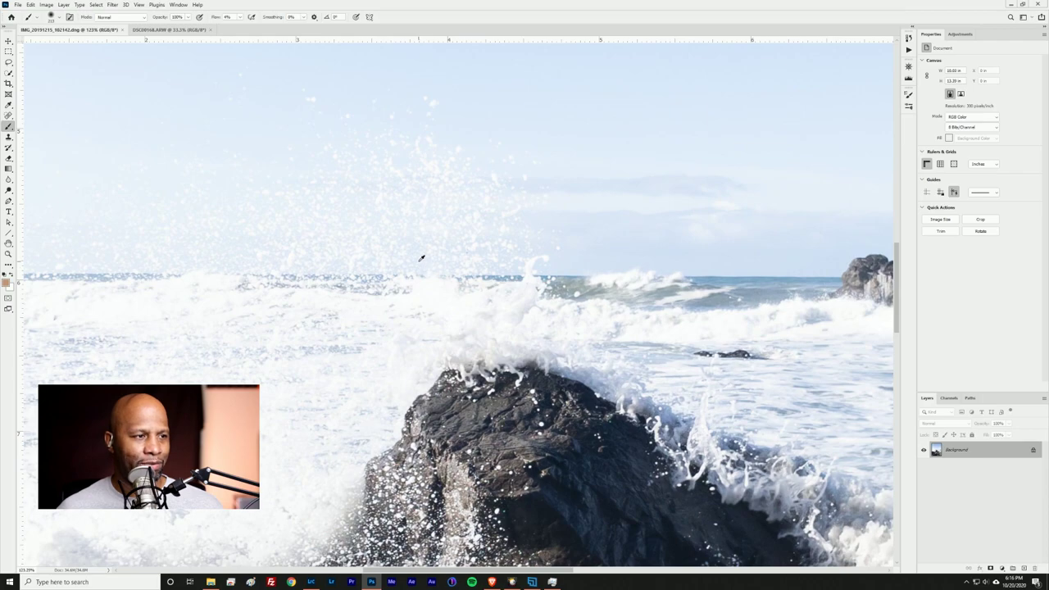
scroll(400, 231, "down", 7)
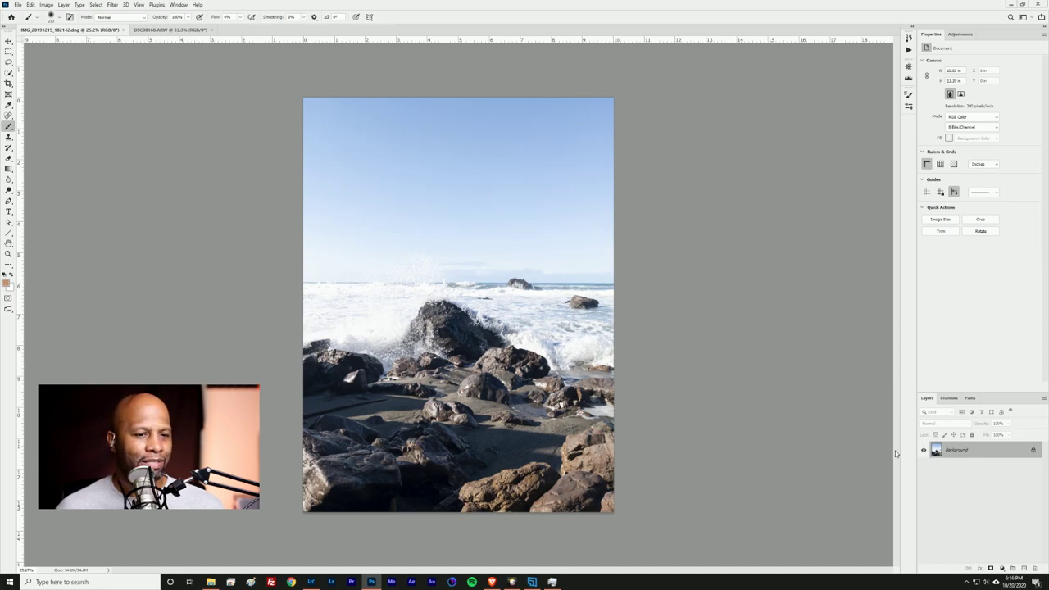
left_click(1034, 451)
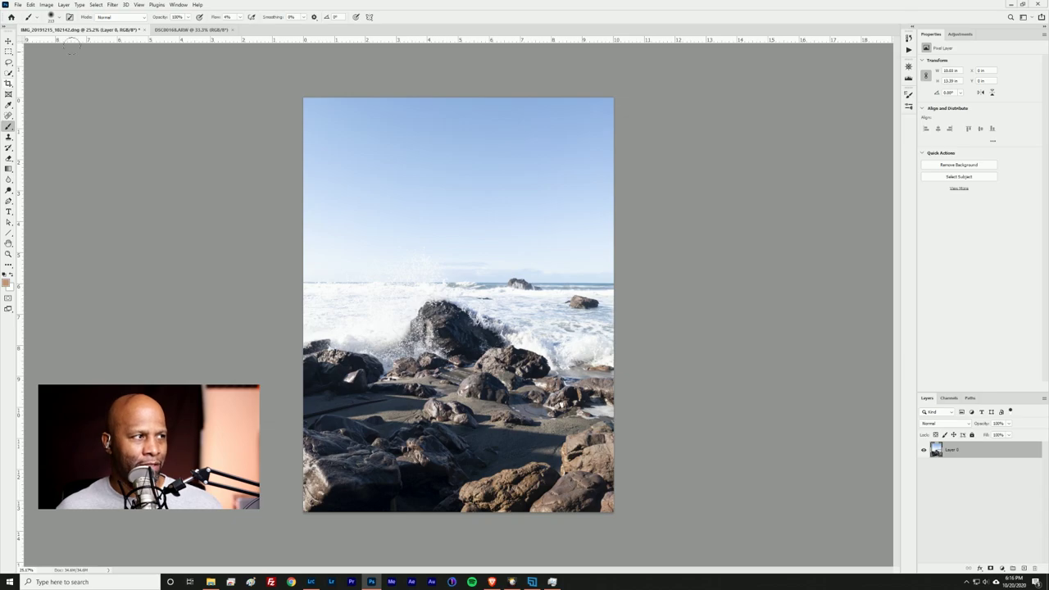
left_click(31, 5)
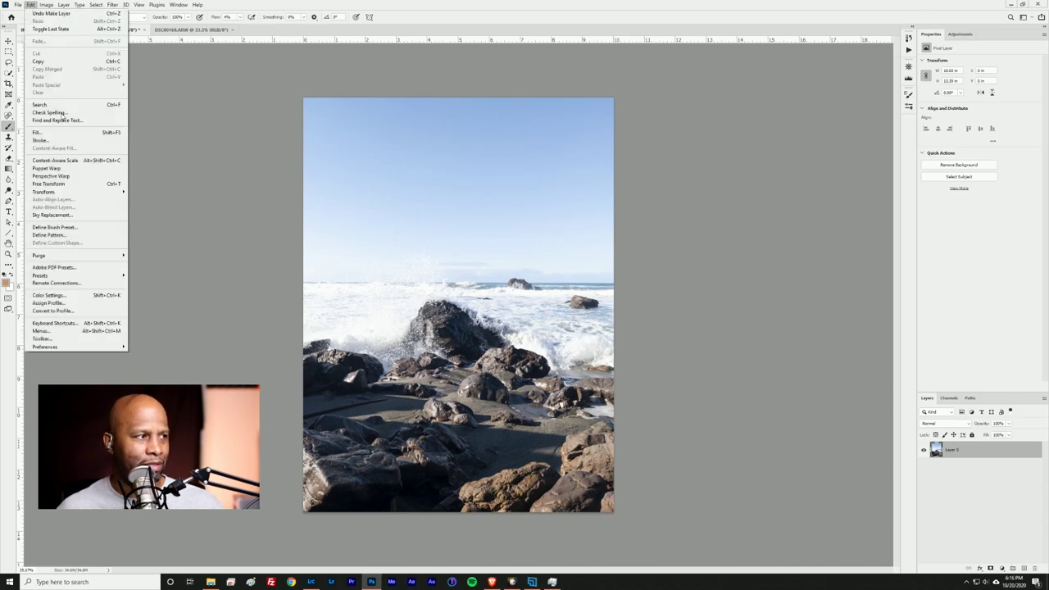
- Apply Sky Replacement with the grey overcast cloud preset in place of the blue sky
left_click(80, 216)
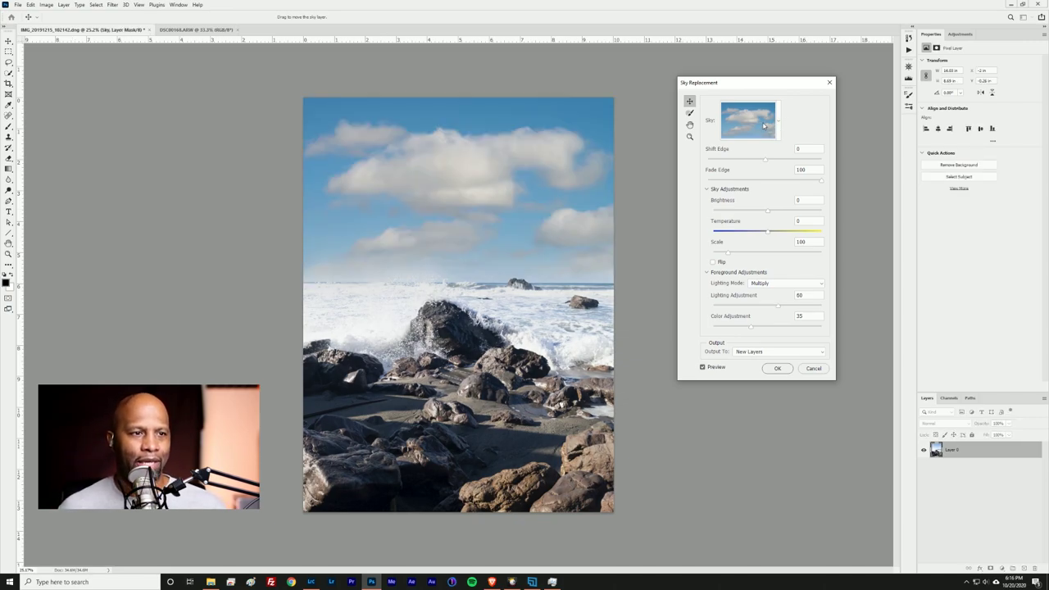
left_click(763, 125)
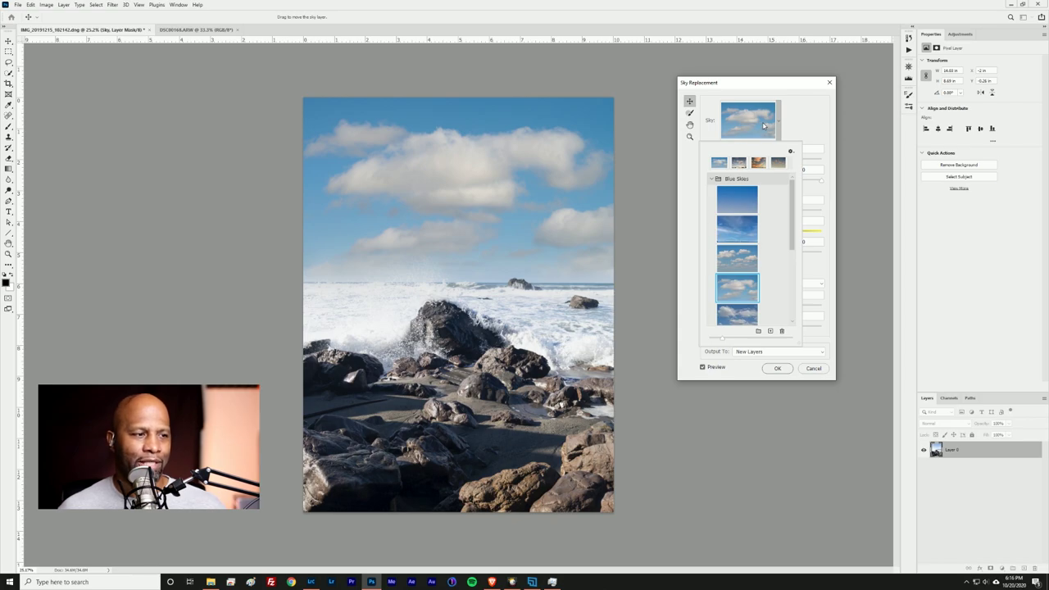
left_click(711, 180)
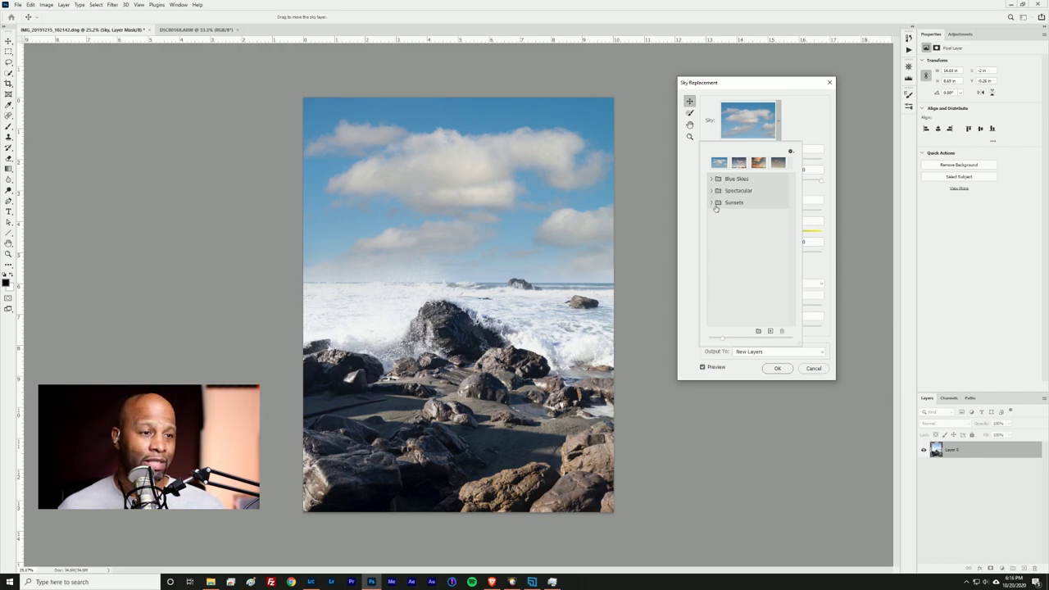
left_click(712, 203)
left_click(712, 204)
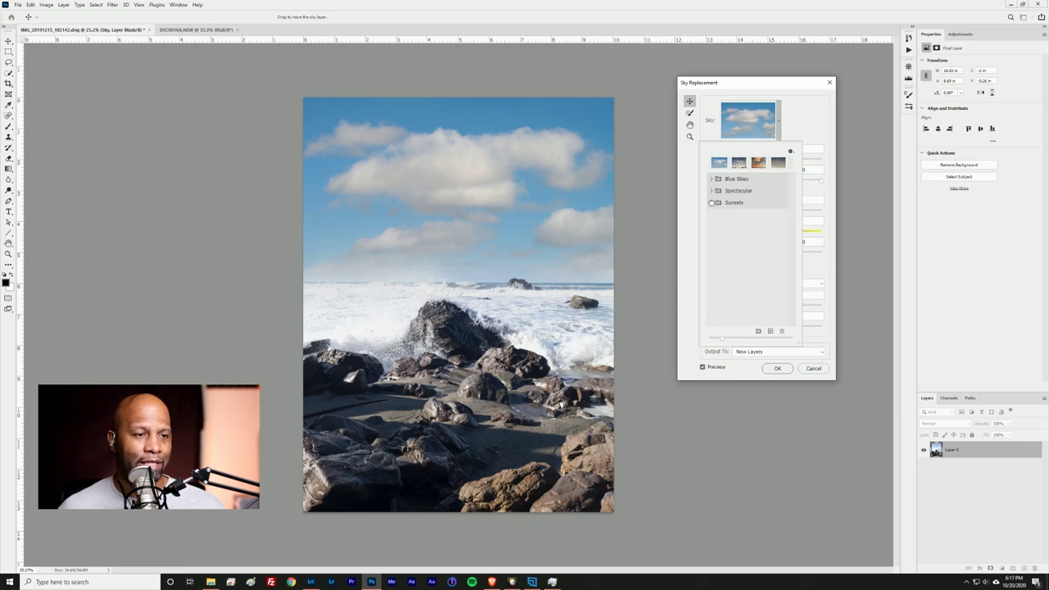
left_click(714, 190)
scroll(747, 246, "down", 4)
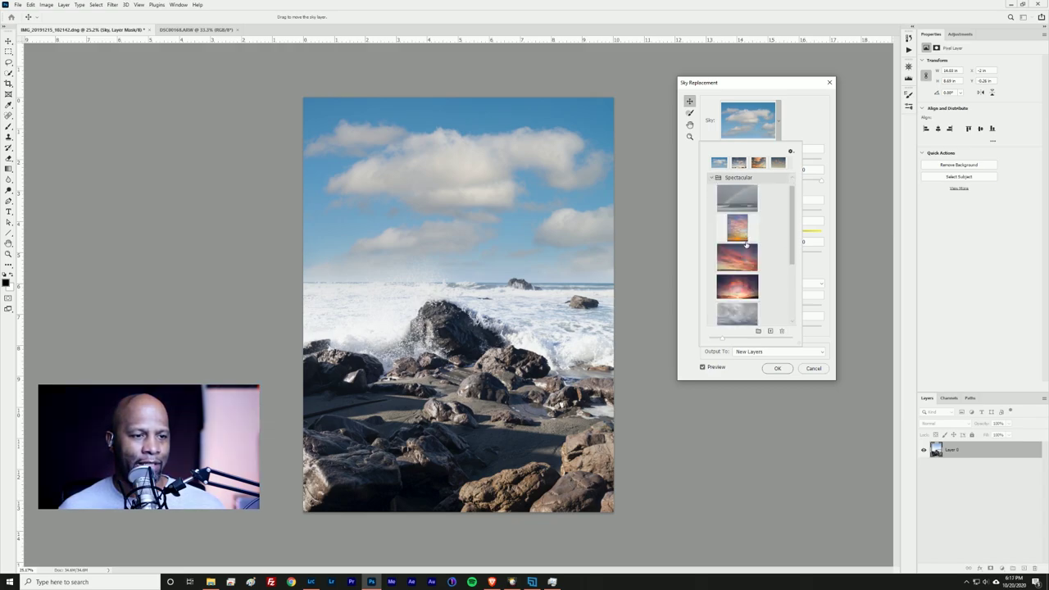
scroll(745, 242, "down", 5)
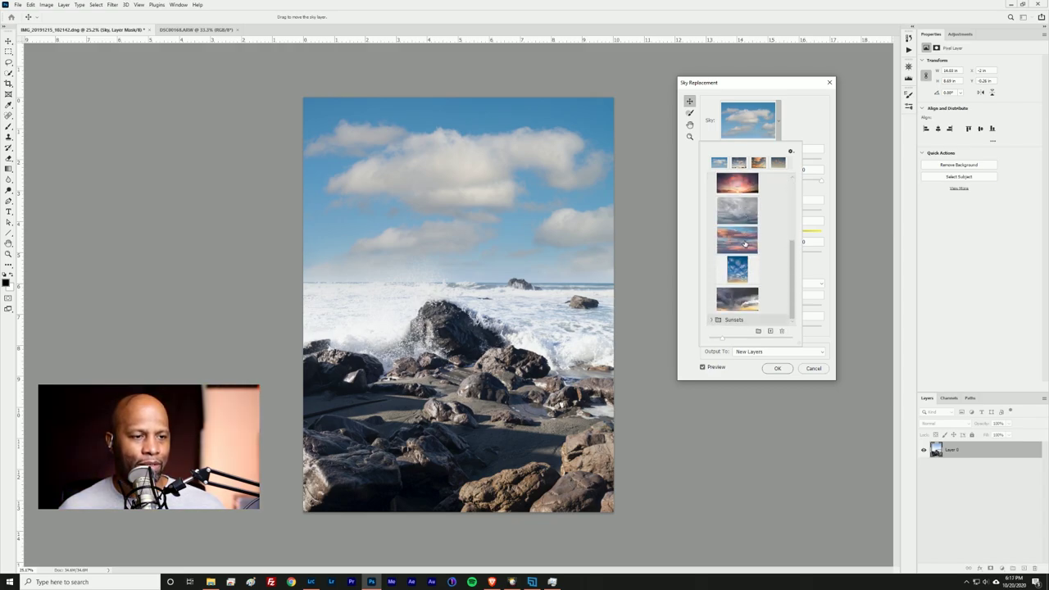
left_click(742, 214)
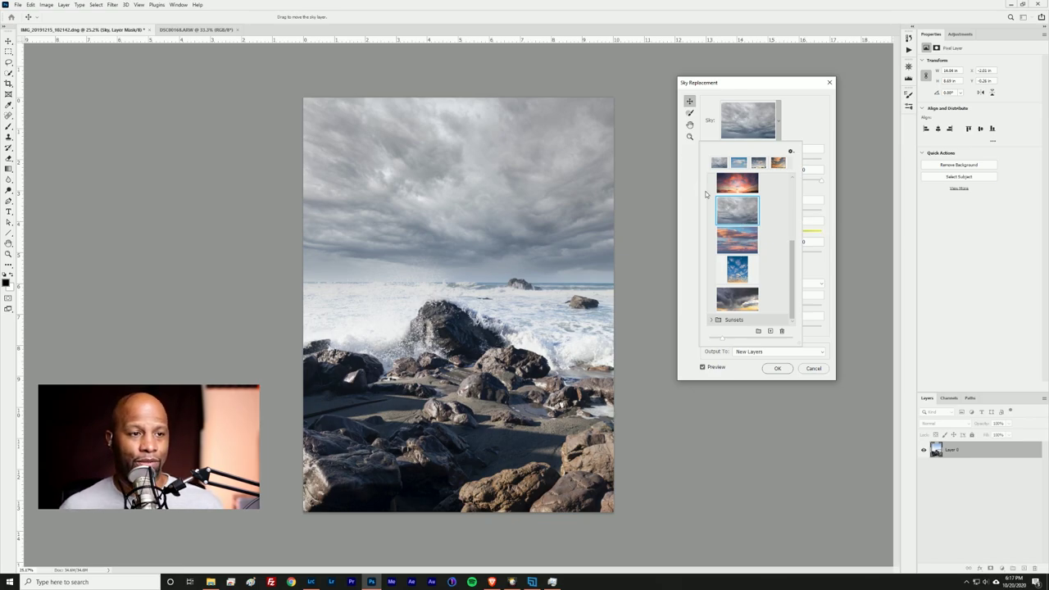
left_click(795, 129)
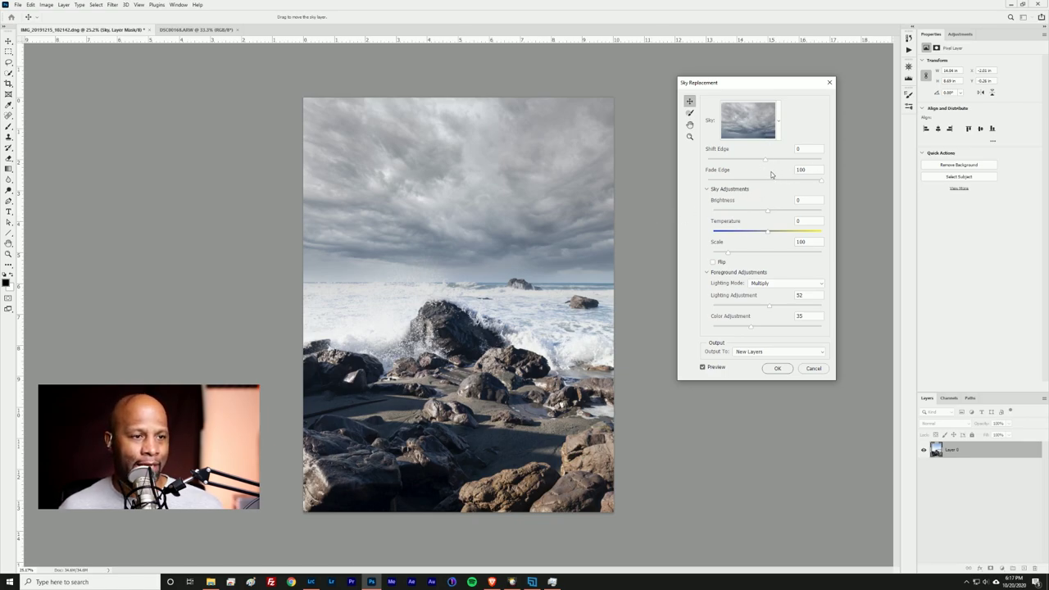
- Set the replacement sky's Shift Edge to 6 and Brightness to 9
left_click_drag(765, 159, 700, 174)
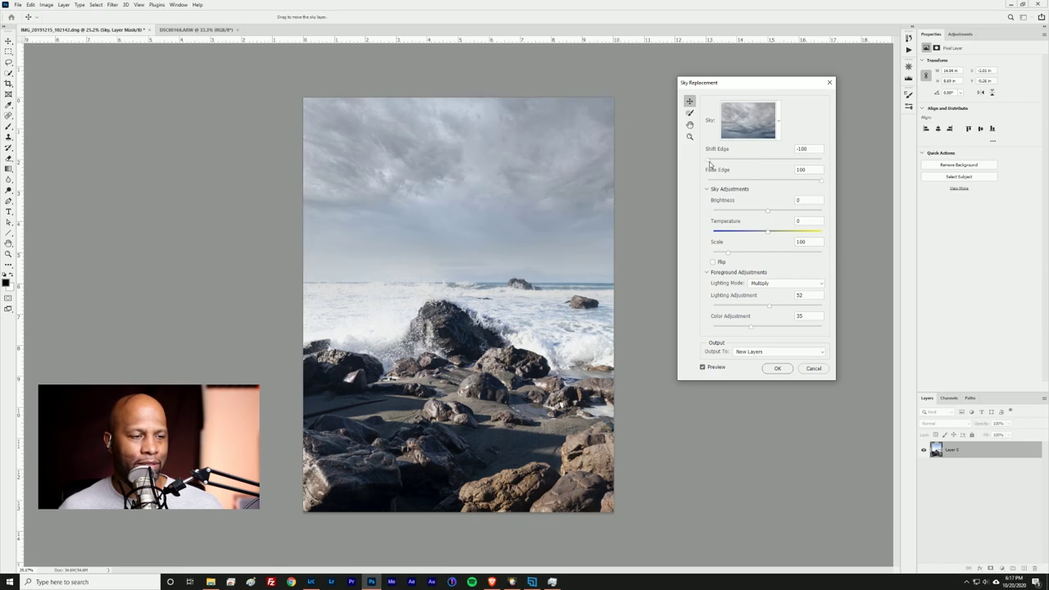
left_click_drag(709, 164, 768, 162)
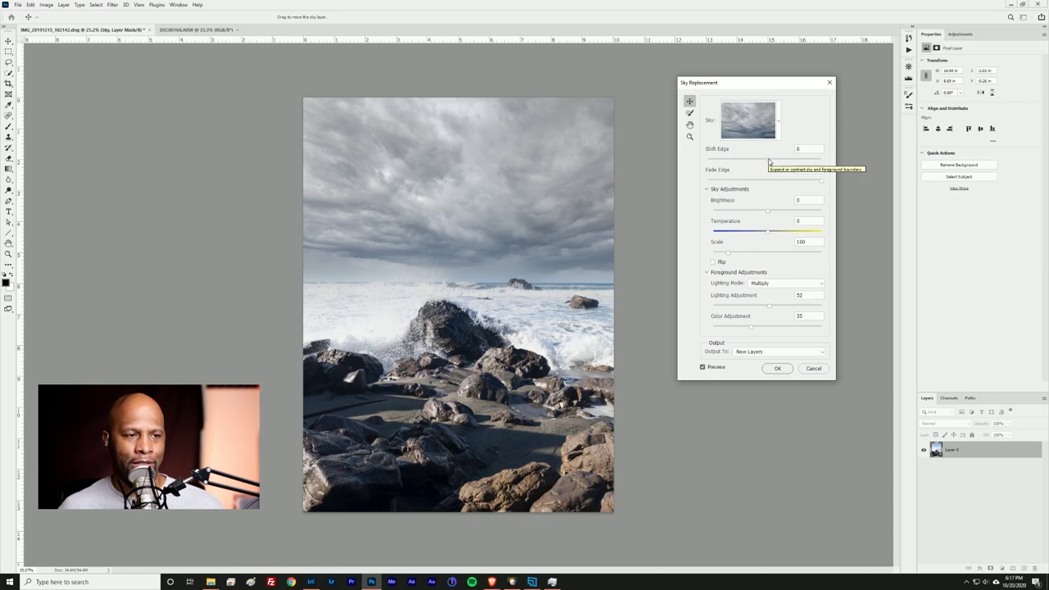
left_click(768, 213)
left_click_drag(769, 213, 693, 226)
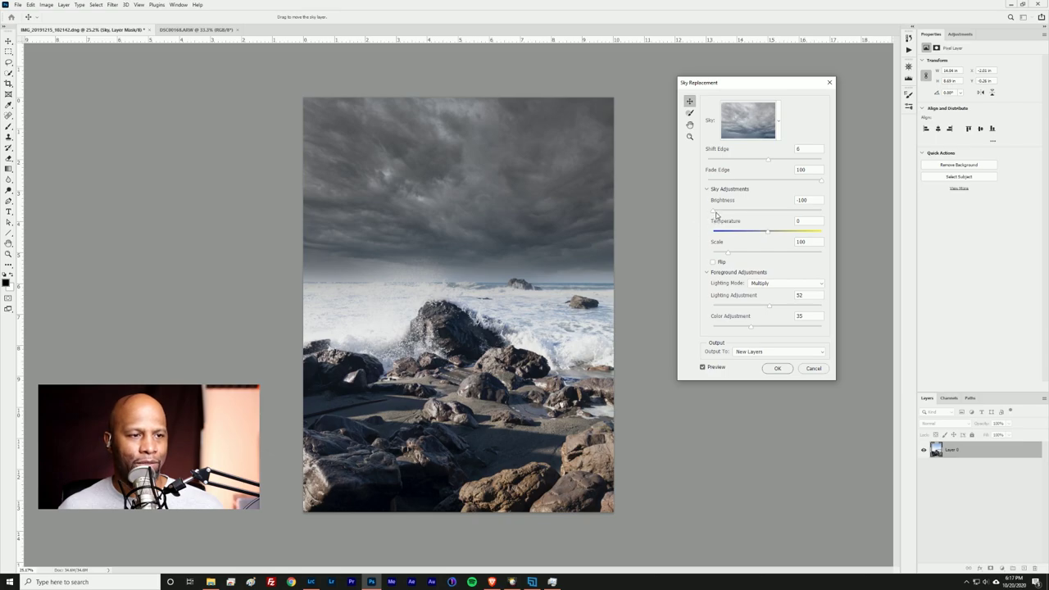
left_click_drag(715, 214, 744, 235)
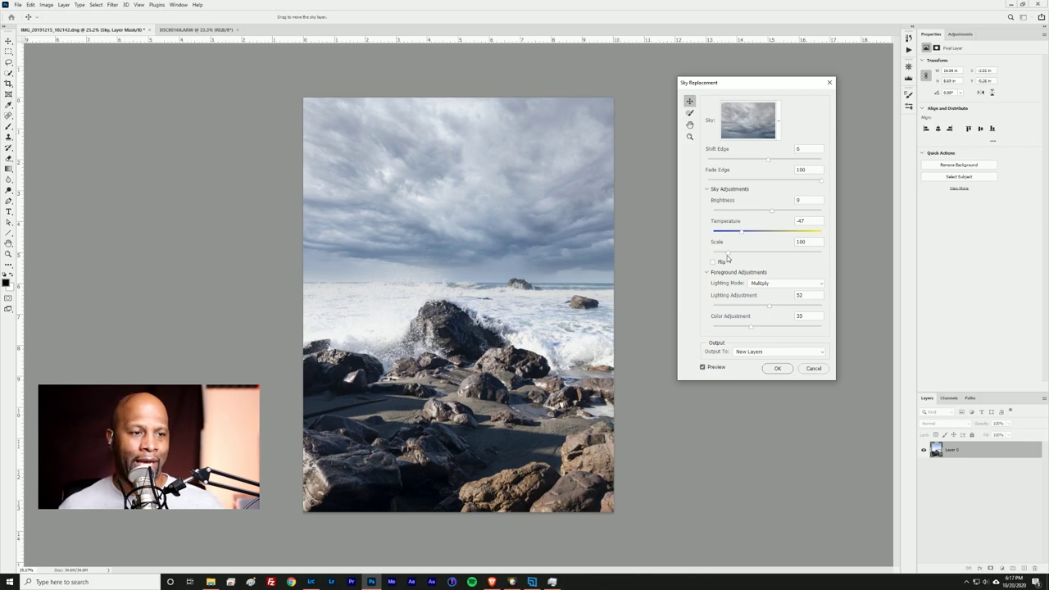
- Enlarge the sky's Scale, then bring it back down to 125
left_click_drag(728, 256, 760, 253)
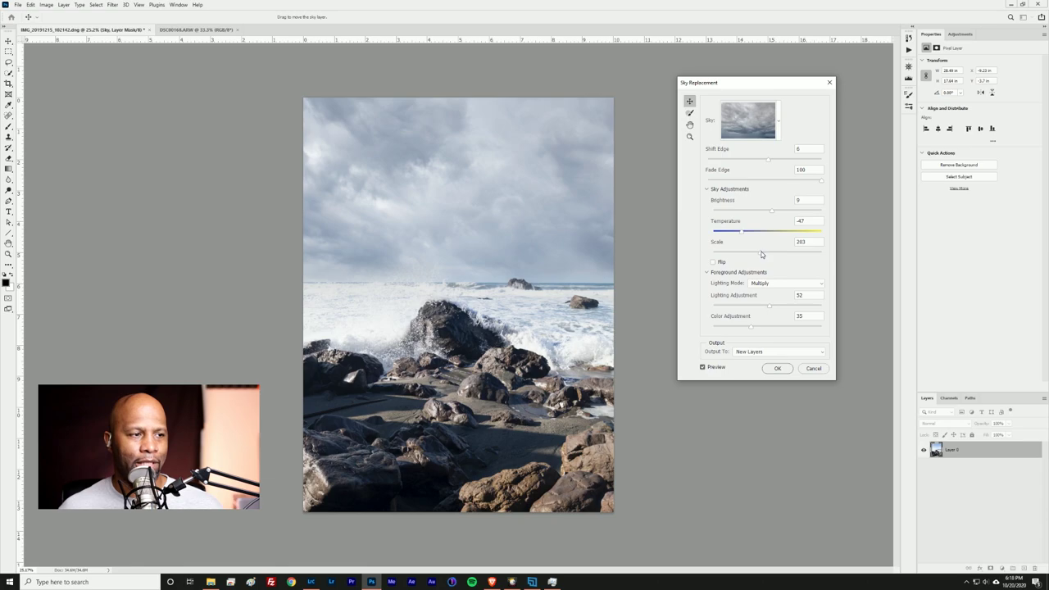
left_click_drag(760, 254, 736, 260)
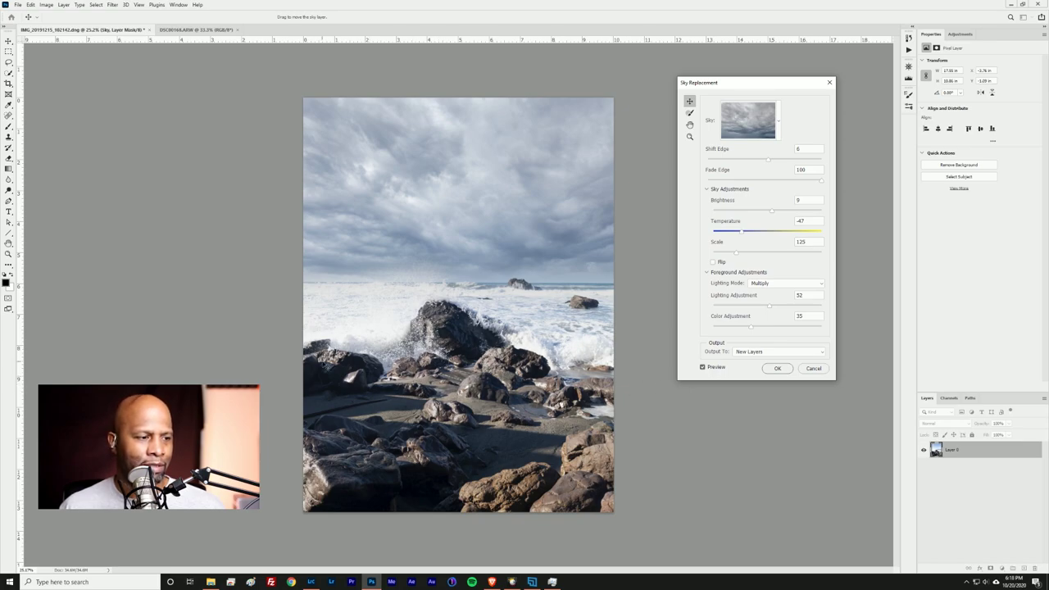
- Drop Foreground Lighting Adjustment to 15 and raise Color Adjustment to 77 in Sky Replacement
left_click_drag(771, 308, 699, 323)
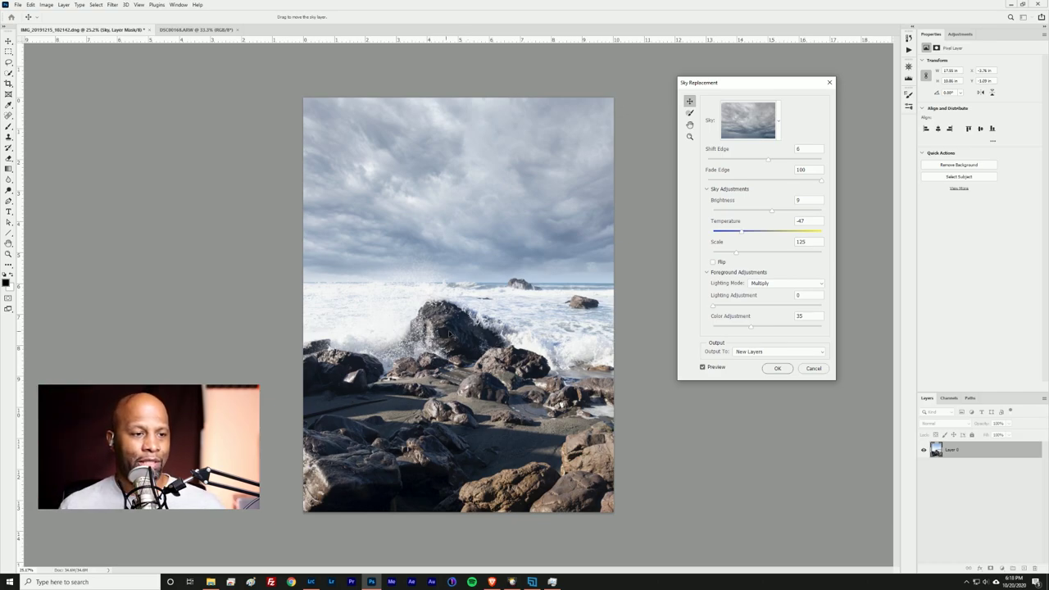
left_click_drag(713, 307, 730, 308)
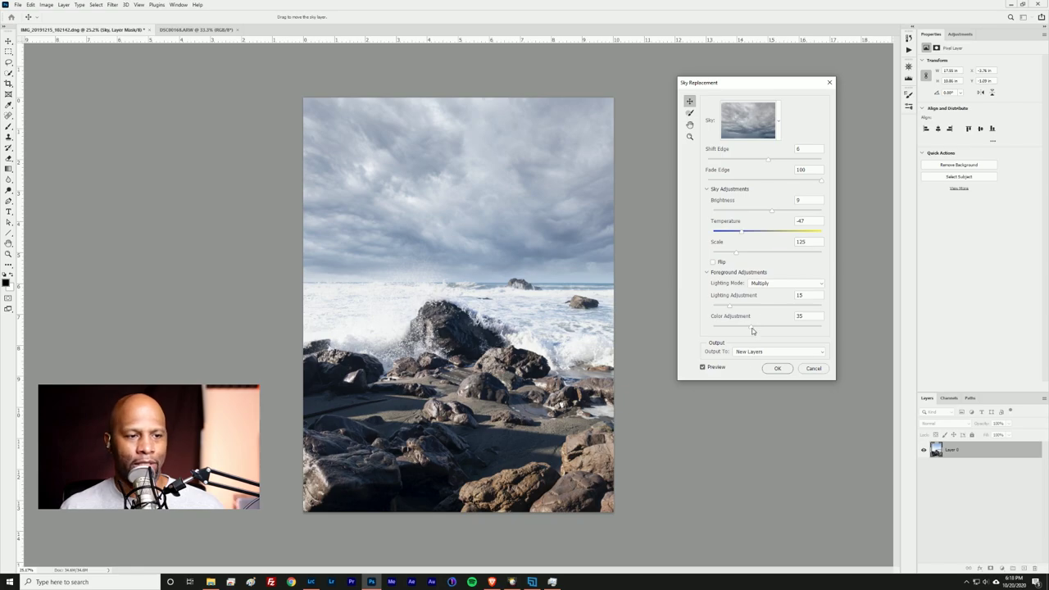
left_click_drag(753, 331, 793, 325)
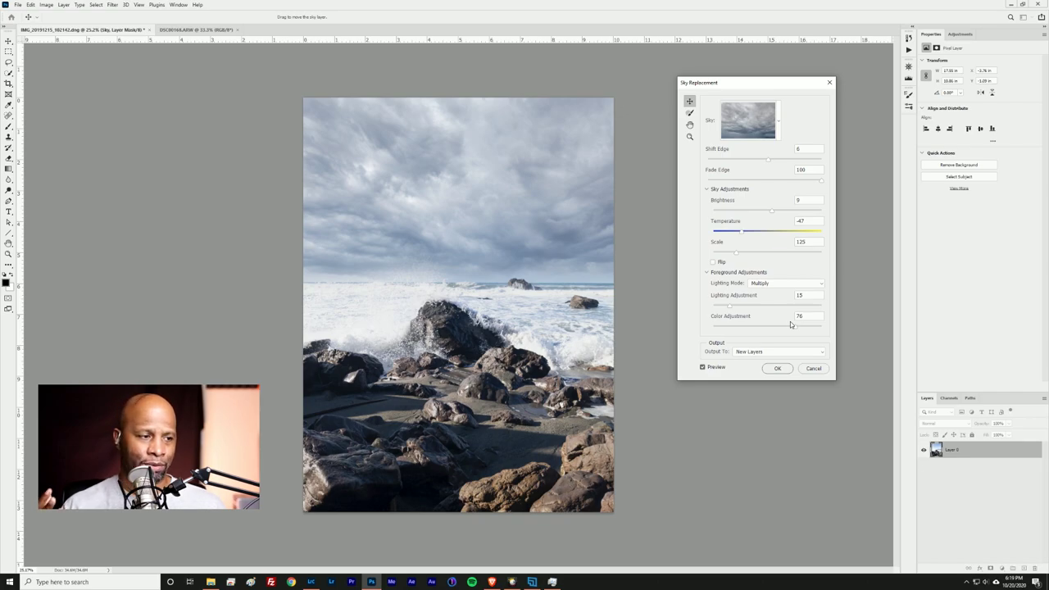
mouse_move(794, 327)
left_mouse_down()
mouse_move(808, 331)
mouse_move(797, 332)
left_mouse_up()
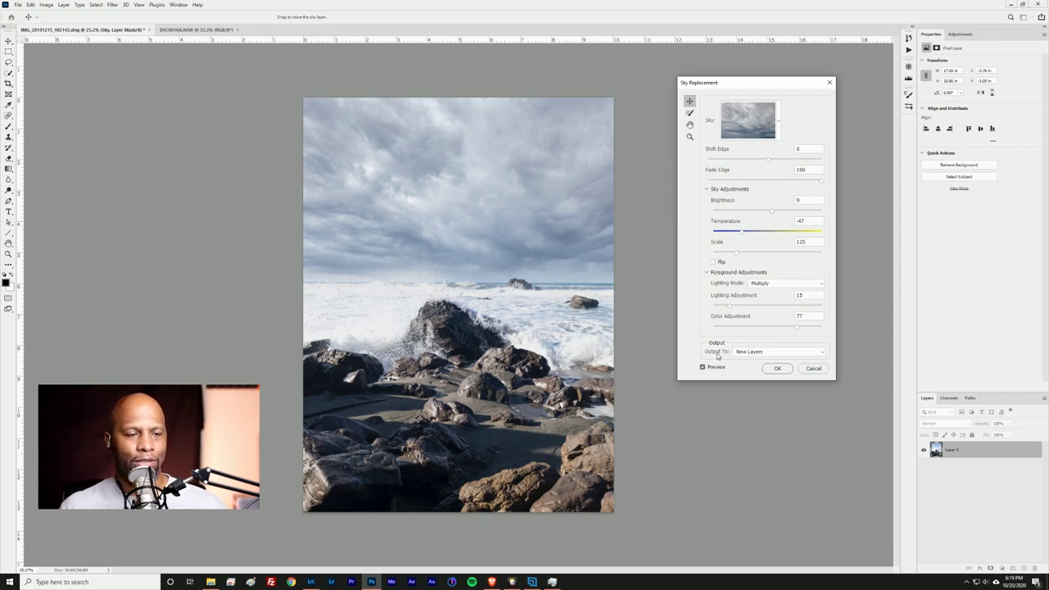
- Keep Output To on New Layers and commit the overcast Sky Replacement with OK
left_click(790, 352)
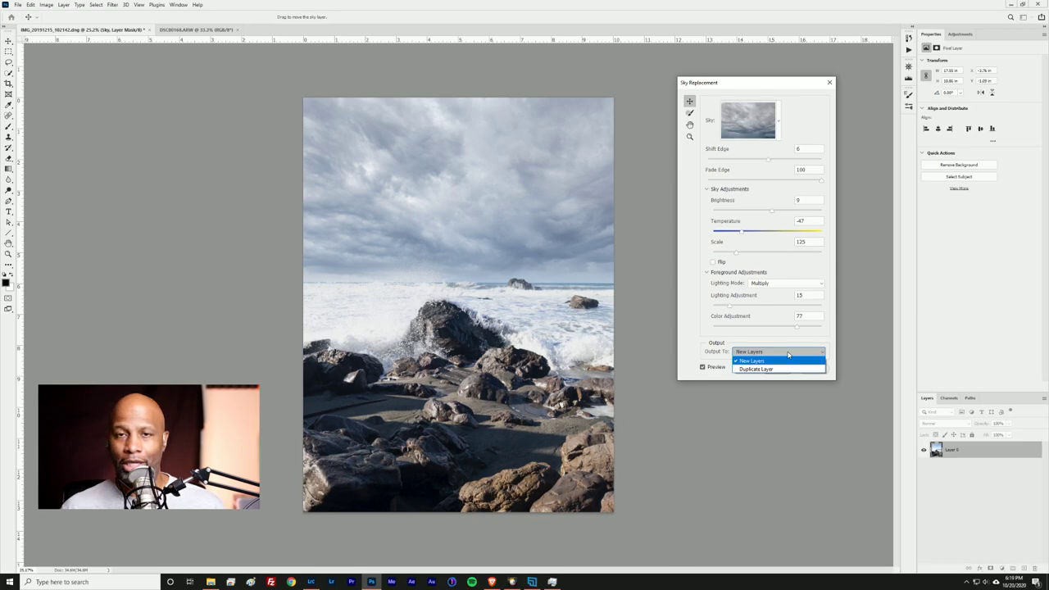
left_click(788, 352)
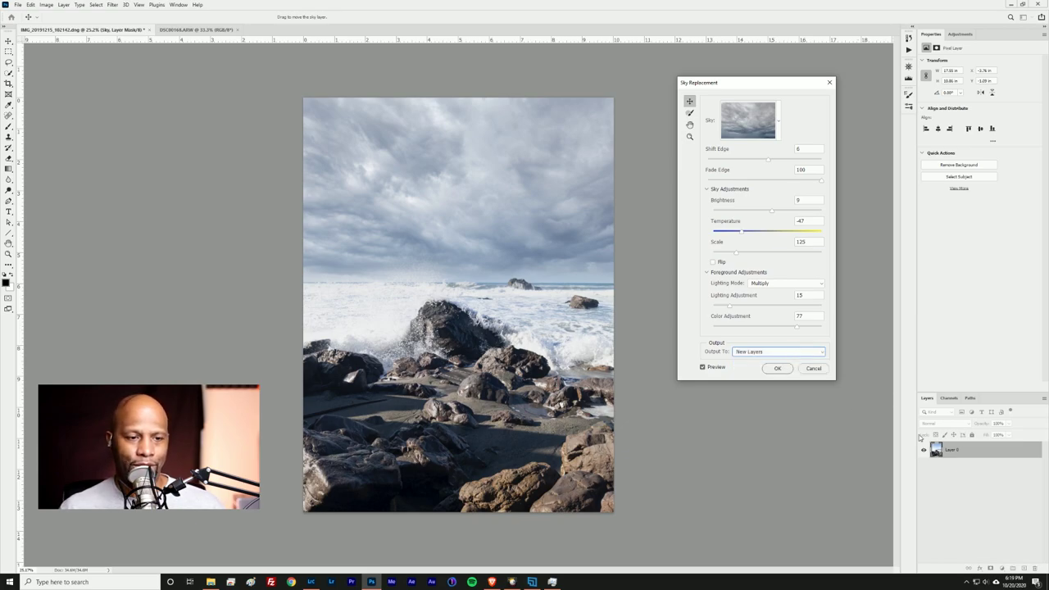
left_click(767, 354)
left_click(767, 358)
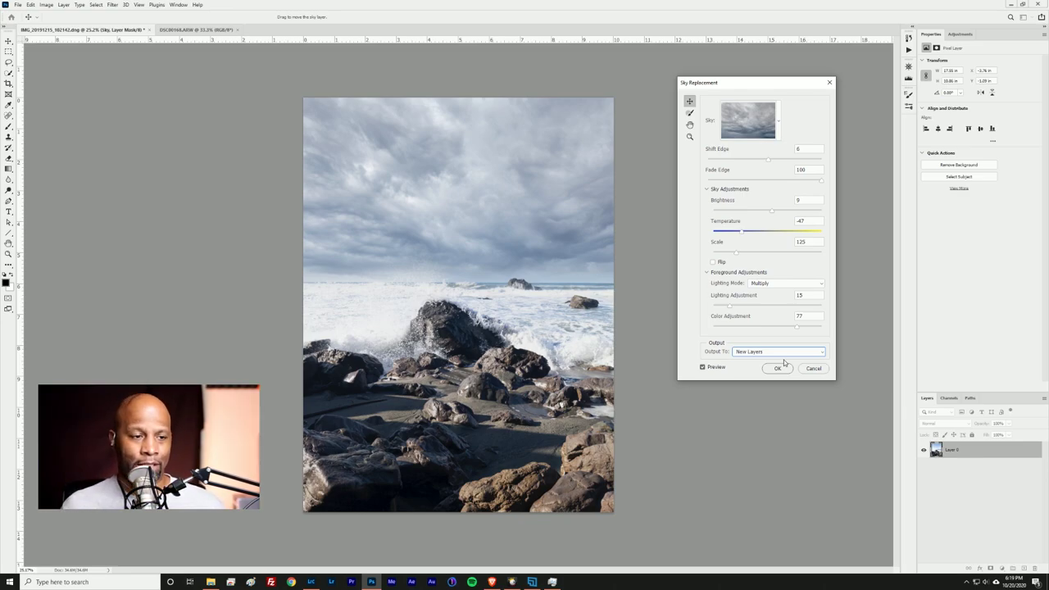
left_click(776, 370)
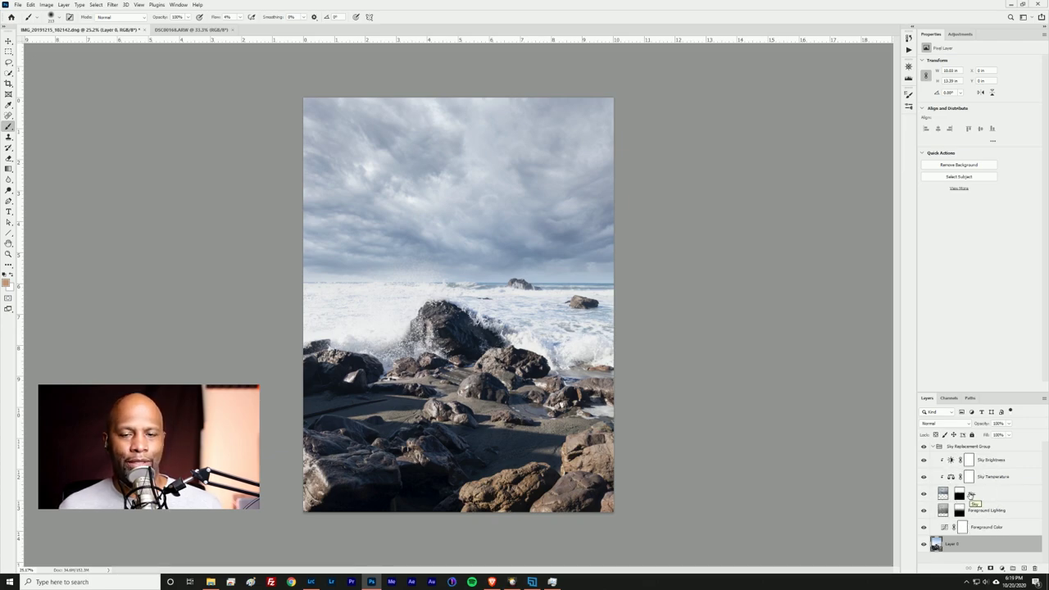
- Step through the Sky Replacement Group layers and target the Foreground Color Curves adjustment
left_click(1004, 466)
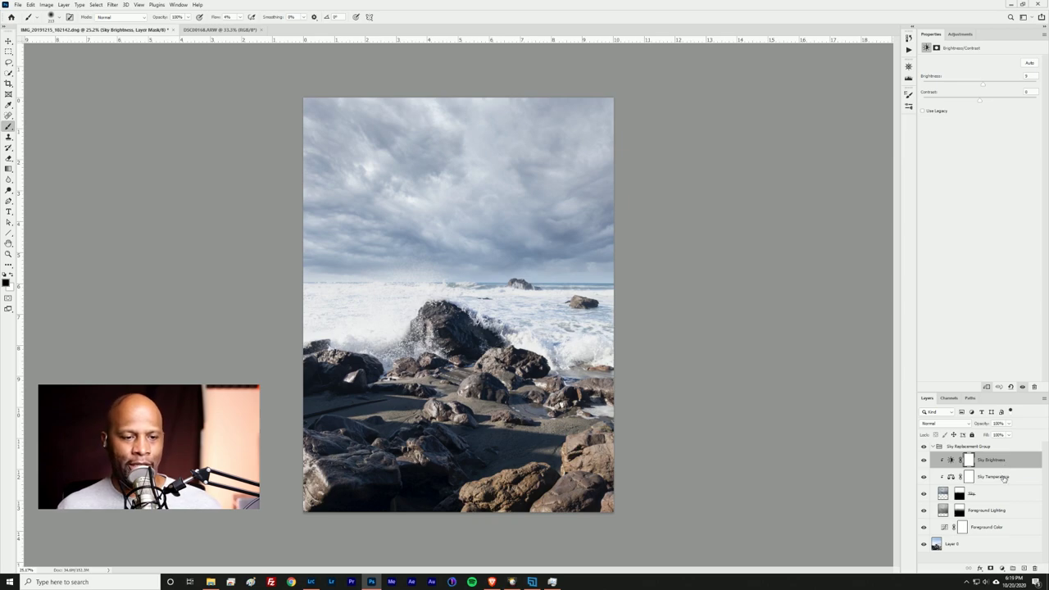
left_click(1003, 478)
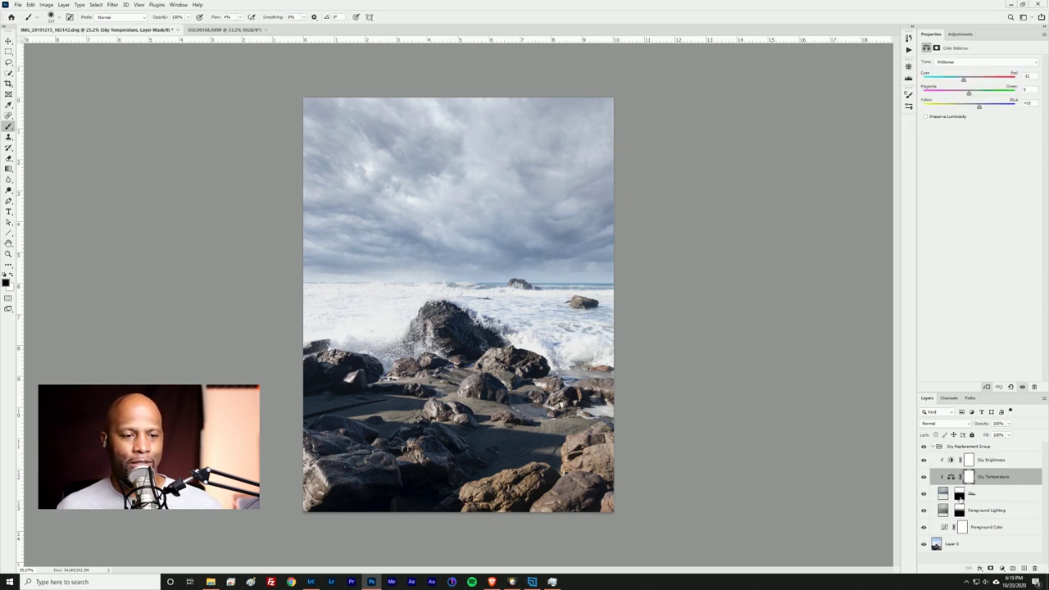
left_click(964, 498)
left_click(987, 513)
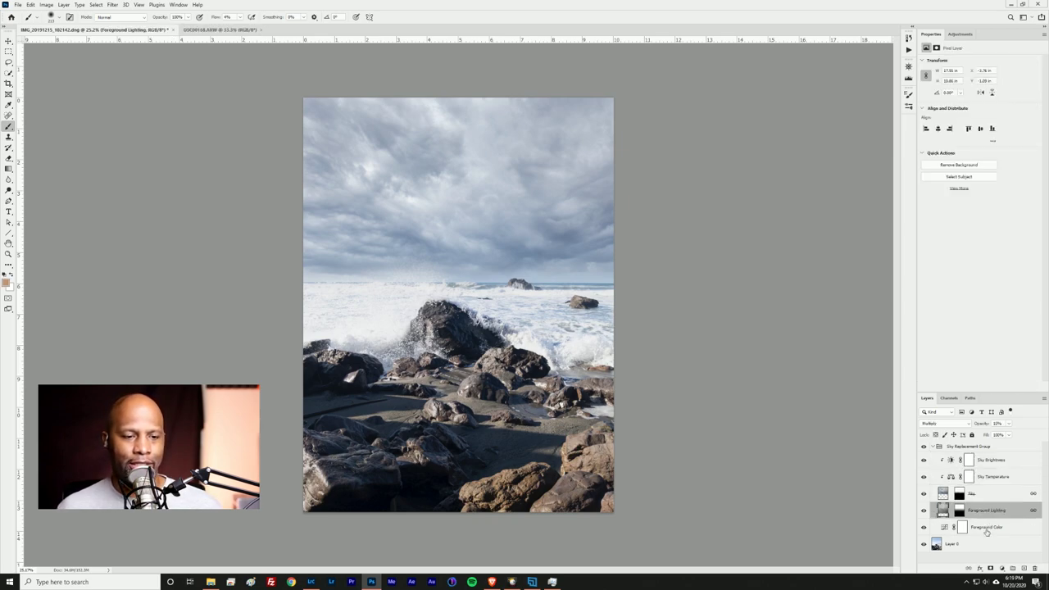
left_click(987, 533)
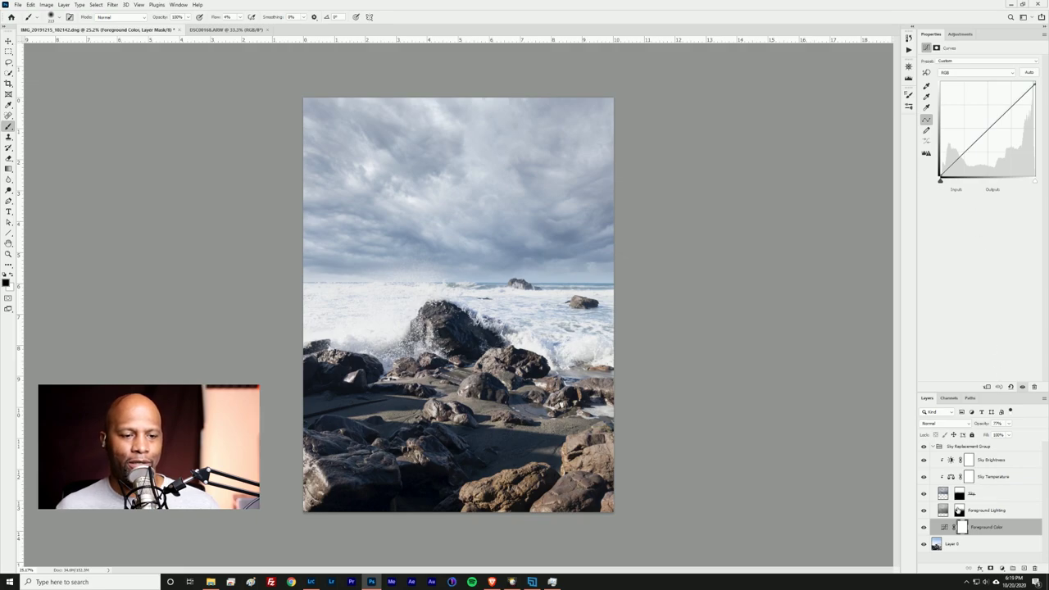
left_click(946, 527)
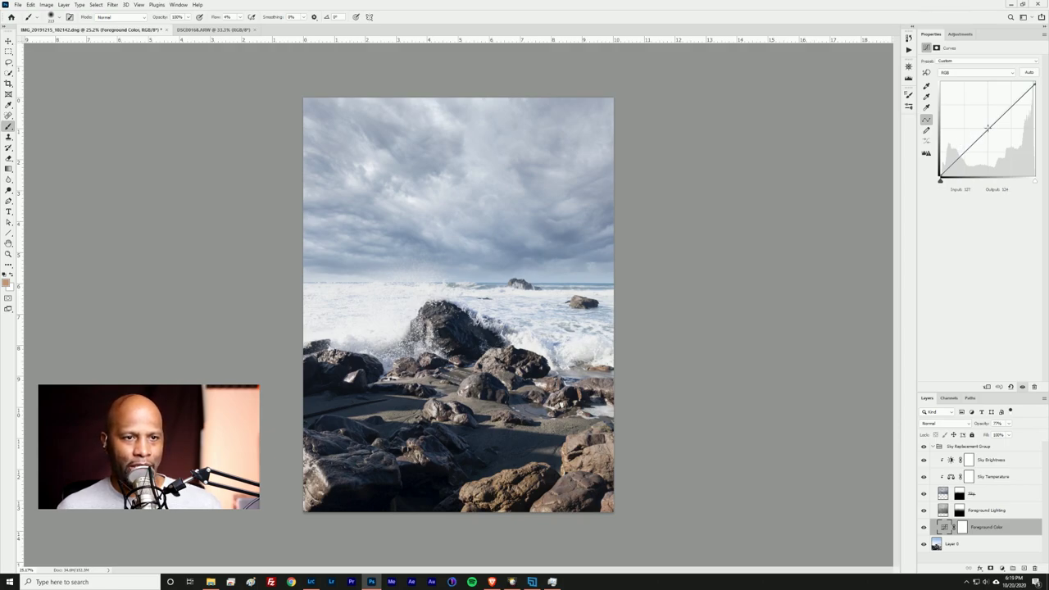
- Build an S-curve with darker shadows and brighter highlights, then switch to the DSC00168.ARW selfie
left_click(987, 127)
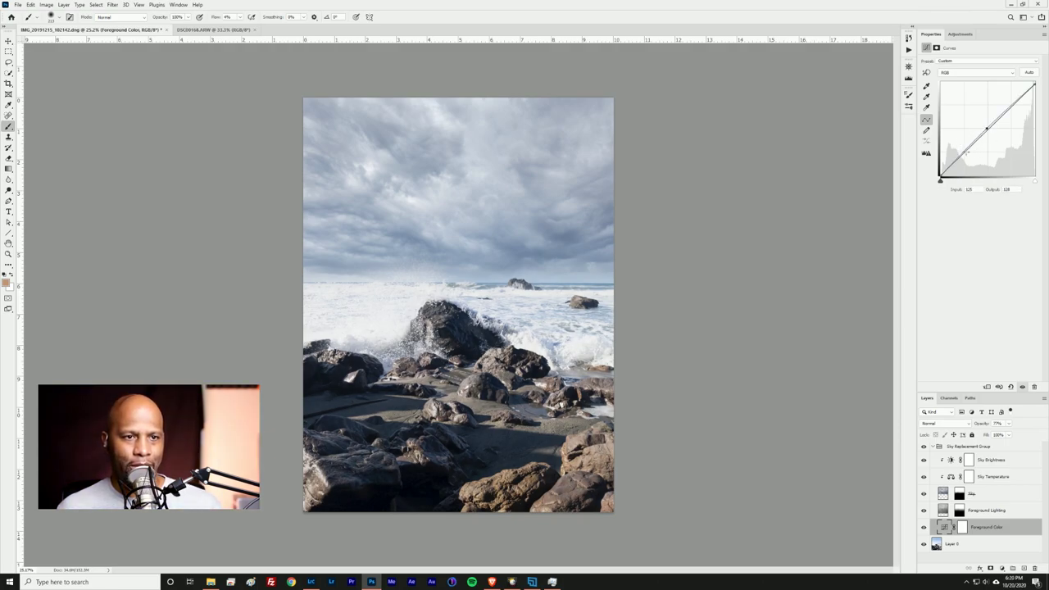
left_click(955, 158)
left_click_drag(955, 158, 956, 163)
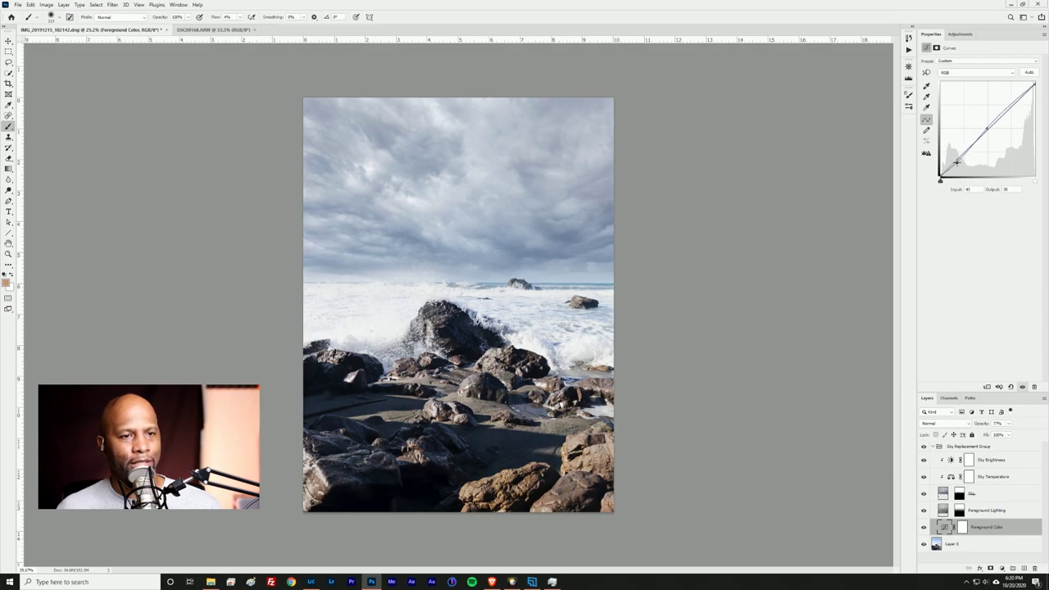
left_click_drag(1022, 95, 1023, 98)
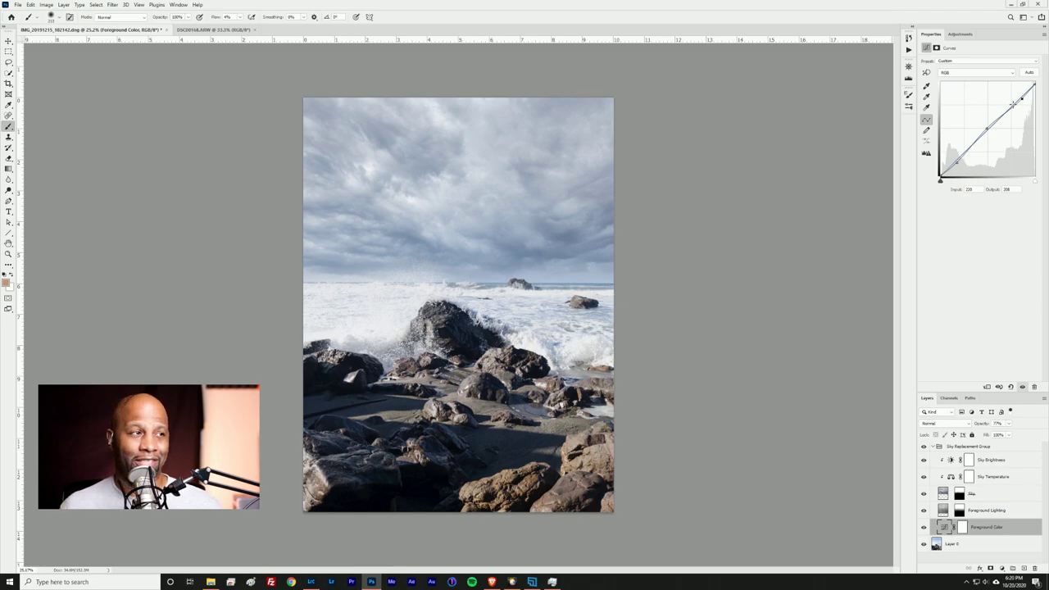
left_click(191, 31)
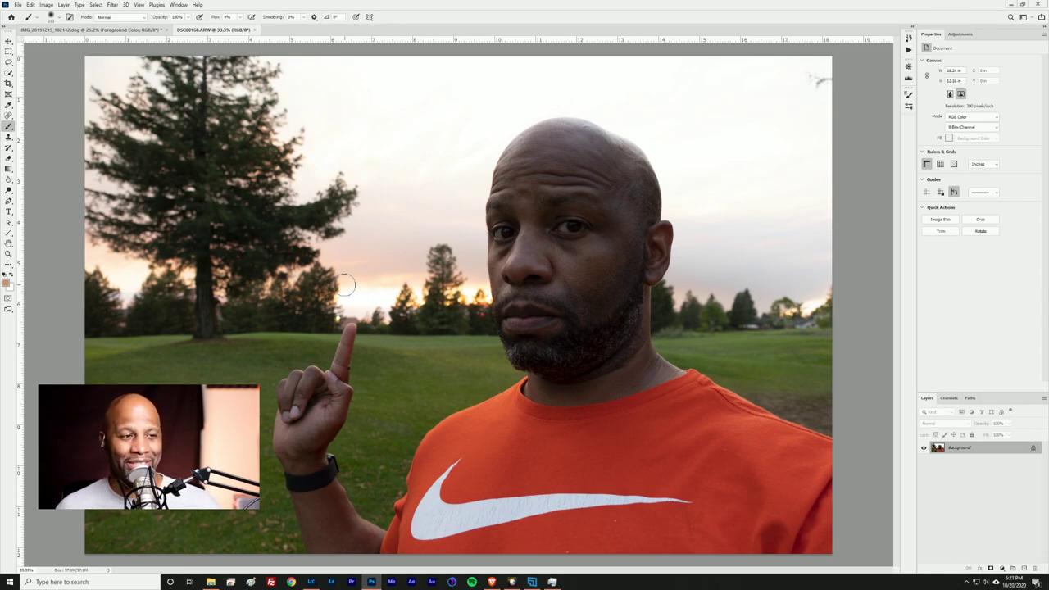
- Unlock the Background into Layer 0, then draw and clear a test marquee around the head
left_click(1032, 448)
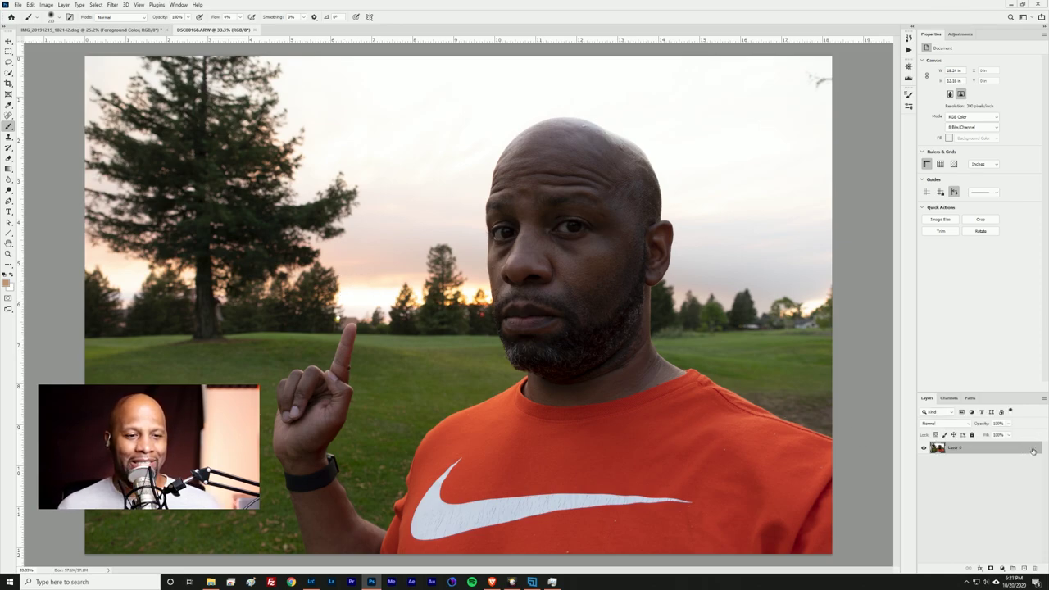
left_click(9, 52)
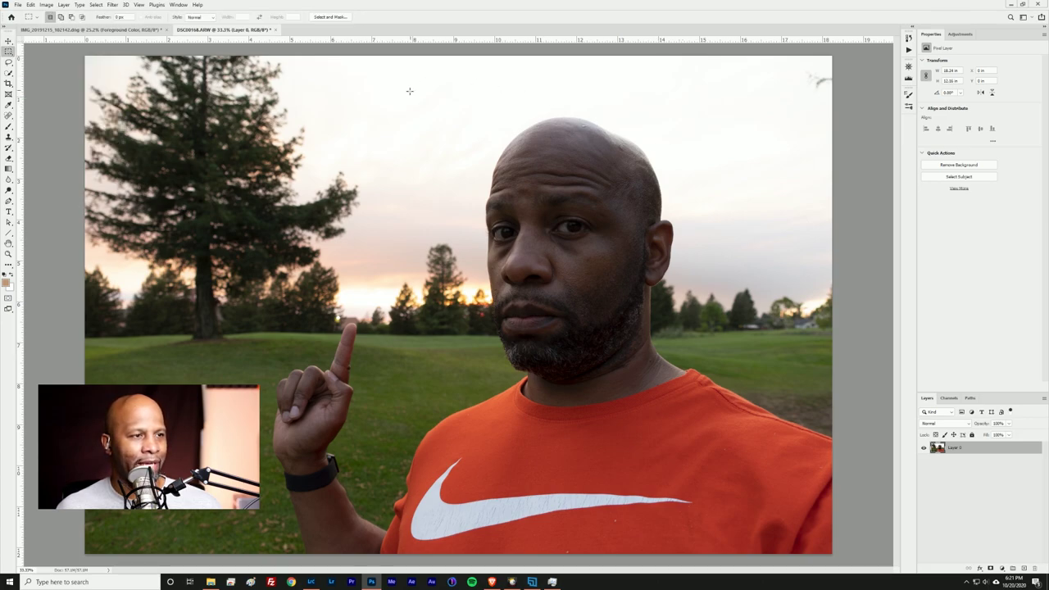
left_click_drag(403, 84, 753, 390)
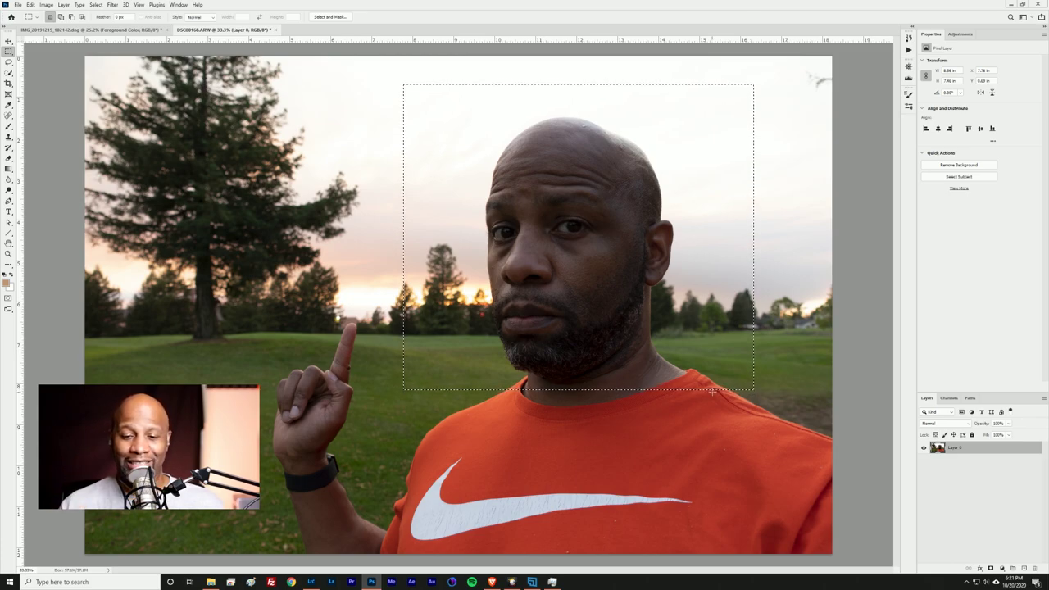
key("ctrl+d")
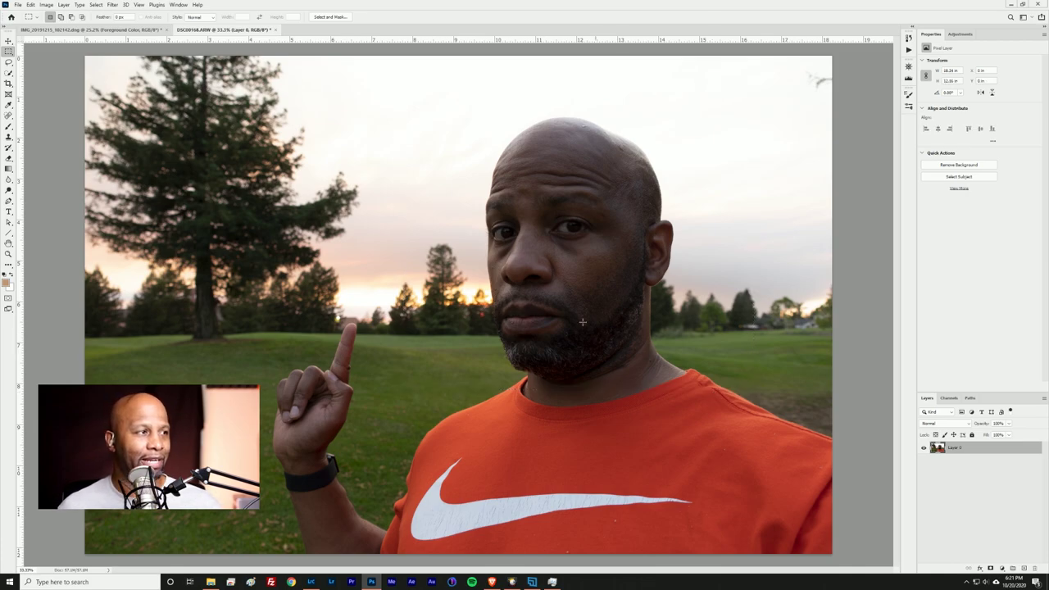
- Open Filter > Neural Filters on the selfie
left_click(113, 5)
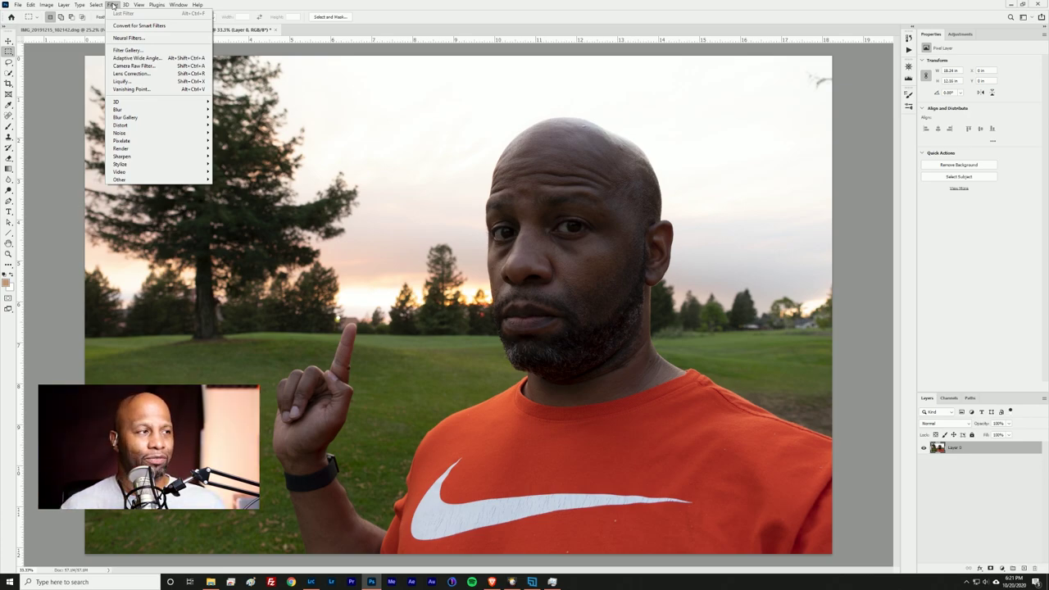
left_click(129, 37)
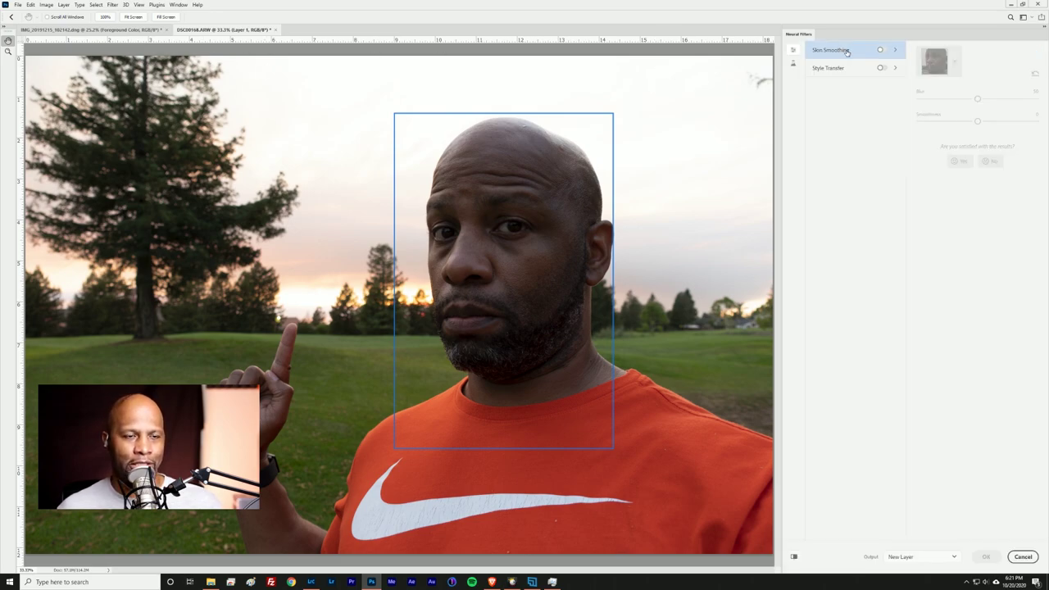
- View the Skin Smoothing settings, then expand the beta filters list with Smart Portrait and Makeup Transfer
mouse_move(846, 52)
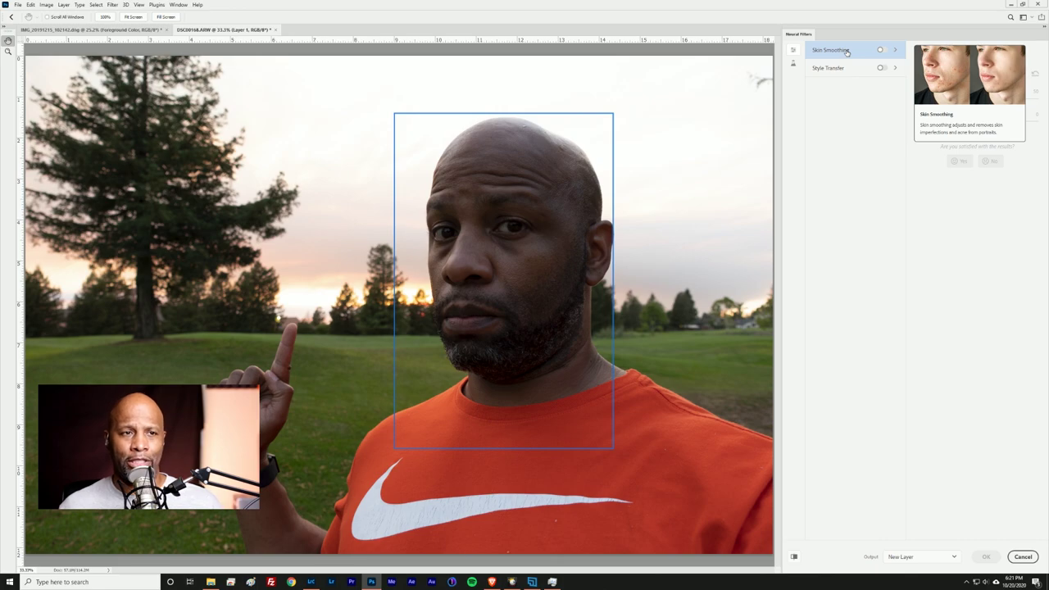
left_click(846, 52)
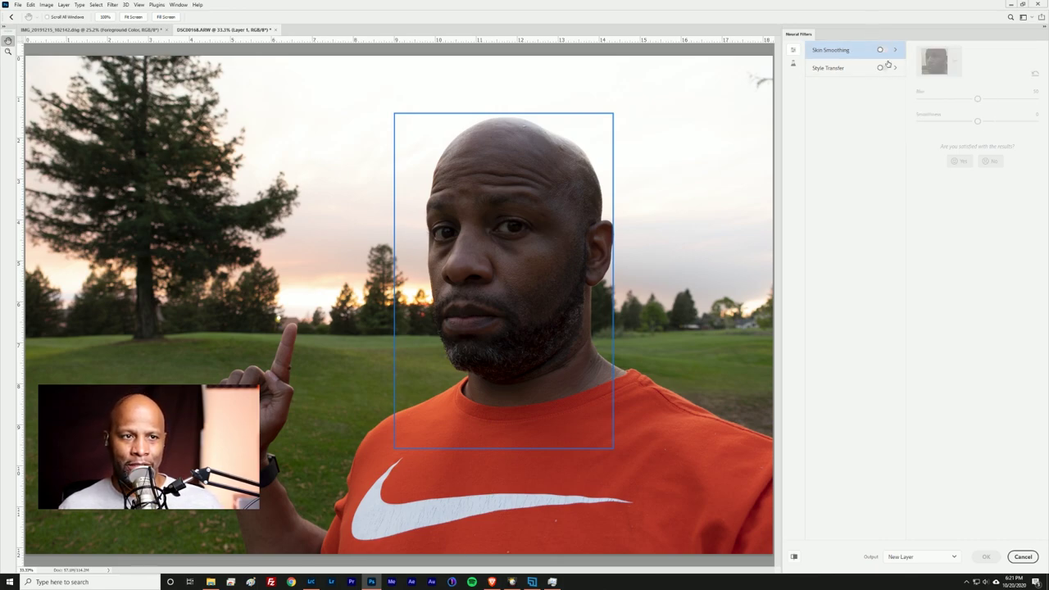
left_click(882, 51)
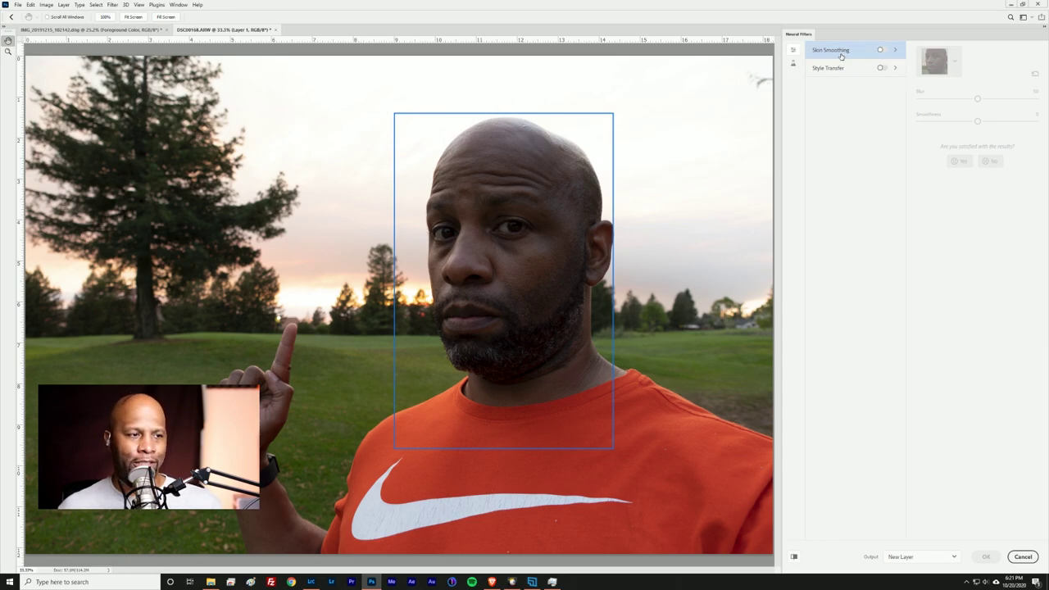
mouse_move(867, 53)
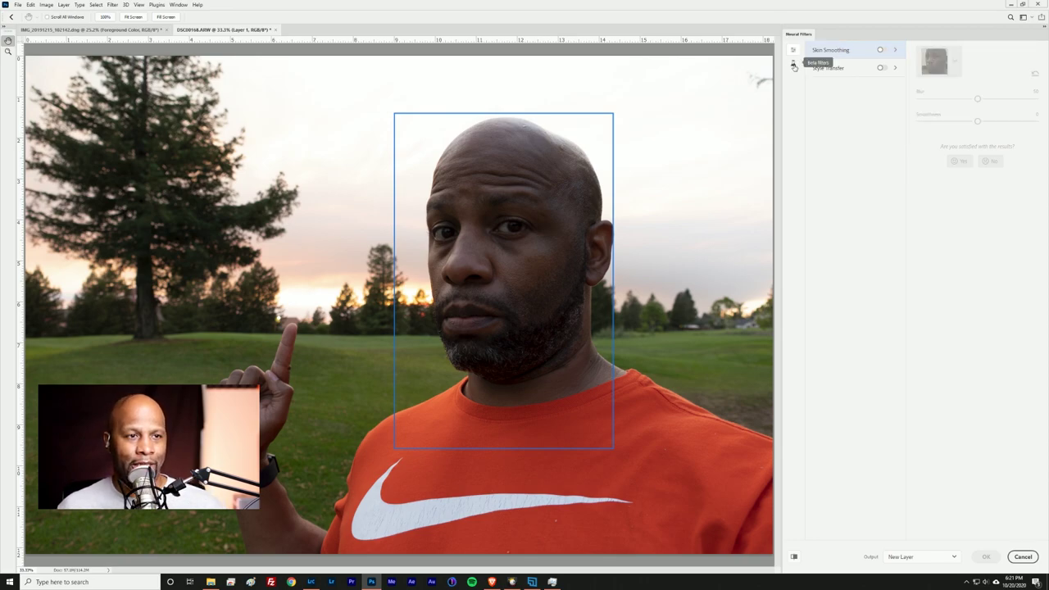
left_click(794, 64)
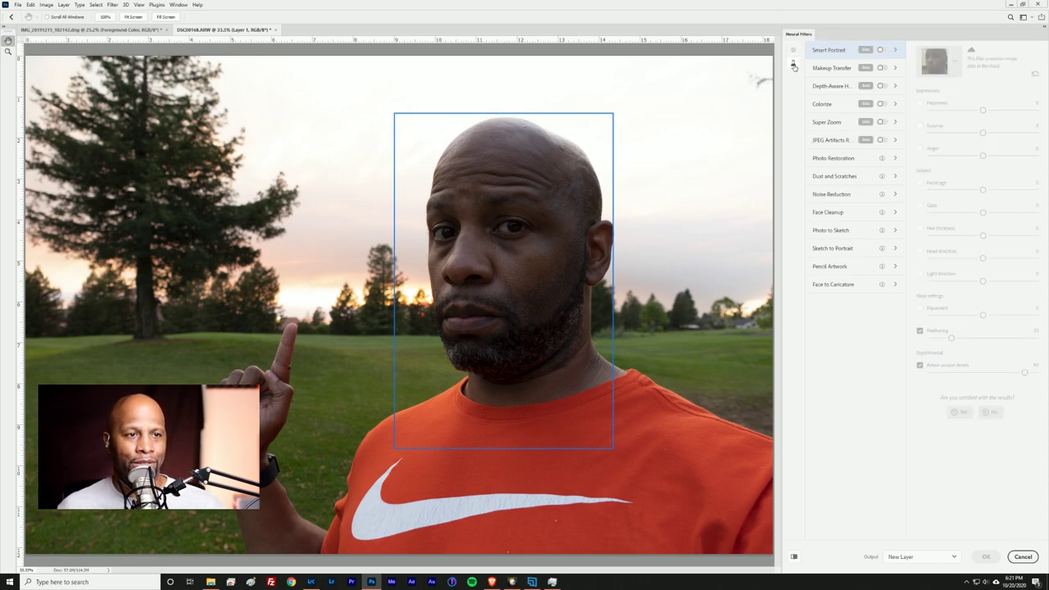
- Switch on Smart Portrait and tick its Happiness expression checkbox
left_click(880, 50)
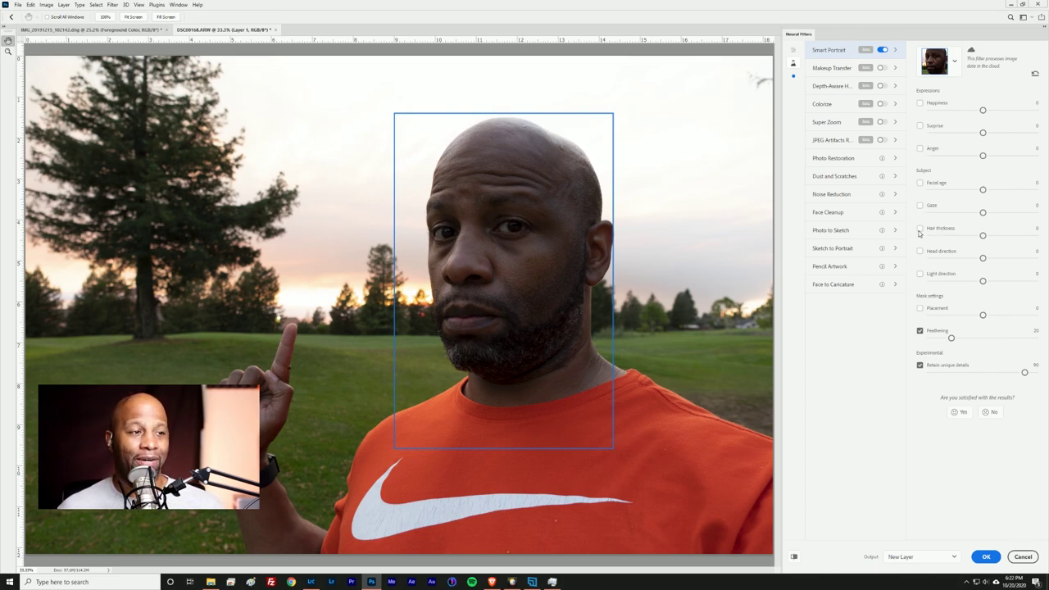
left_click(921, 104)
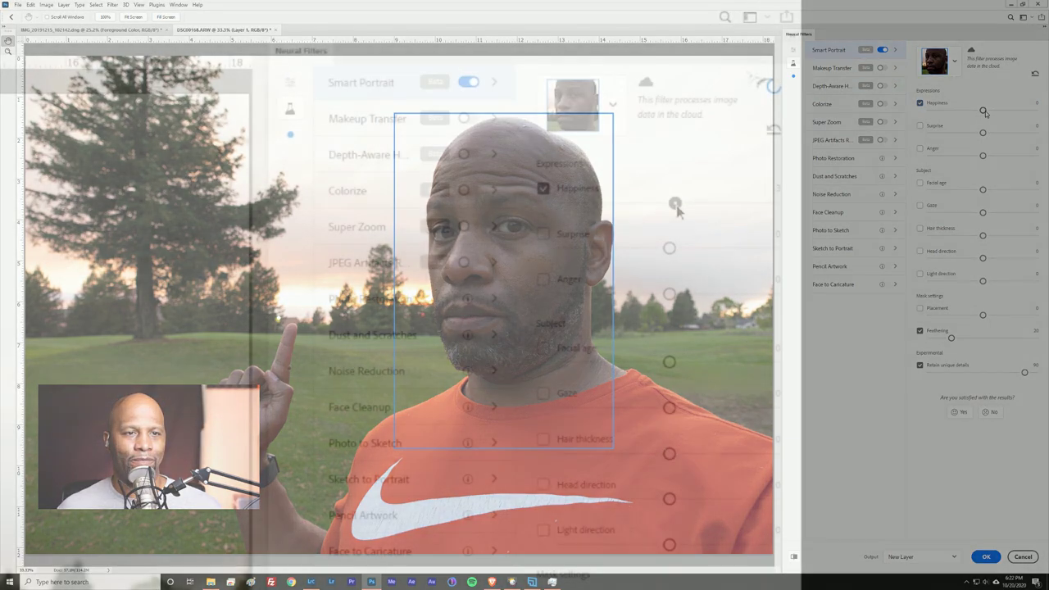
- Raise Happiness in stages (4, 11, 25) up to its maximum of 50
left_click_drag(982, 109, 987, 113)
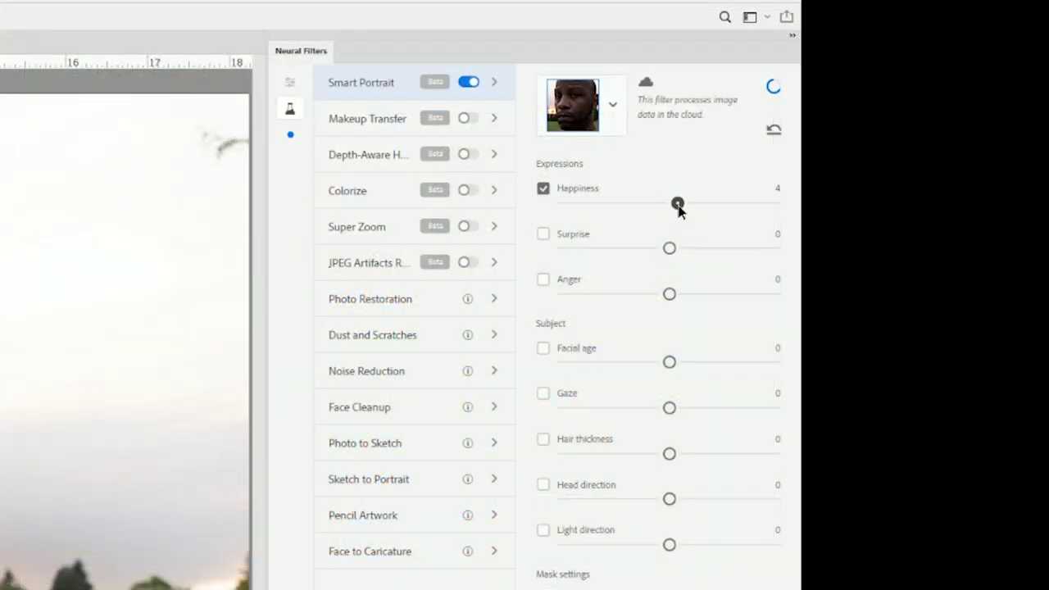
left_click_drag(679, 211, 710, 209)
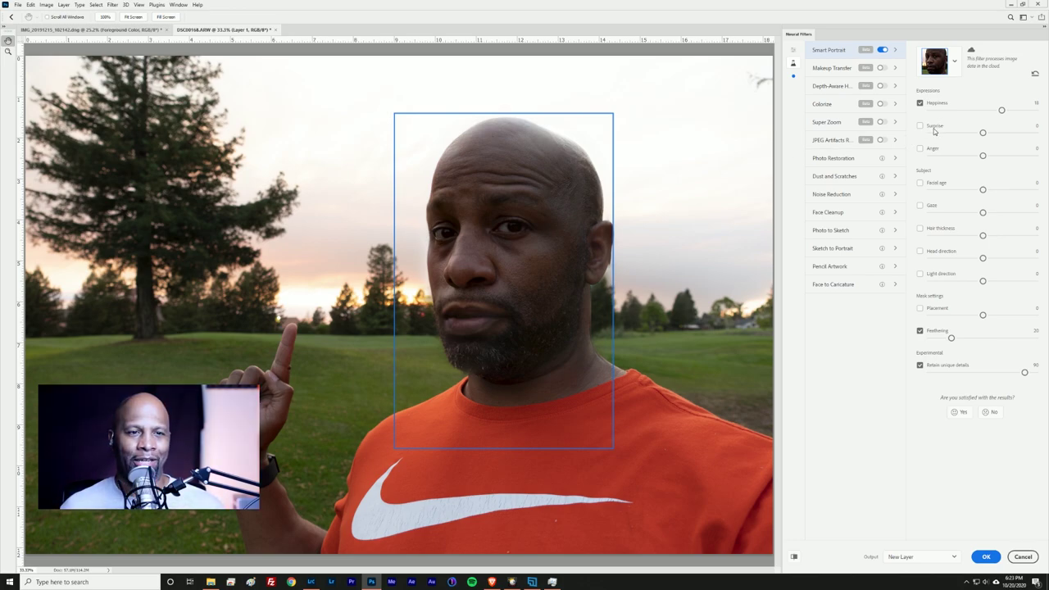
left_click_drag(1001, 109, 1046, 116)
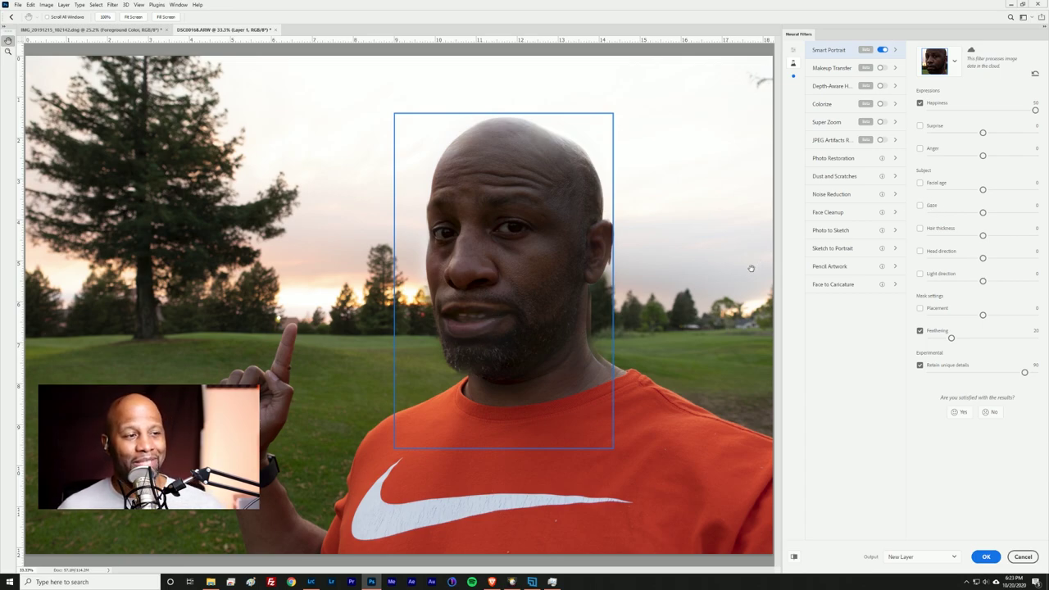
- Drag Happiness down to -50 for a frown, then back up to 10
left_click_drag(1035, 110, 922, 129)
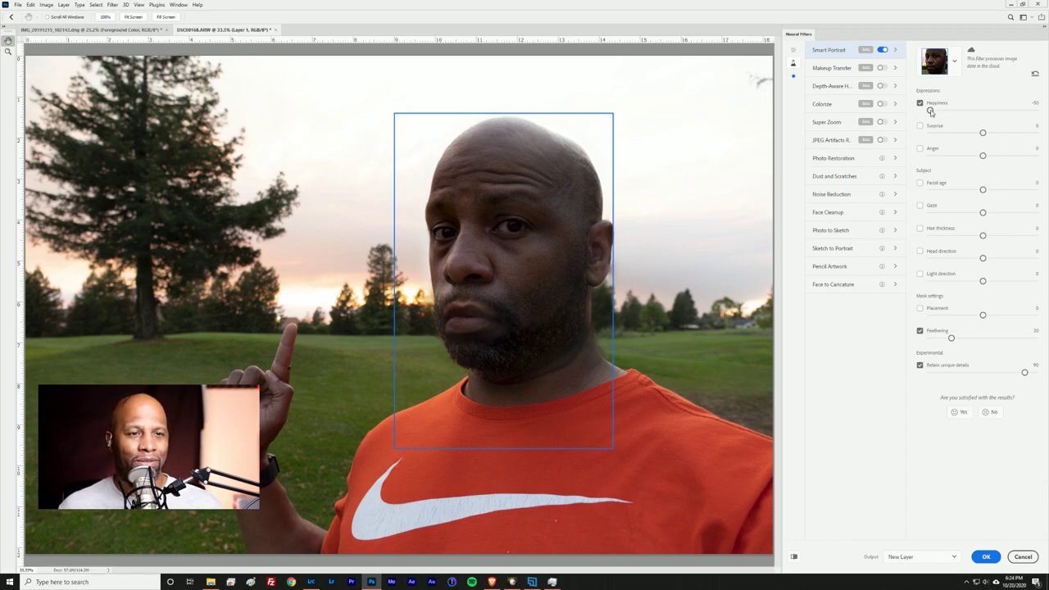
left_click_drag(930, 110, 993, 110)
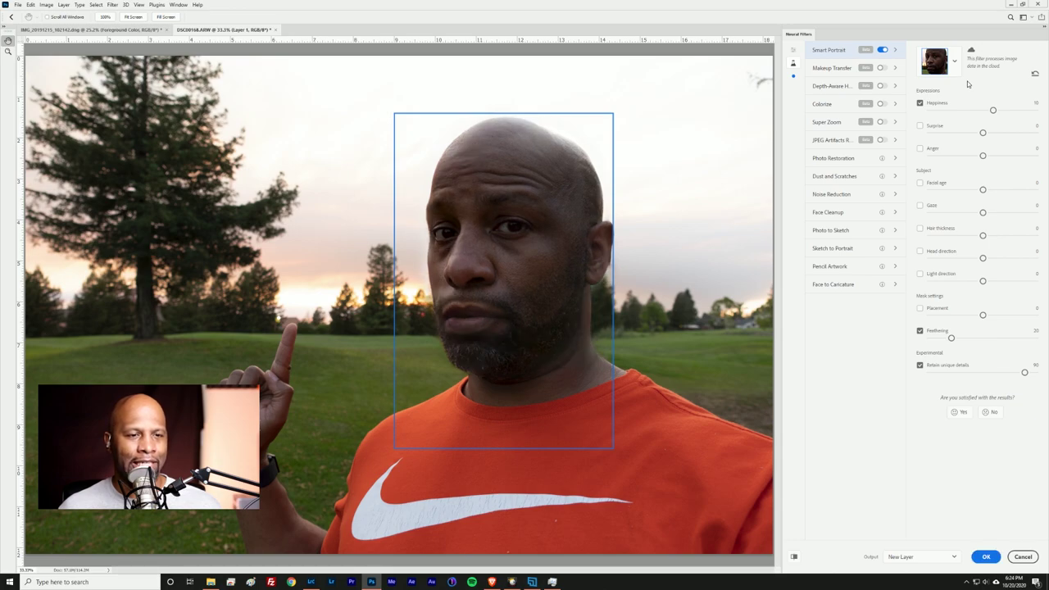
- Enable Smart Portrait's Facial age and drag it to 21 to age the face
left_click(920, 185)
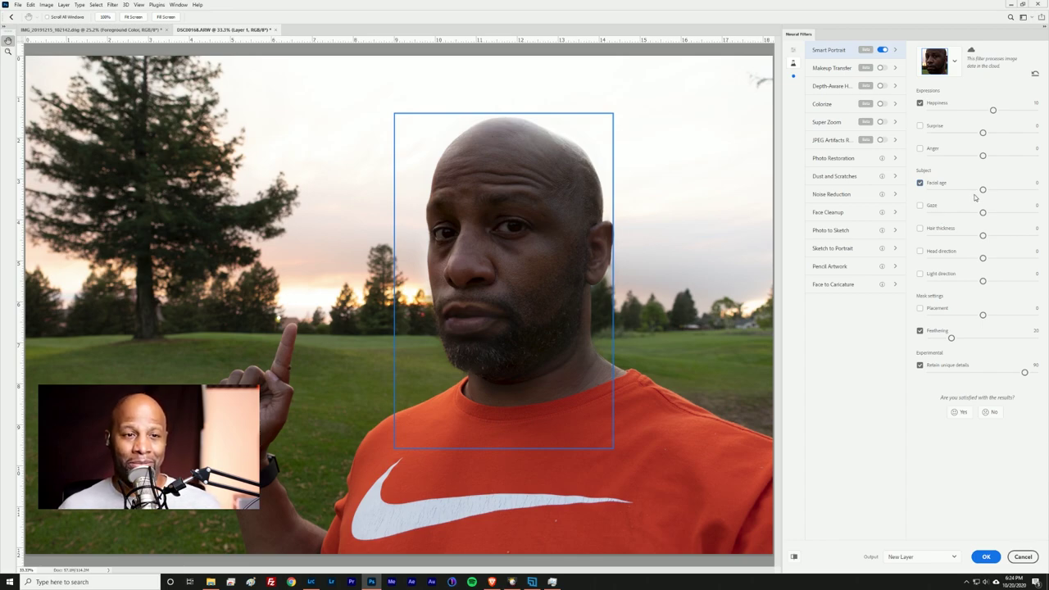
left_click_drag(982, 191, 1005, 189)
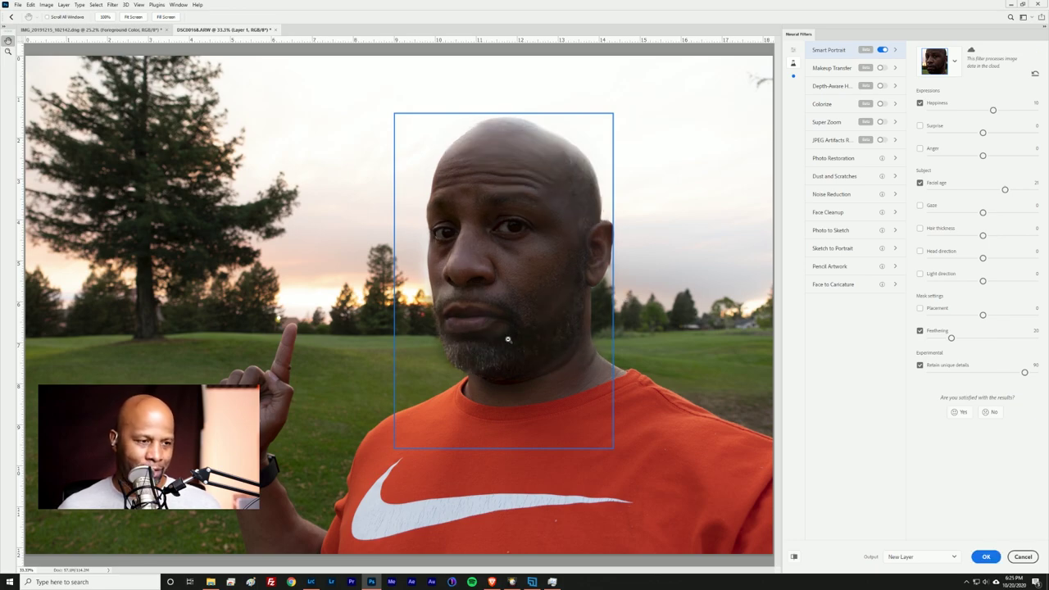
- Zoom in on the forehead and eyes to inspect the aging, then set Facial age to -50
scroll(507, 341, "up", 5)
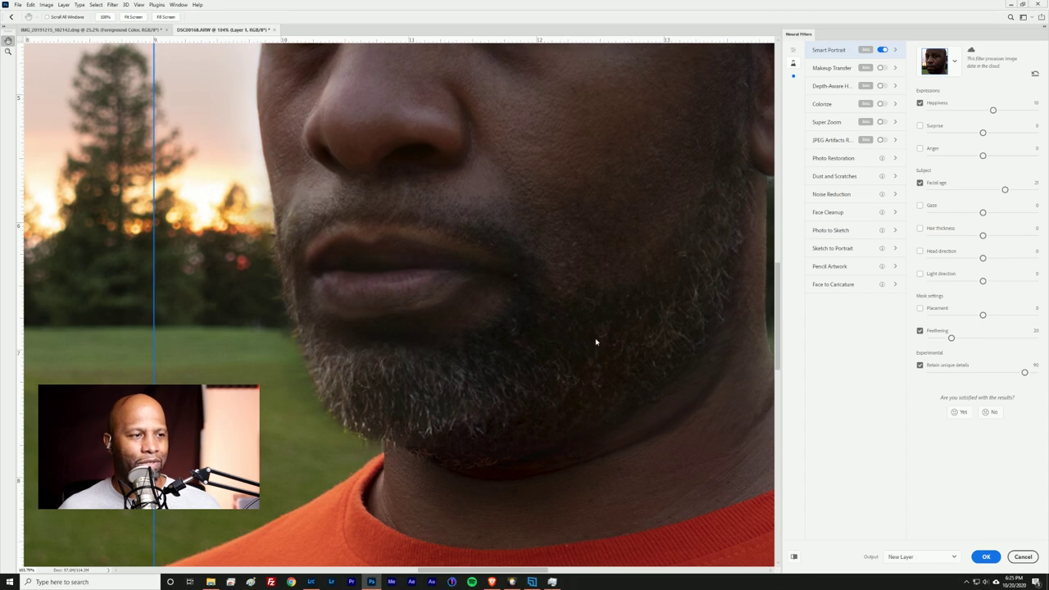
scroll(607, 328, "down", 5)
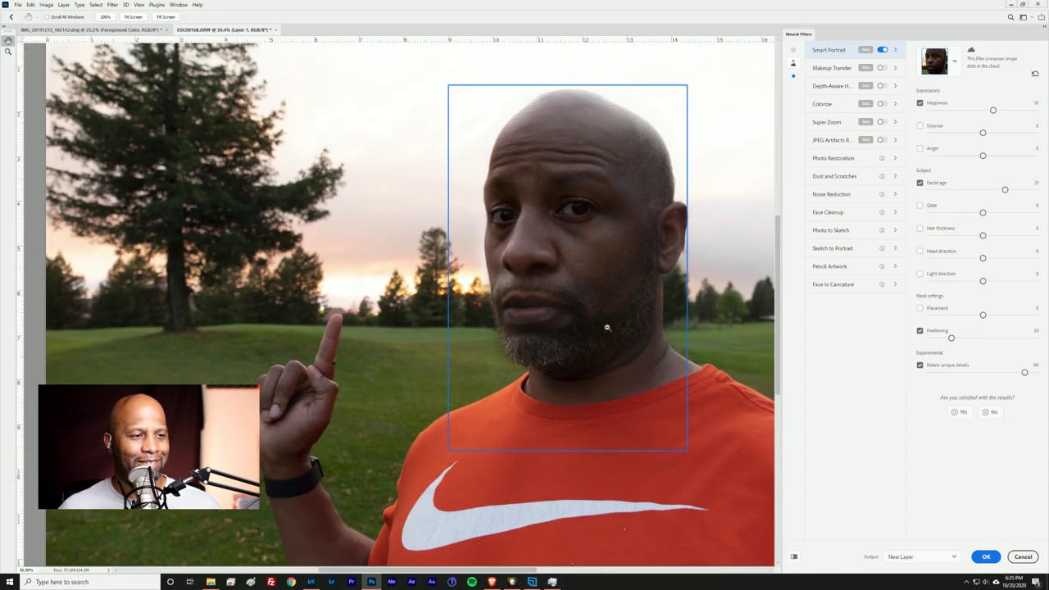
scroll(606, 327, "down", 1)
scroll(607, 328, "up", 6)
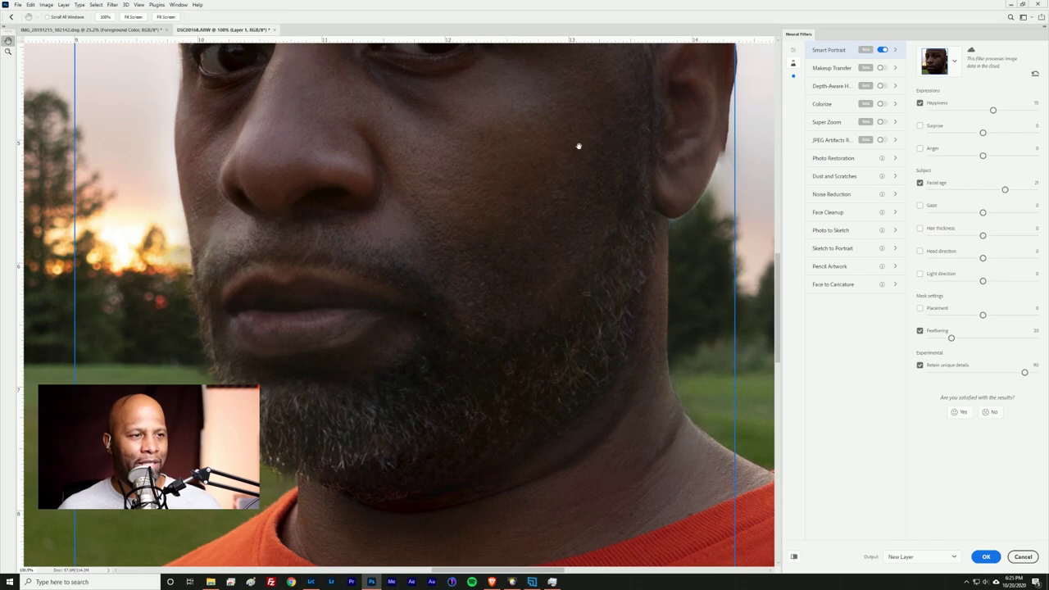
left_click_drag(578, 146, 530, 436)
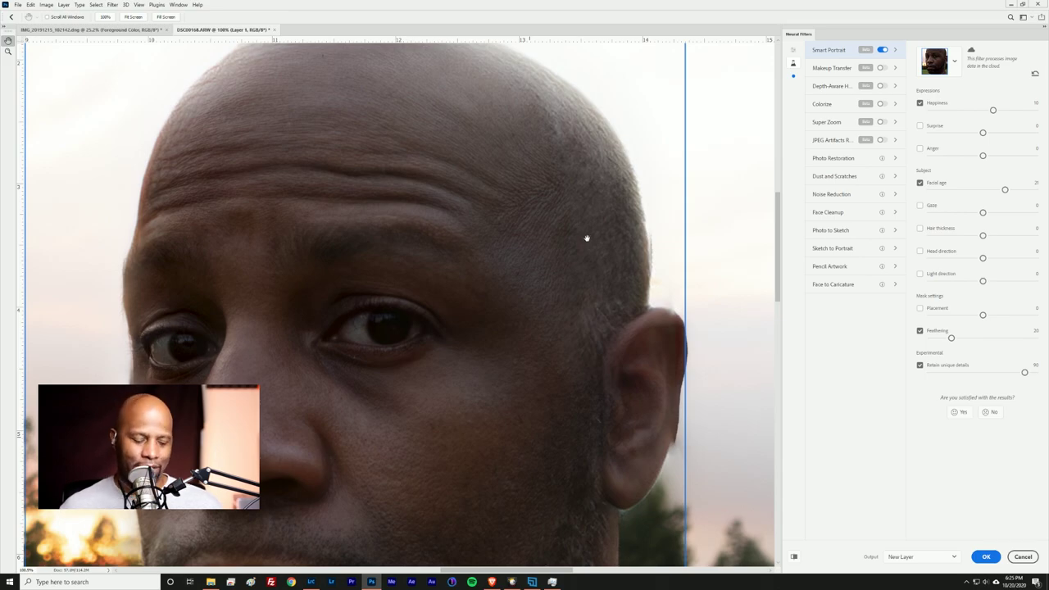
scroll(586, 238, "down", 3)
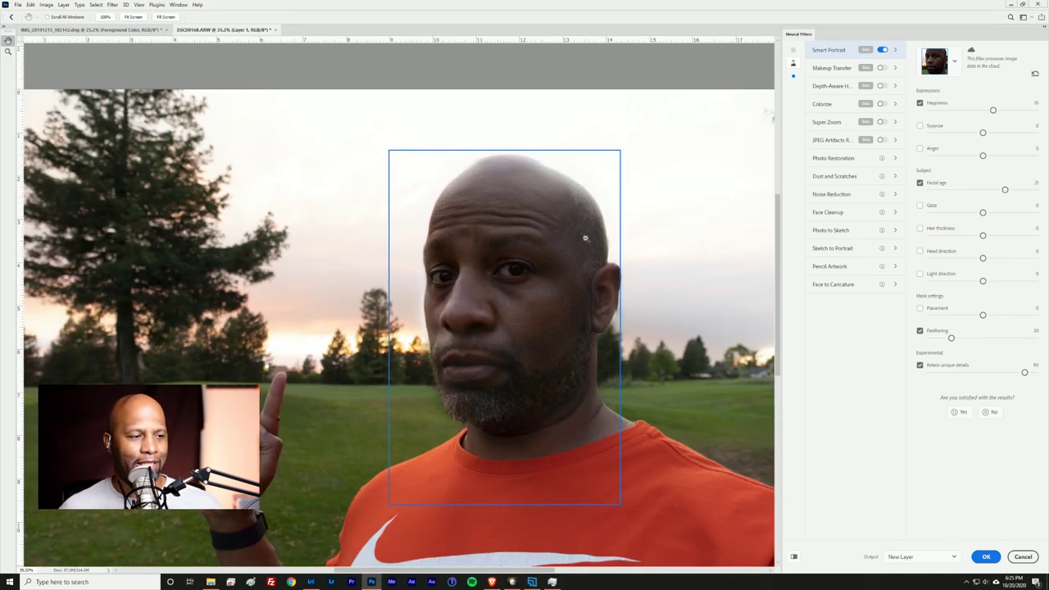
scroll(585, 239, "down", 1)
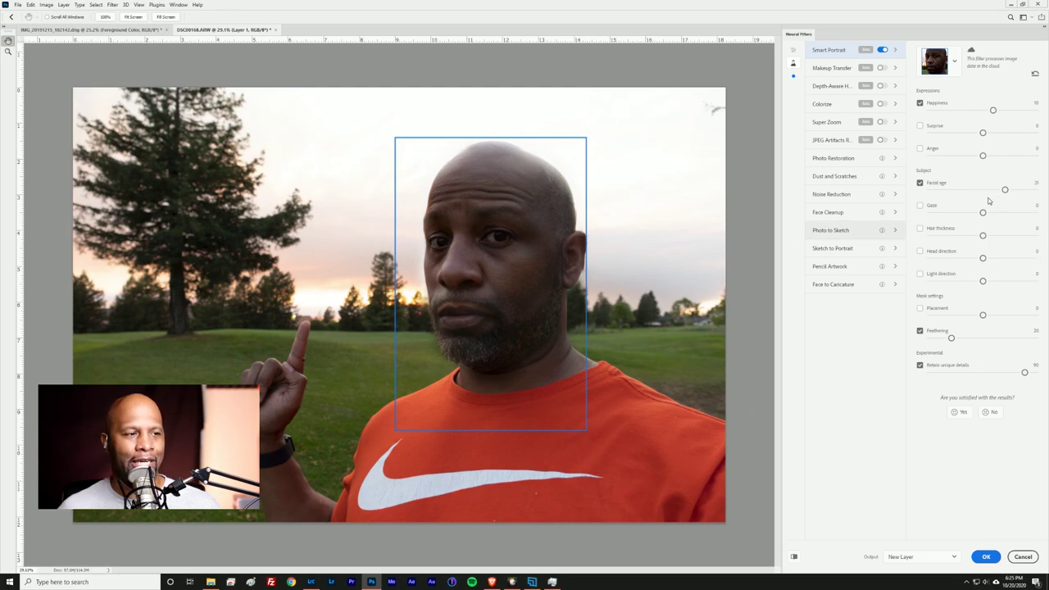
left_click_drag(1007, 191, 913, 211)
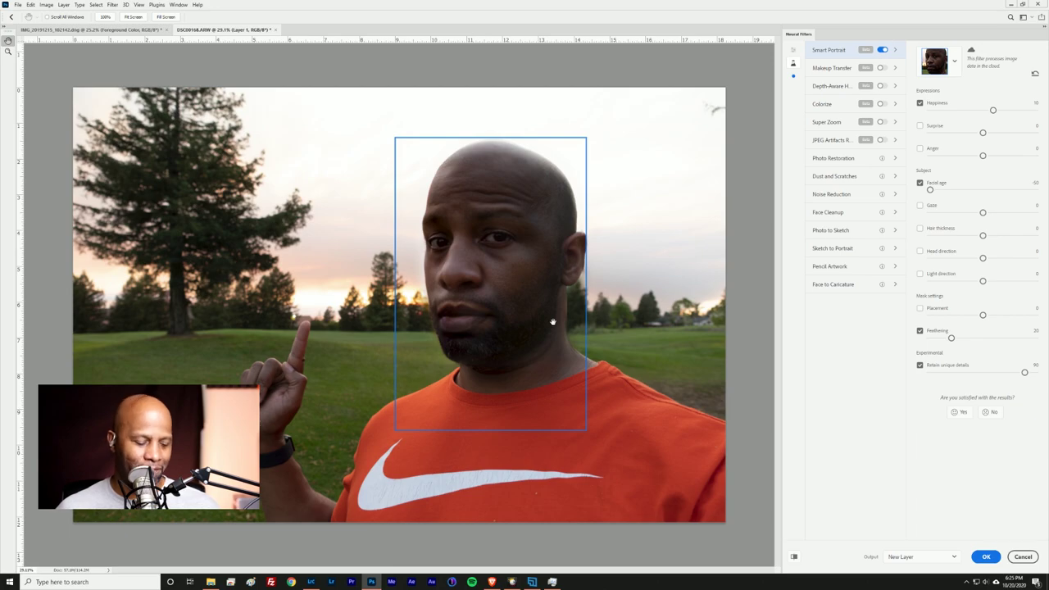
- Raise Facial age from -50 to a subtle 10 and zoom out to review
scroll(552, 322, "up", 3)
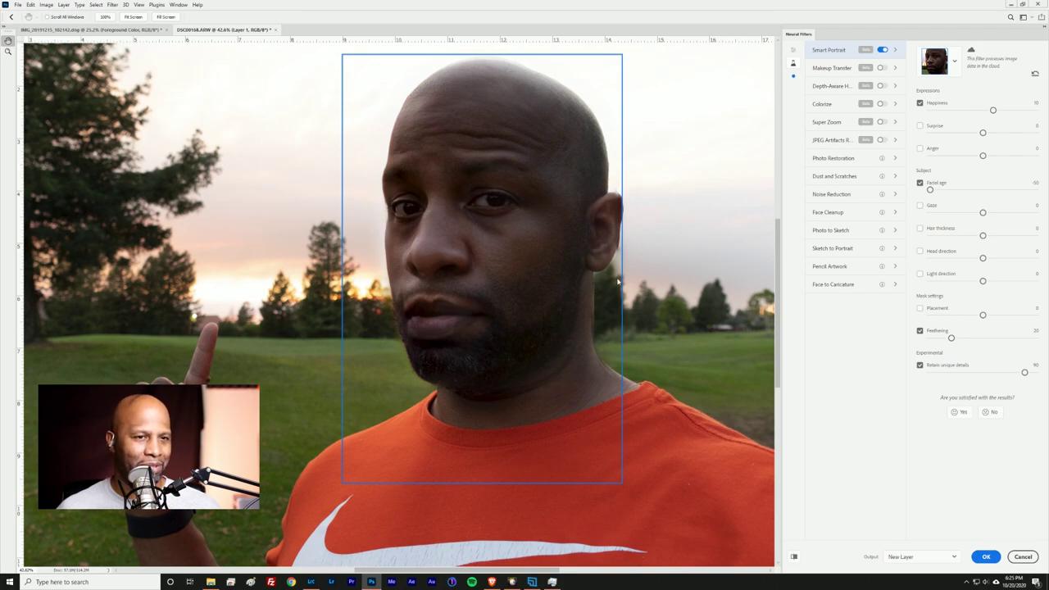
left_click_drag(930, 190, 1001, 190)
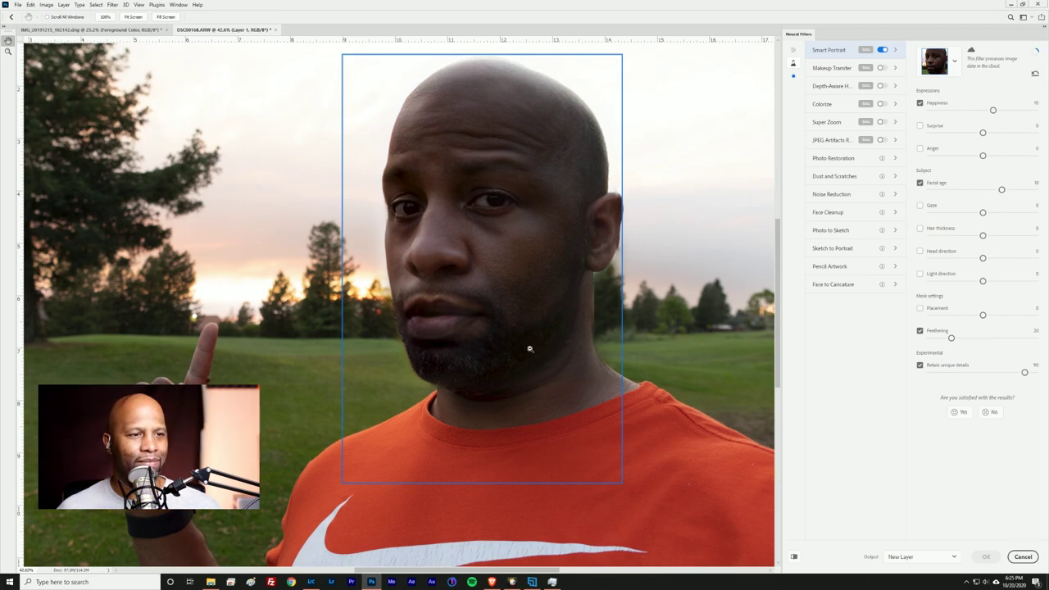
scroll(530, 352, "down", 3)
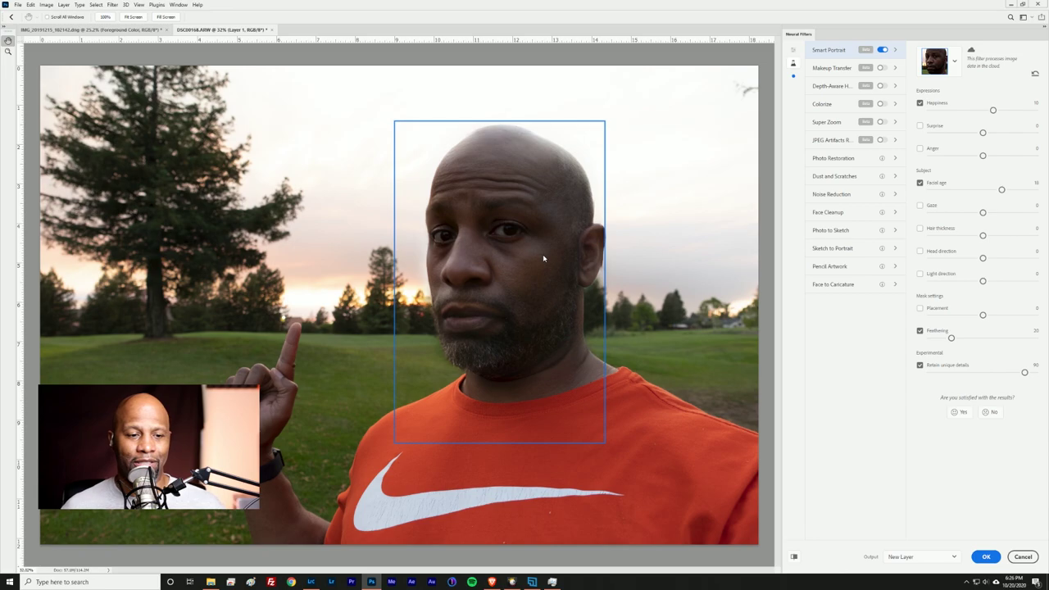
- Set the Neural Filters output to Duplicate Layer Masked and apply Smart Portrait
left_click(953, 556)
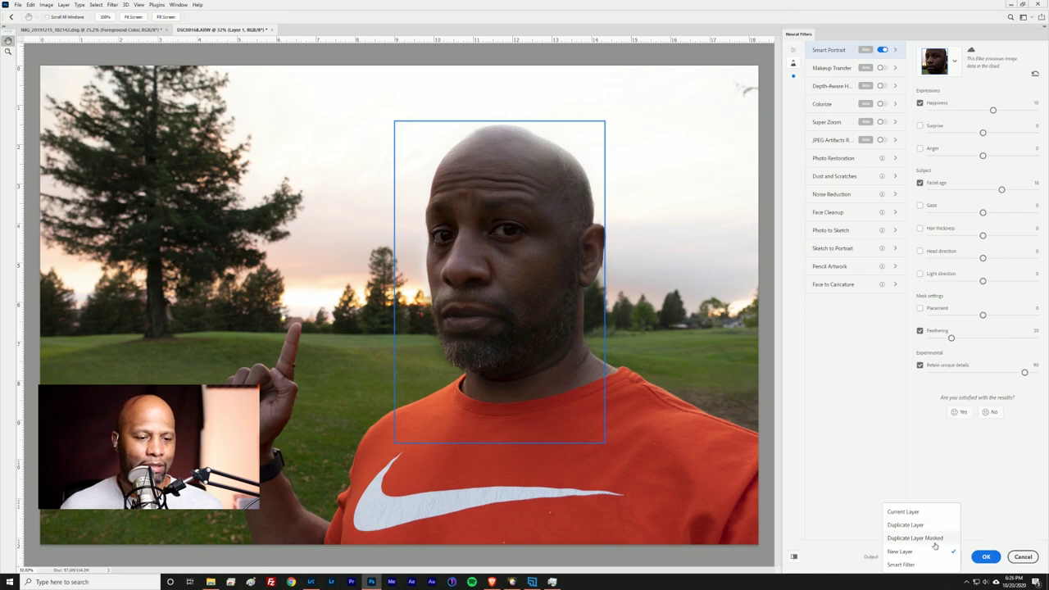
left_click(936, 539)
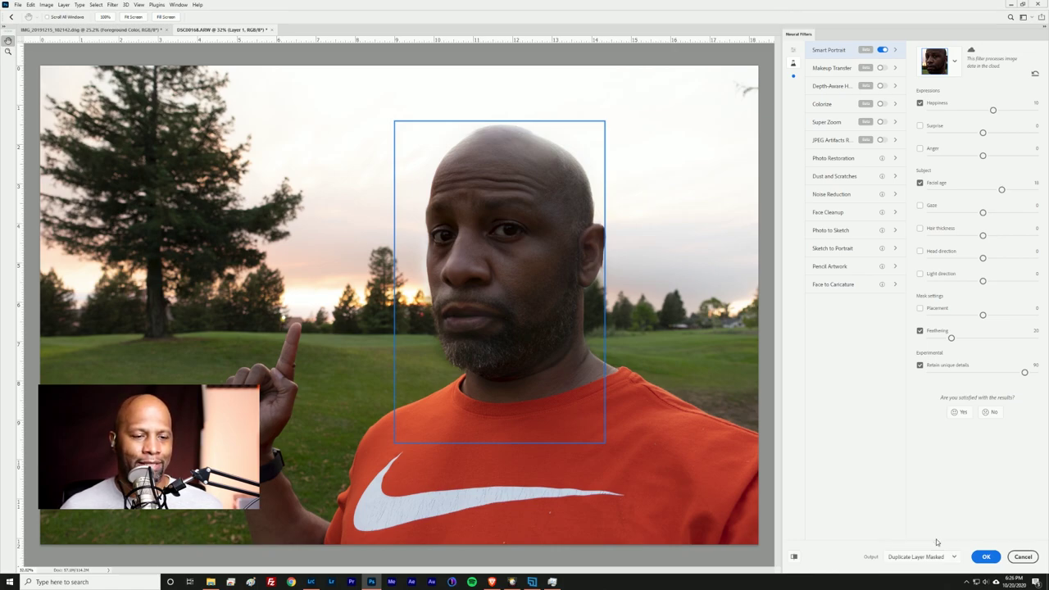
left_click(986, 557)
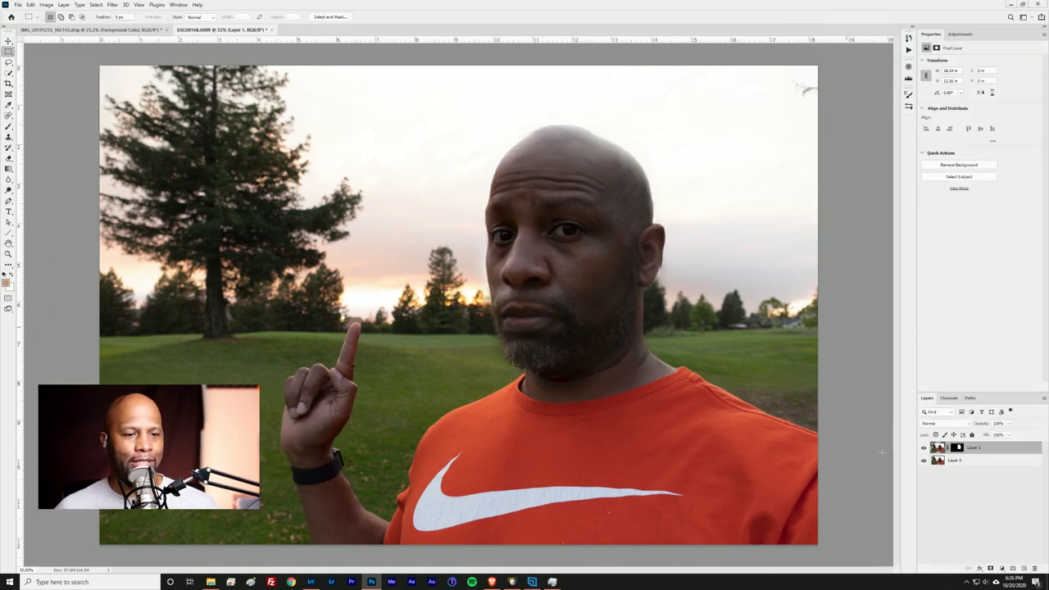
- Select Layer 1, zoom to the top of the head, and target its layer mask
left_click(978, 456)
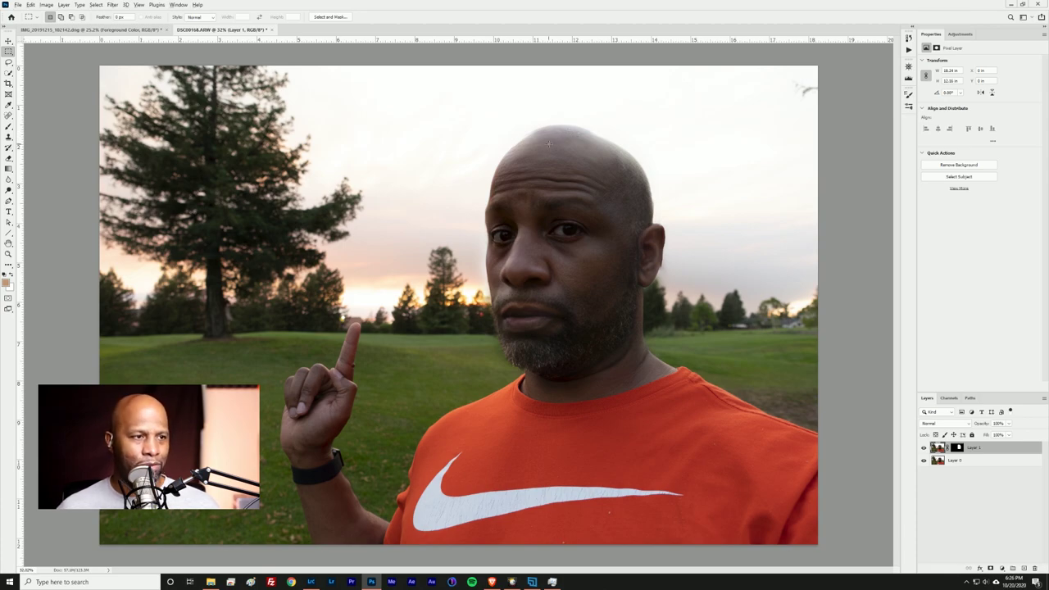
scroll(549, 143, "up", 4)
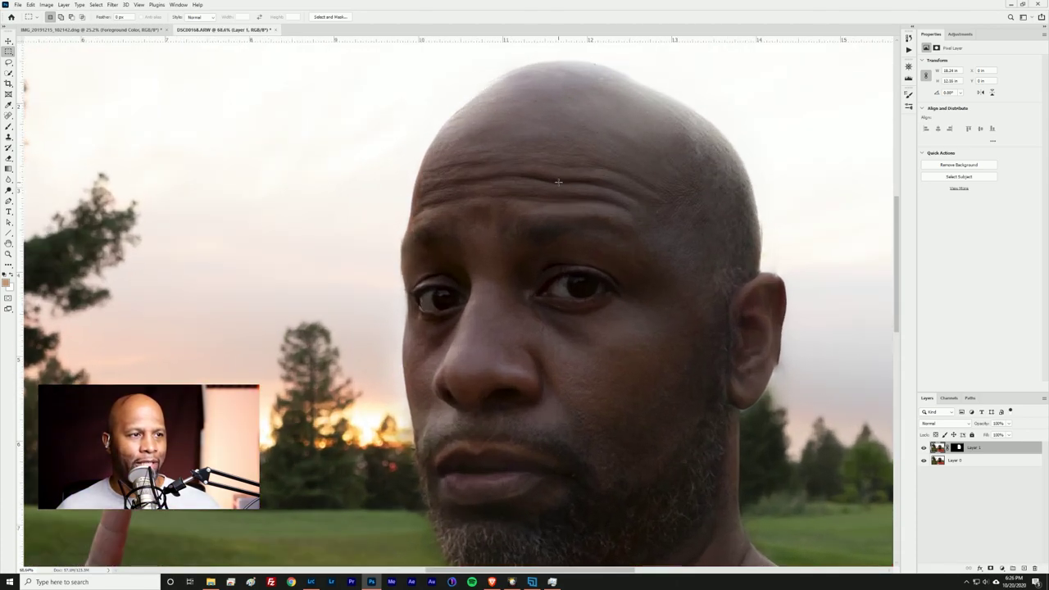
scroll(558, 182, "up", 1)
left_click_drag(576, 118, 521, 229)
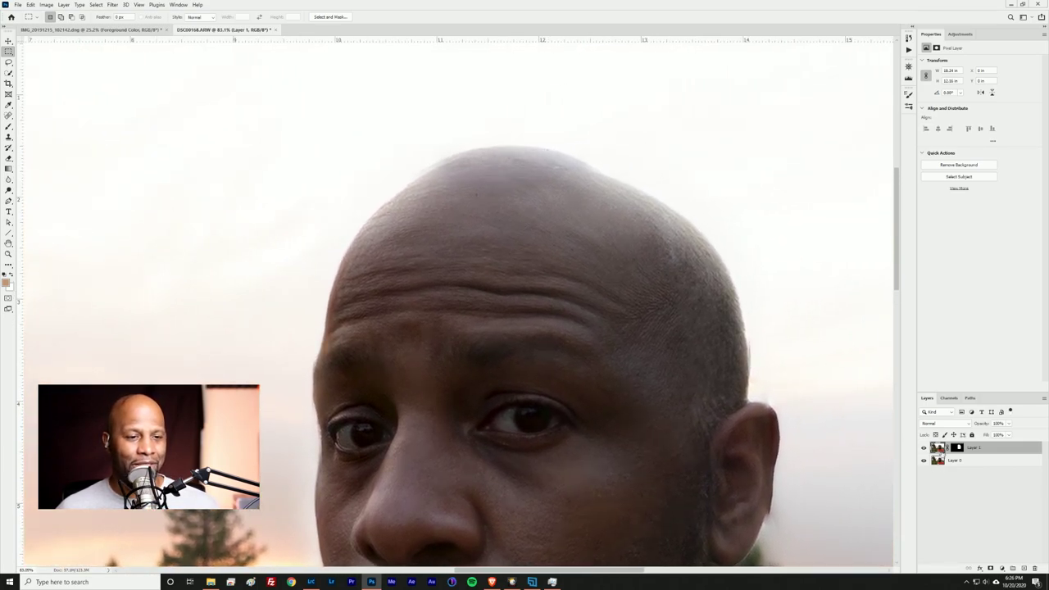
left_click(957, 447)
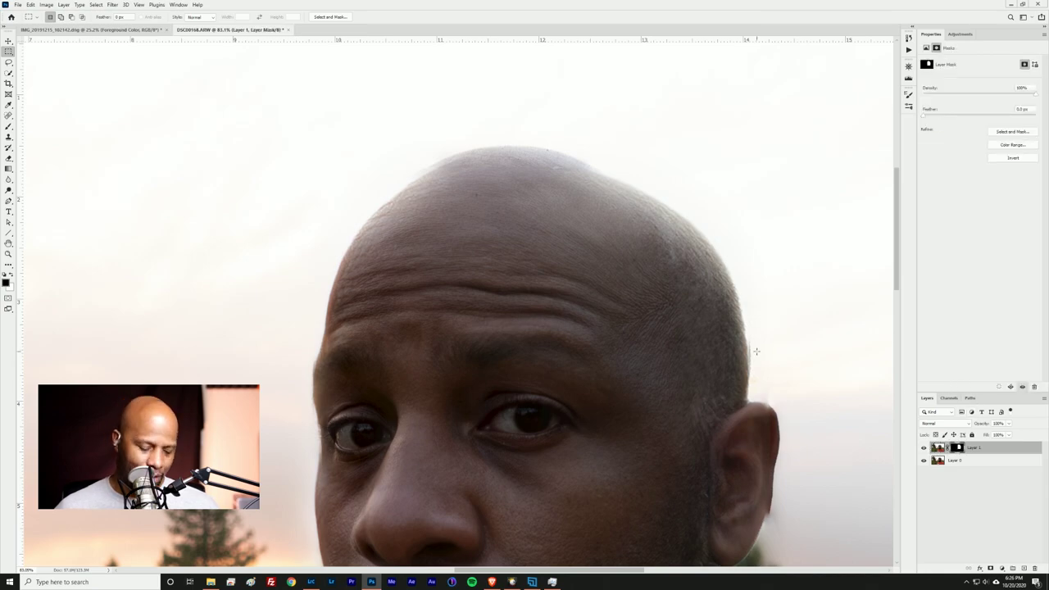
- Paint black with the Brush on Layer 1's mask along the scalp edge
key("b")
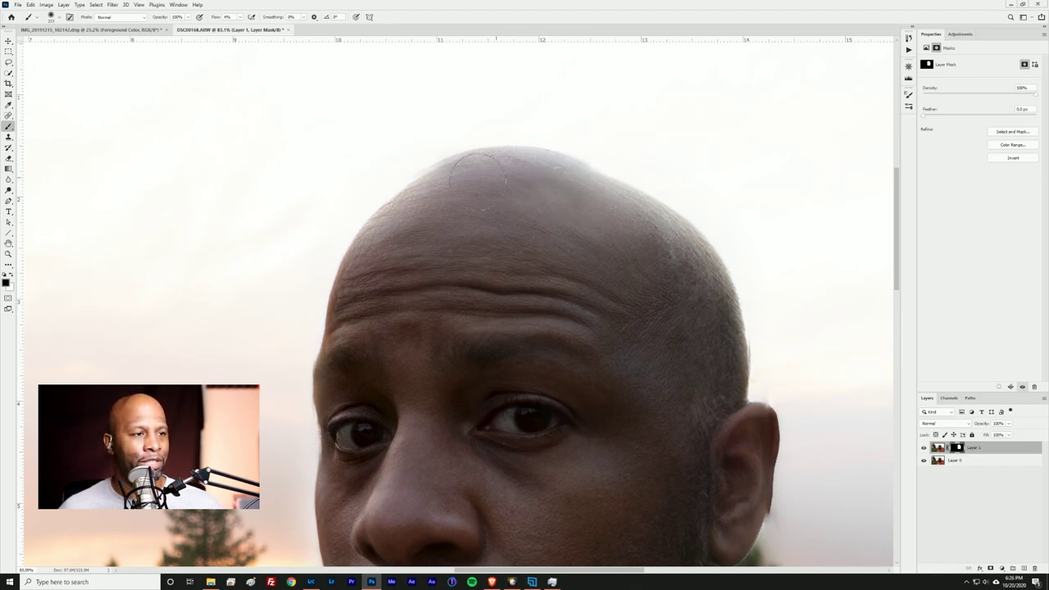
key("x")
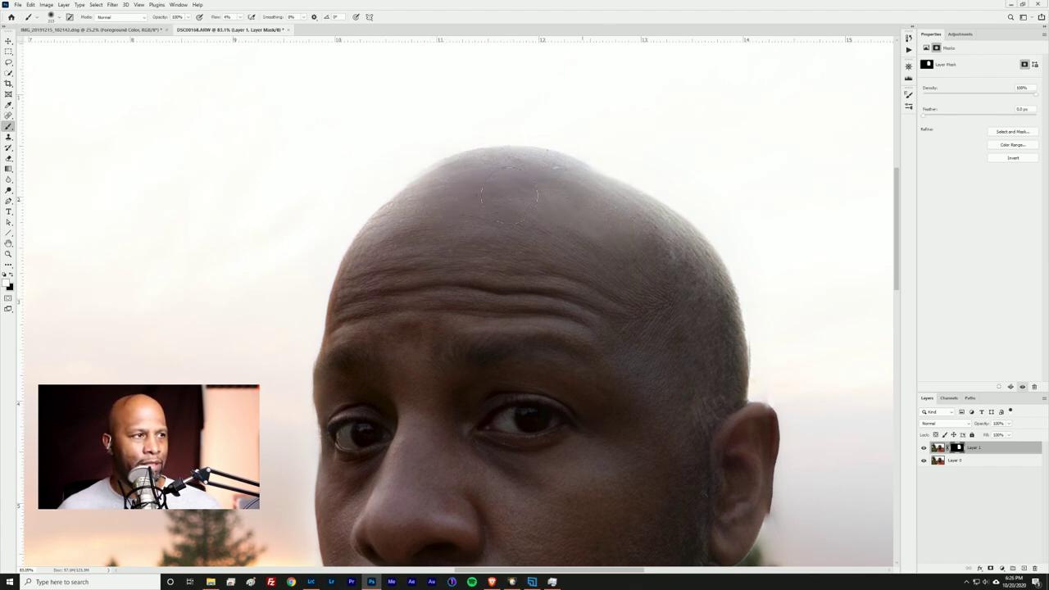
key("x")
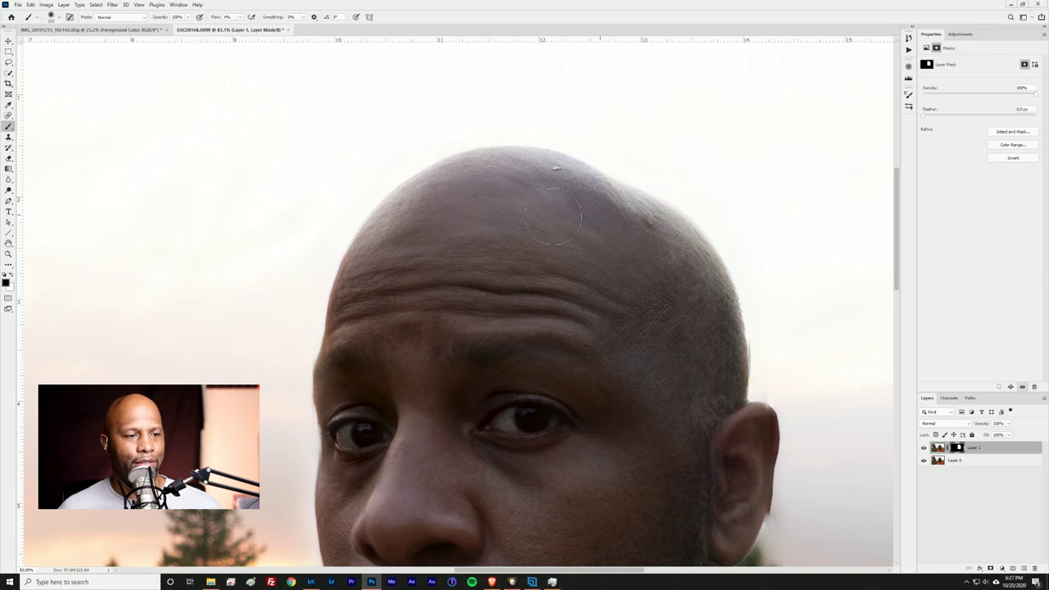
left_click_drag(615, 347, 460, 179)
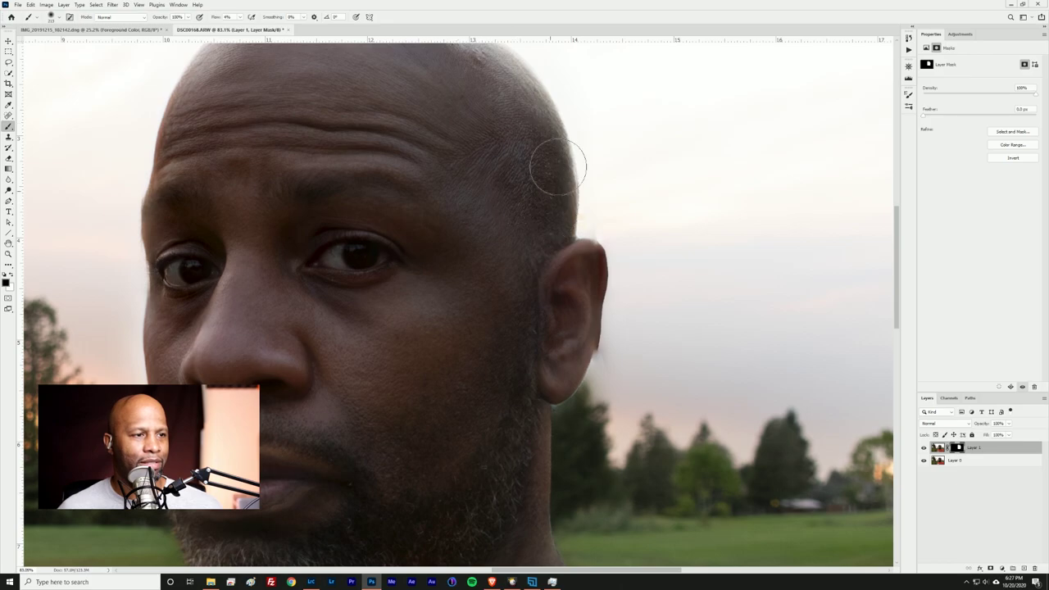
- Zoom in and pan along the head edge, ear, and upper scalp to check the mask
scroll(658, 204, "up", 6)
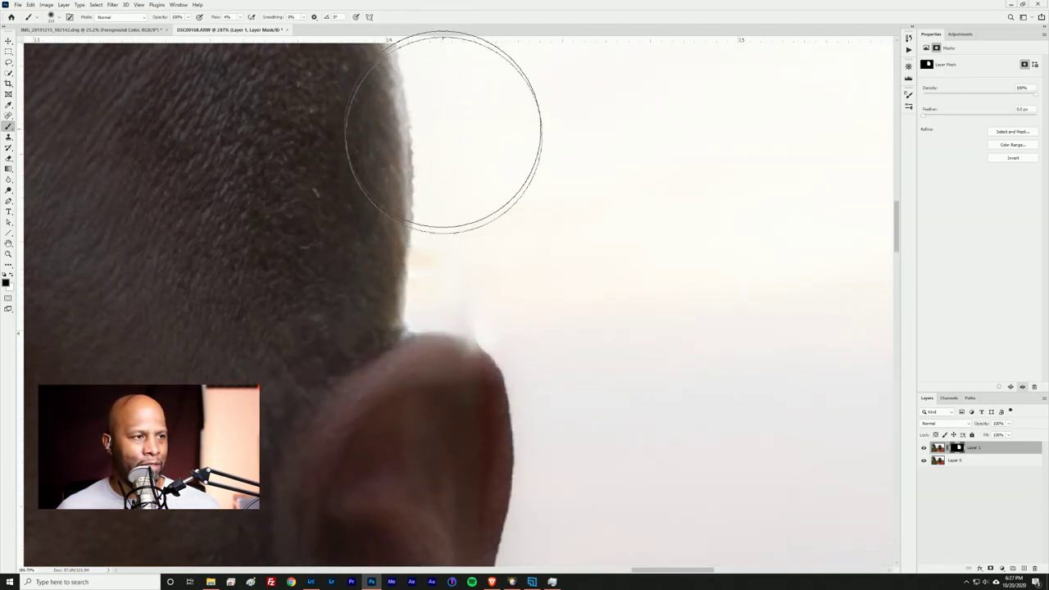
key("space")
left_click_drag(550, 249, 691, 178)
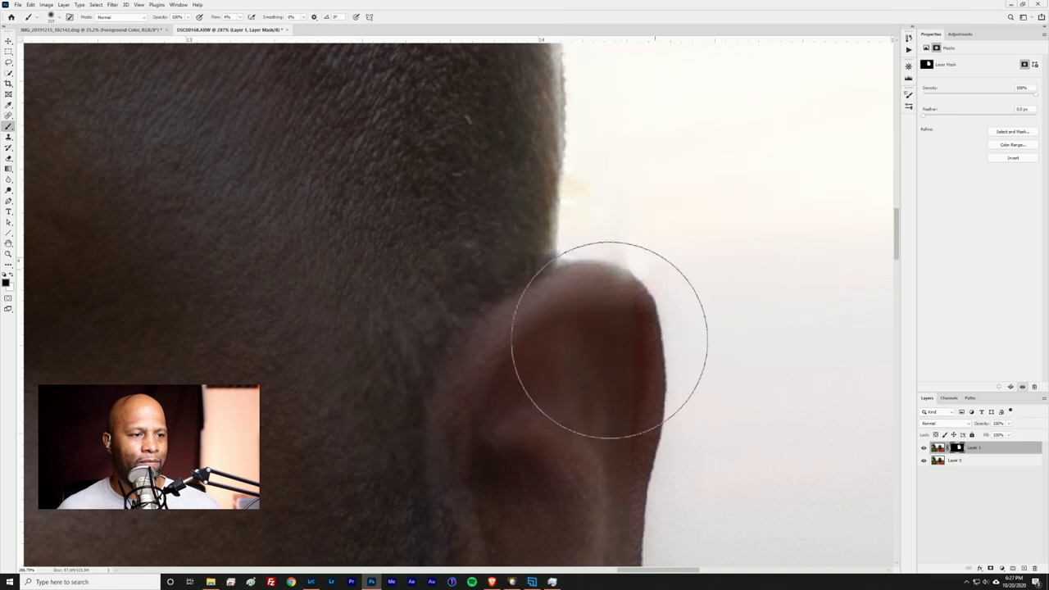
key("space")
mouse_move(568, 170)
left_mouse_down()
mouse_move(558, 340)
mouse_move(552, 317)
left_mouse_up()
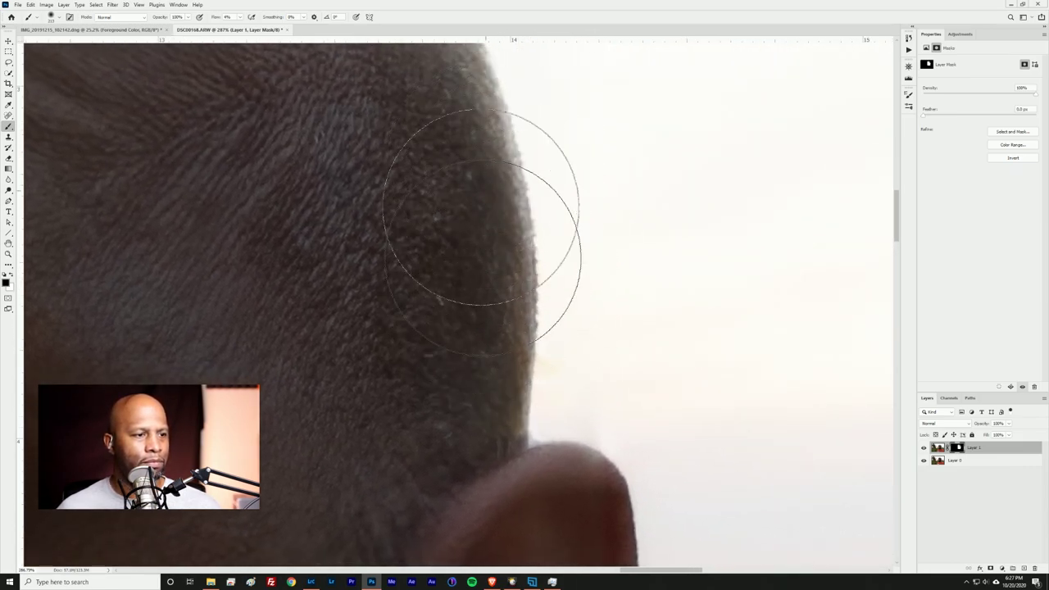
key("space")
mouse_move(476, 19)
left_mouse_down()
mouse_move(472, 250)
mouse_move(469, 273)
mouse_move(456, 273)
left_mouse_up()
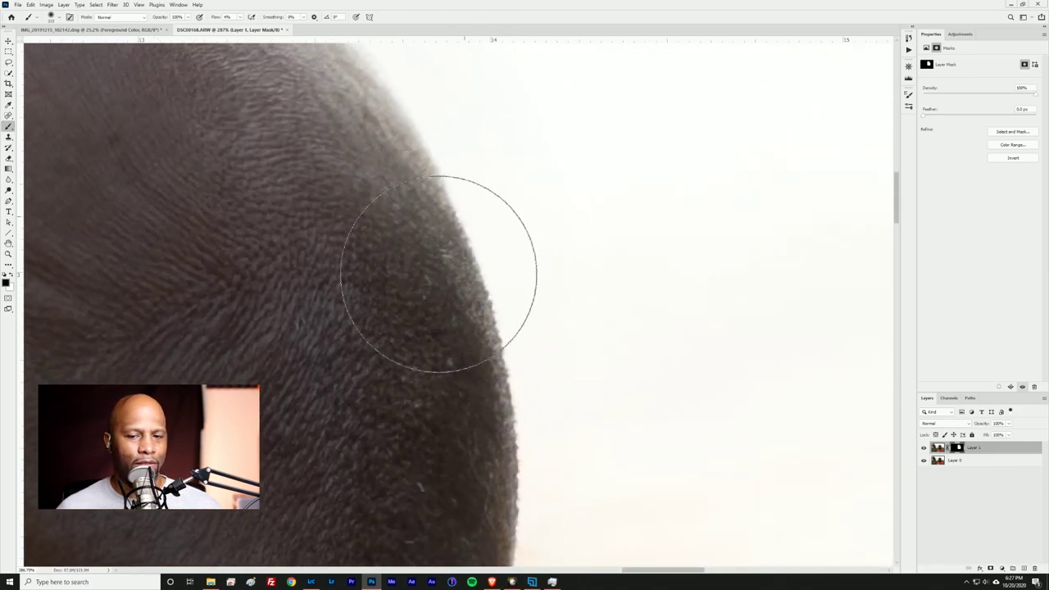
- Pan down past the ear lobe to the neck, then zoom out to the whole photo
key("space")
mouse_move(470, 351)
left_mouse_down()
mouse_move(574, 385)
mouse_move(667, 382)
mouse_move(619, 318)
mouse_move(606, 278)
left_mouse_up()
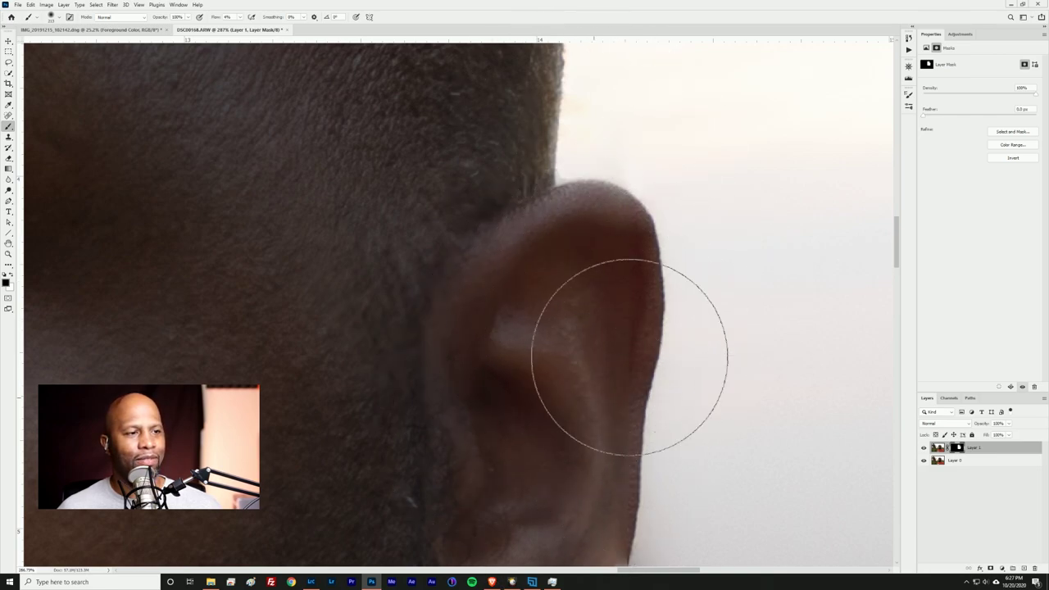
key("space")
left_click_drag(534, 368, 551, 160)
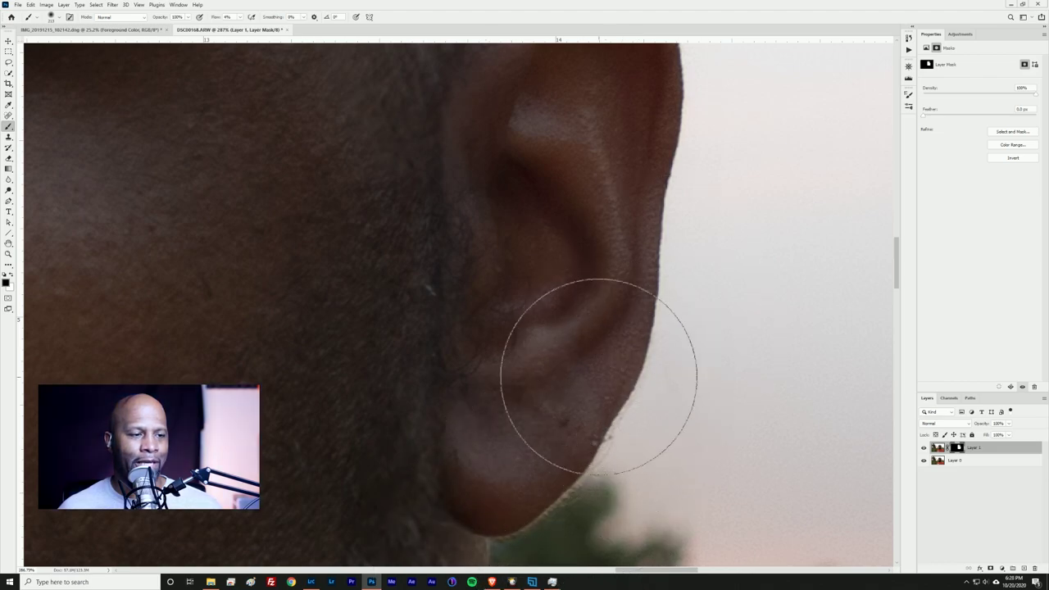
mouse_move(611, 350)
left_mouse_down()
mouse_move(727, 120)
mouse_move(714, 70)
left_mouse_up()
scroll(667, 187, "down", 5)
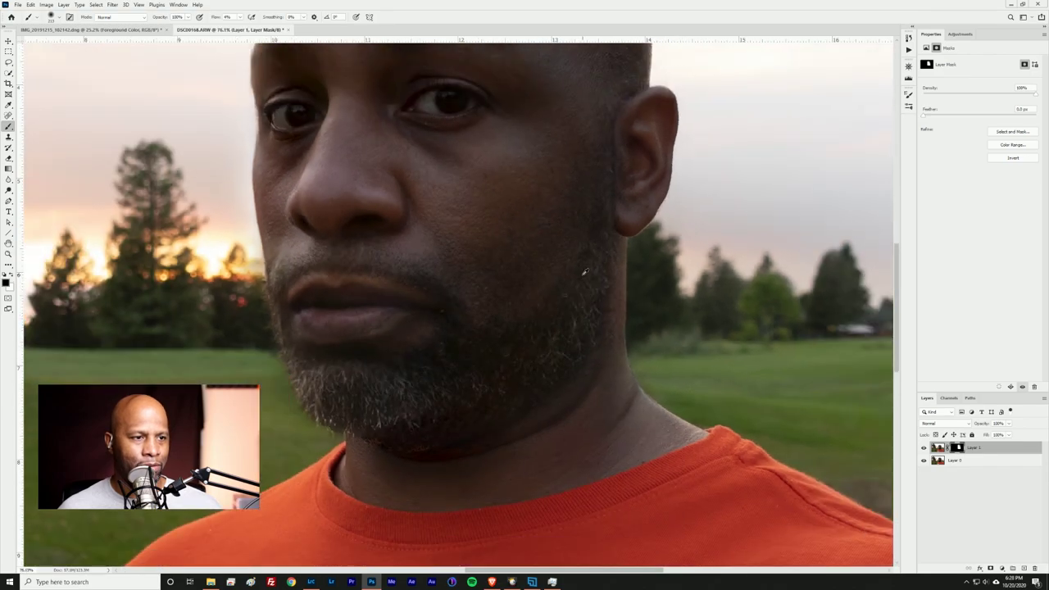
scroll(585, 272, "down", 4)
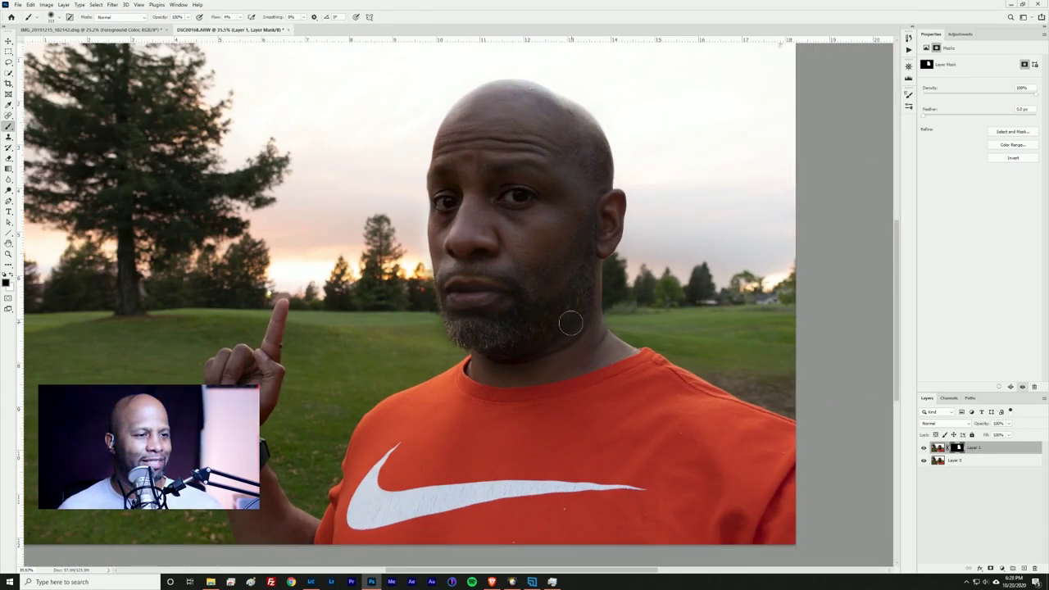
scroll(566, 318, "up", 4)
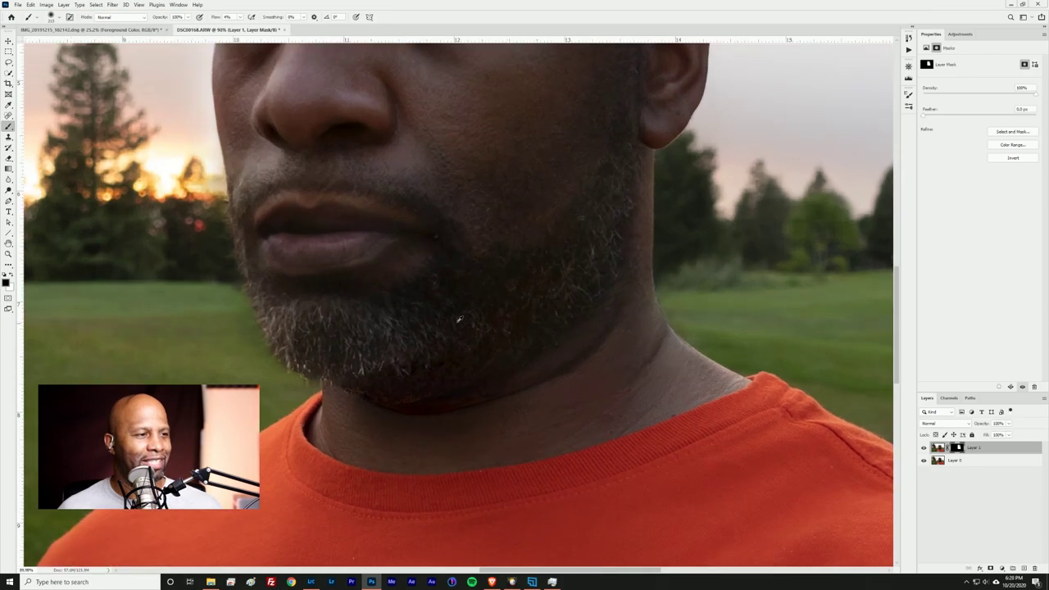
scroll(402, 286, "down", 5)
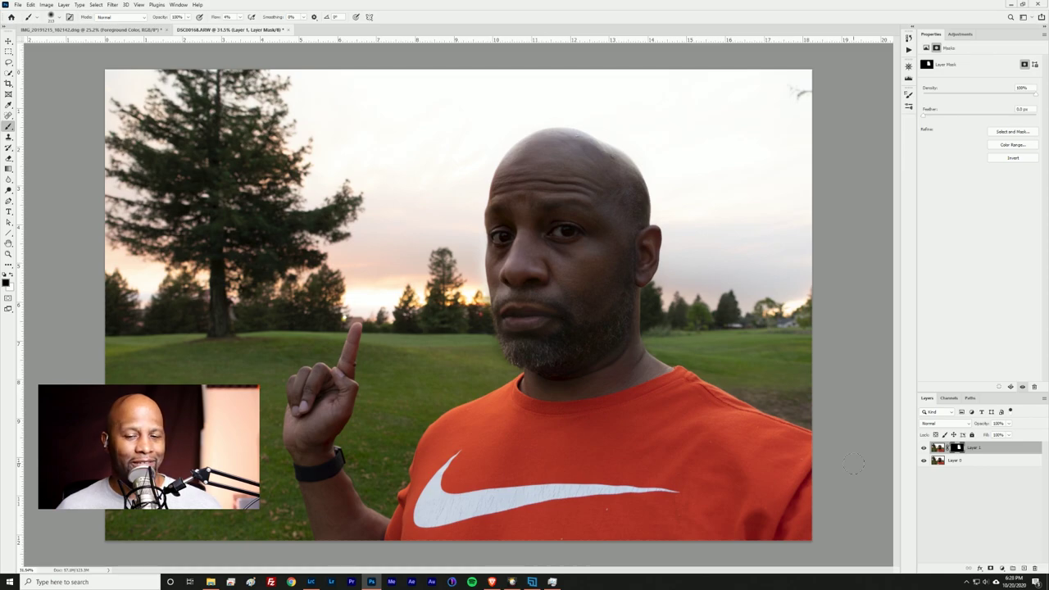
- Add a Curves adjustment layer, bending the curve upward and adding a shadow-lifting point
left_click(1002, 569)
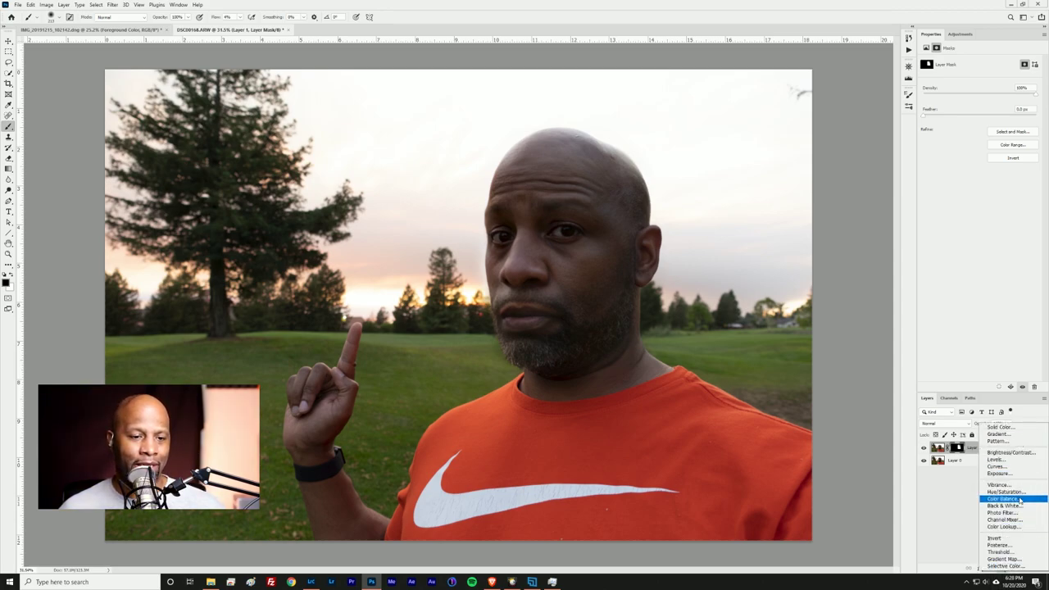
left_click(1013, 467)
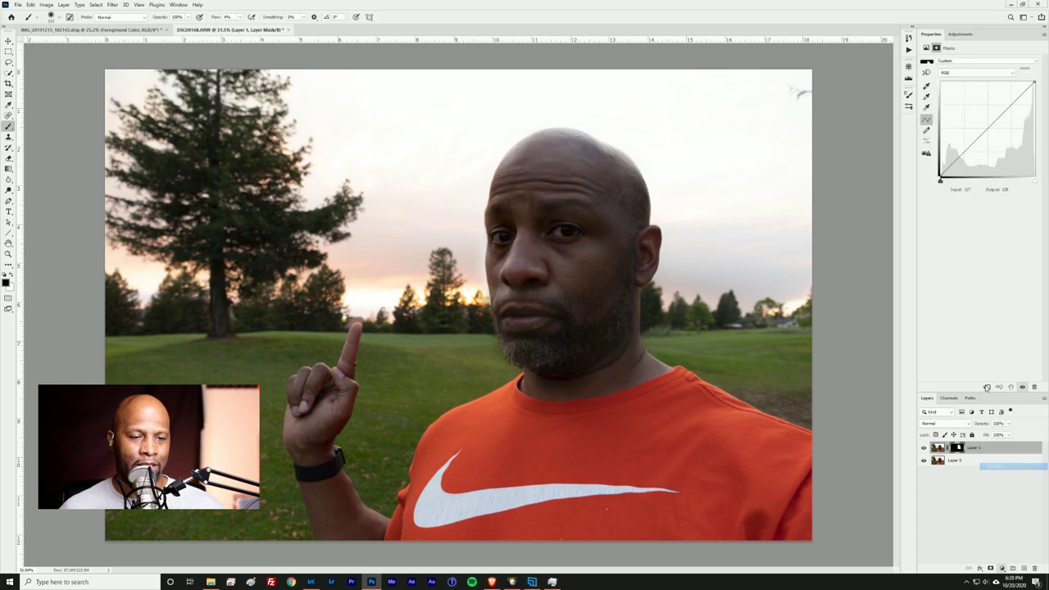
left_click_drag(1011, 106, 1011, 98)
mouse_move(961, 158)
left_mouse_down()
mouse_move(963, 166)
mouse_move(950, 154)
mouse_move(949, 167)
left_mouse_up()
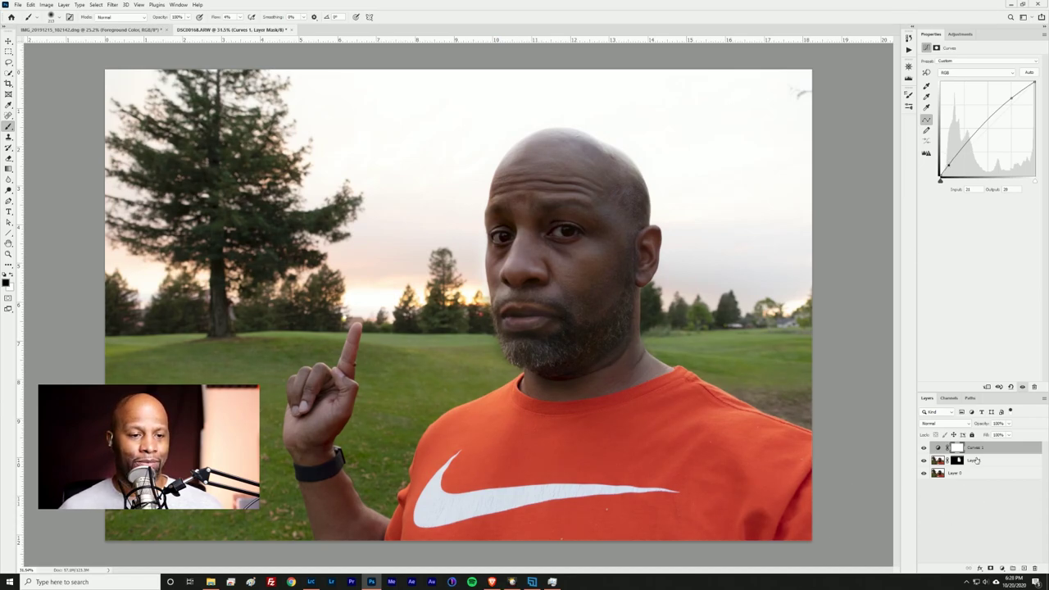
- Group Curves 1 and Layer 1 into Group 1, toggling its visibility to compare before and after
left_click(992, 462, "shift")
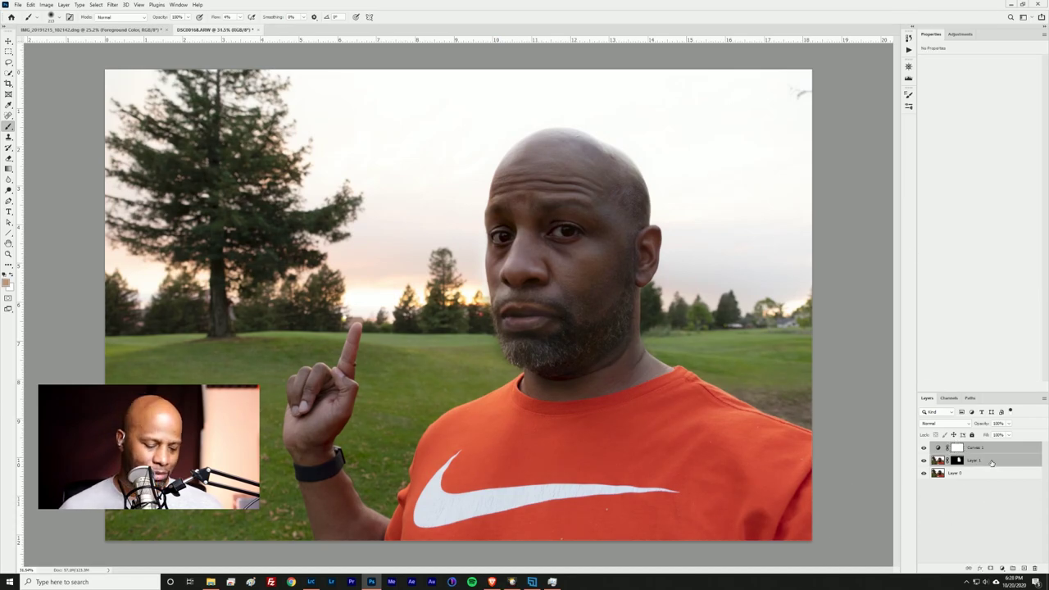
key("ctrl+g")
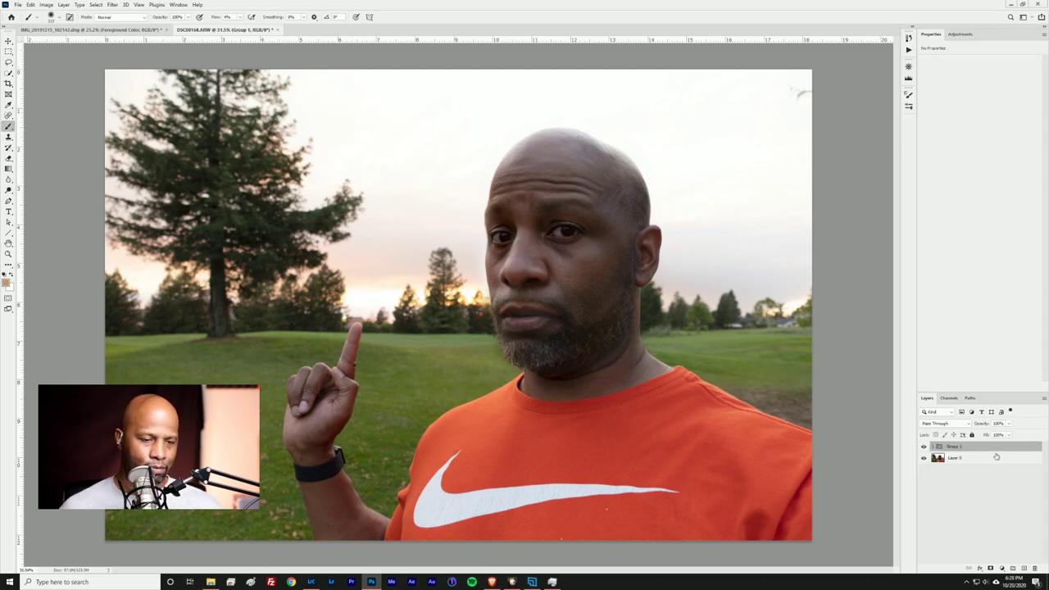
left_click(925, 446)
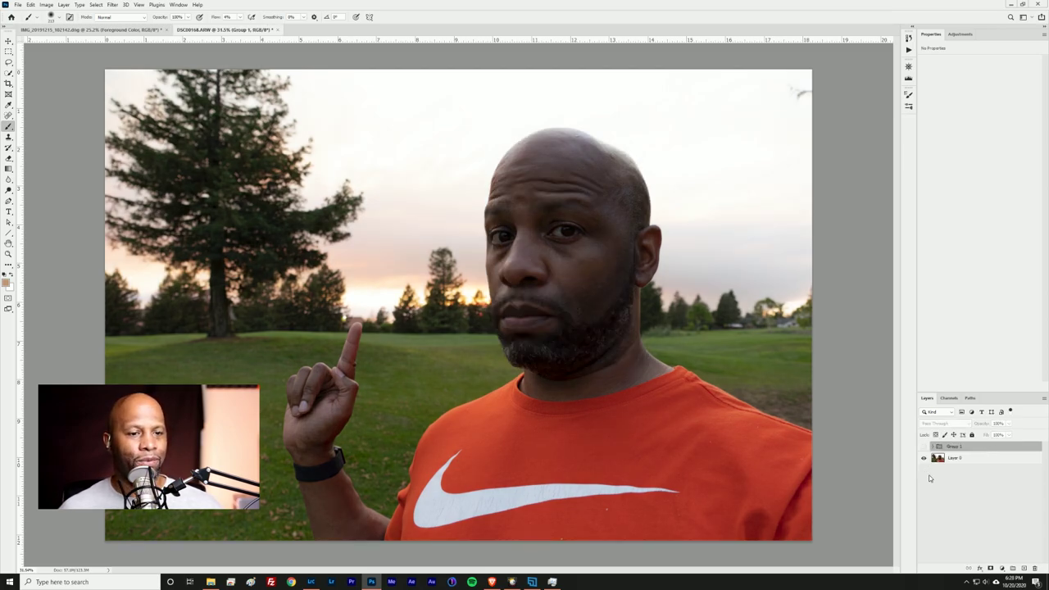
left_click(924, 447)
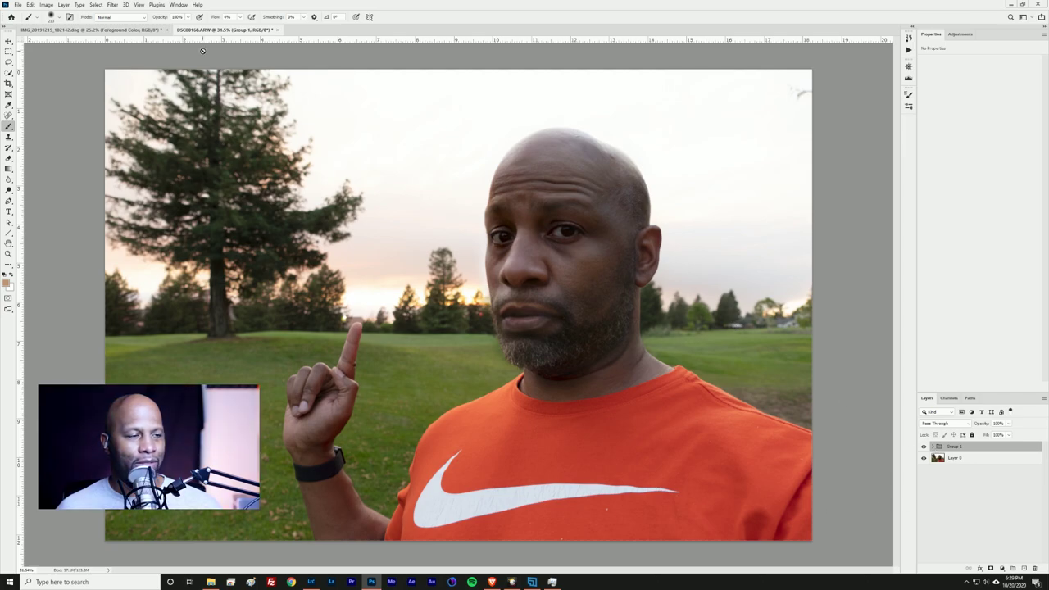
- Check the Edit menu for Sky Replacement and expand Group 1 to browse its layers
left_click(30, 5)
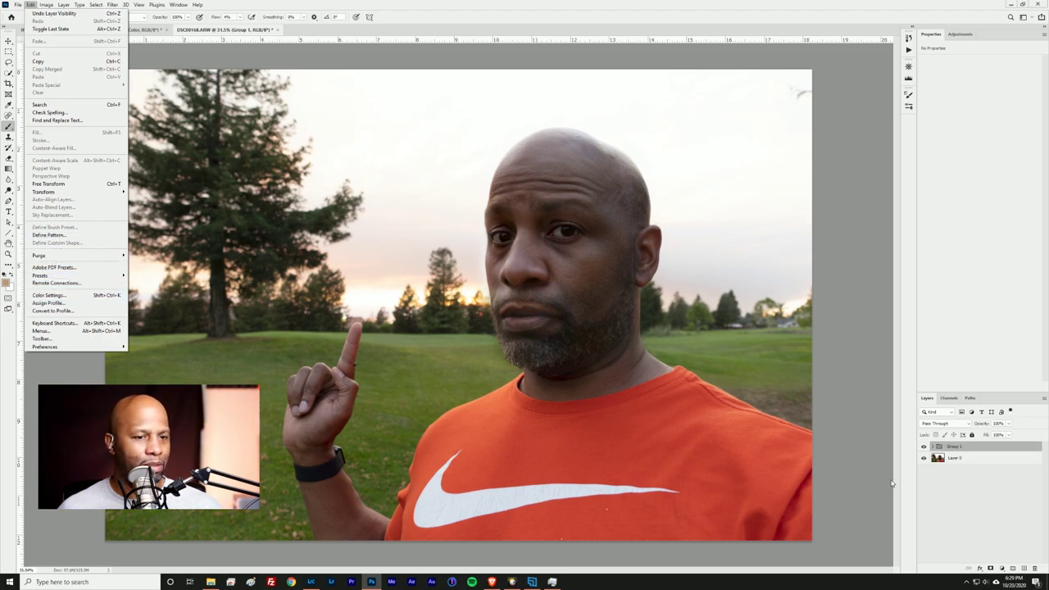
left_click(934, 446)
left_click(934, 447)
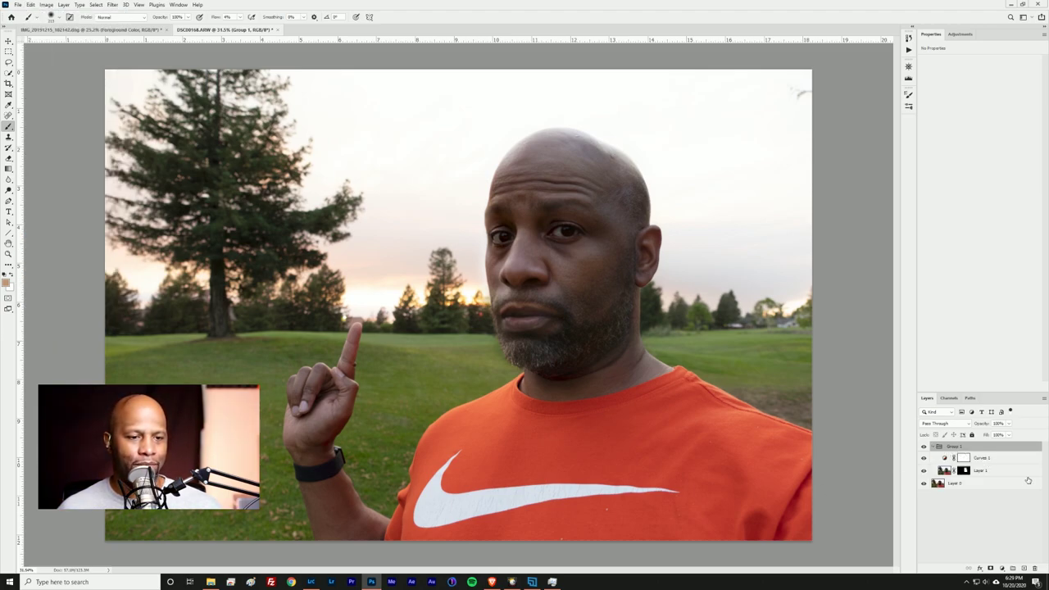
left_click(1003, 487)
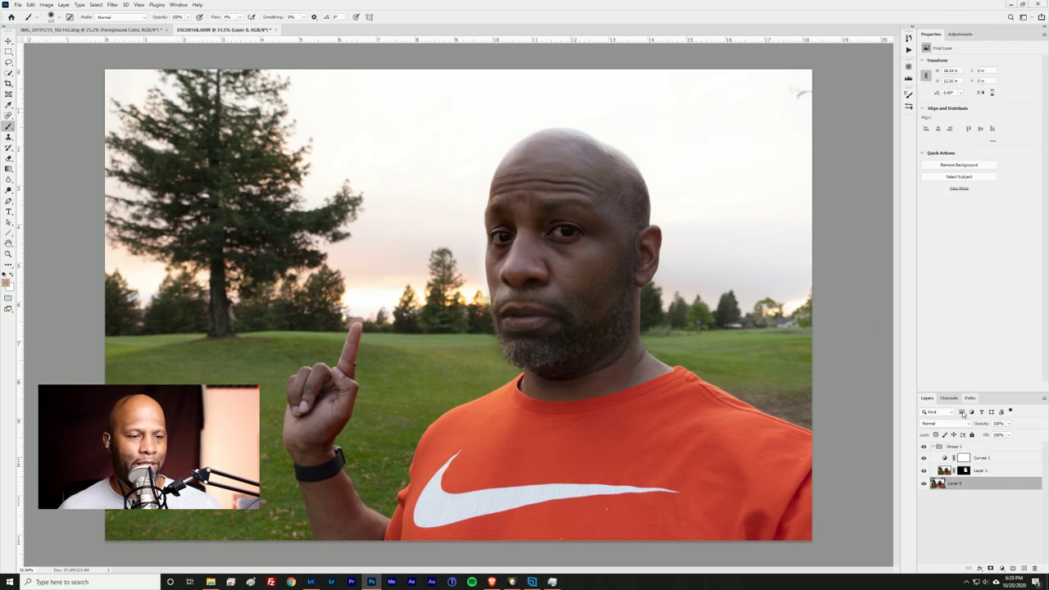
left_click(997, 460)
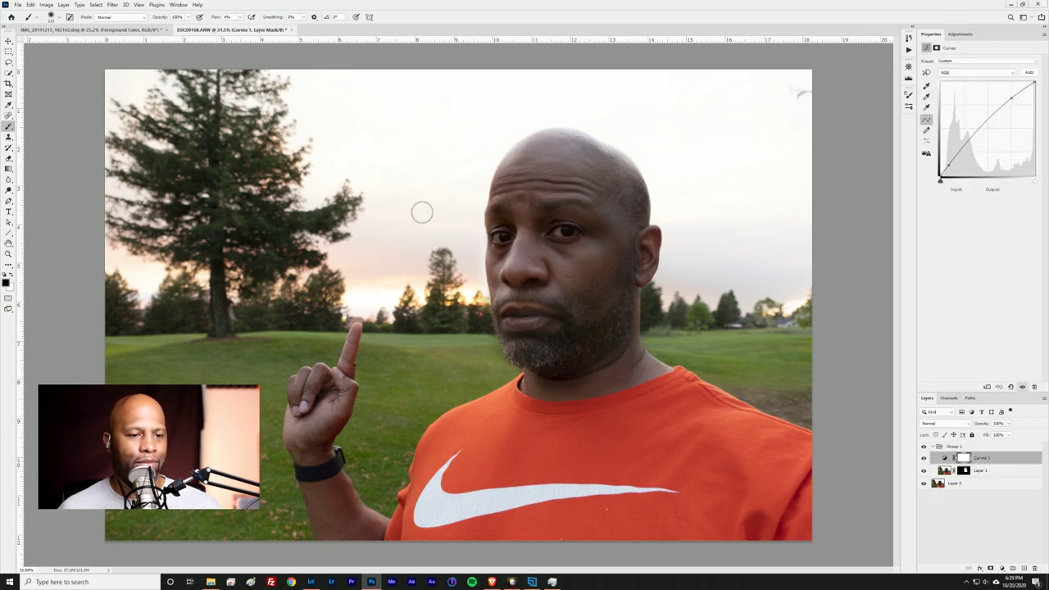
- Select Layer 1, the masked photo layer, and launch Sky Replacement from the Edit menu
left_click(31, 4)
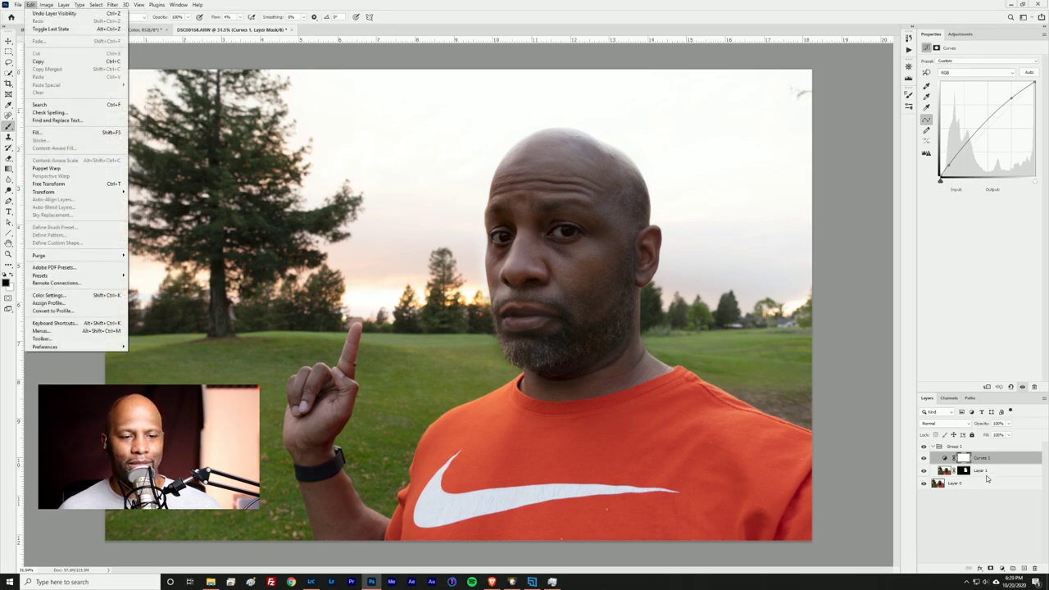
left_click(982, 483)
left_click(993, 472)
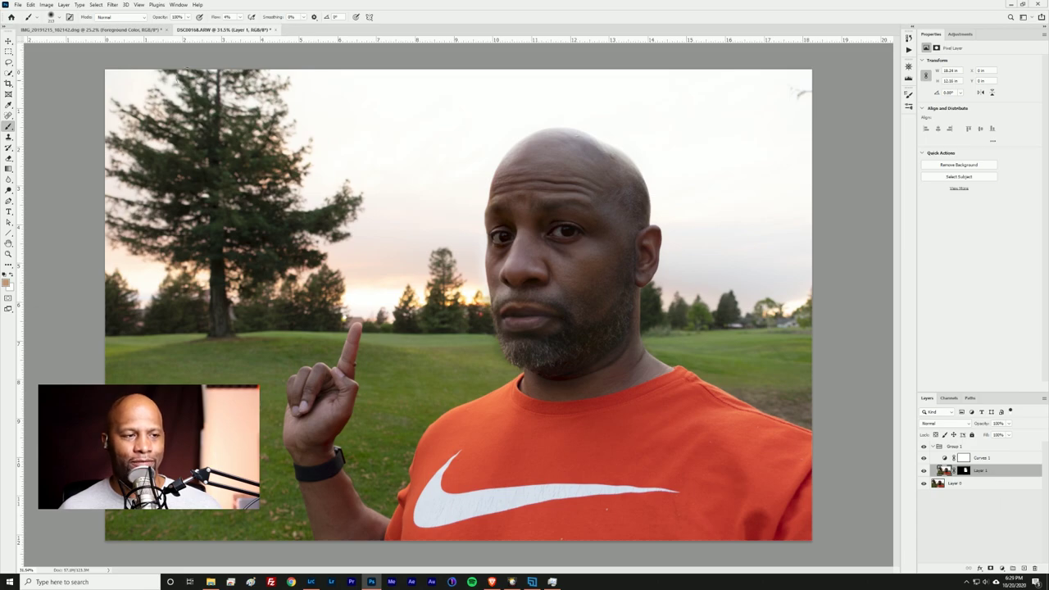
left_click(33, 6)
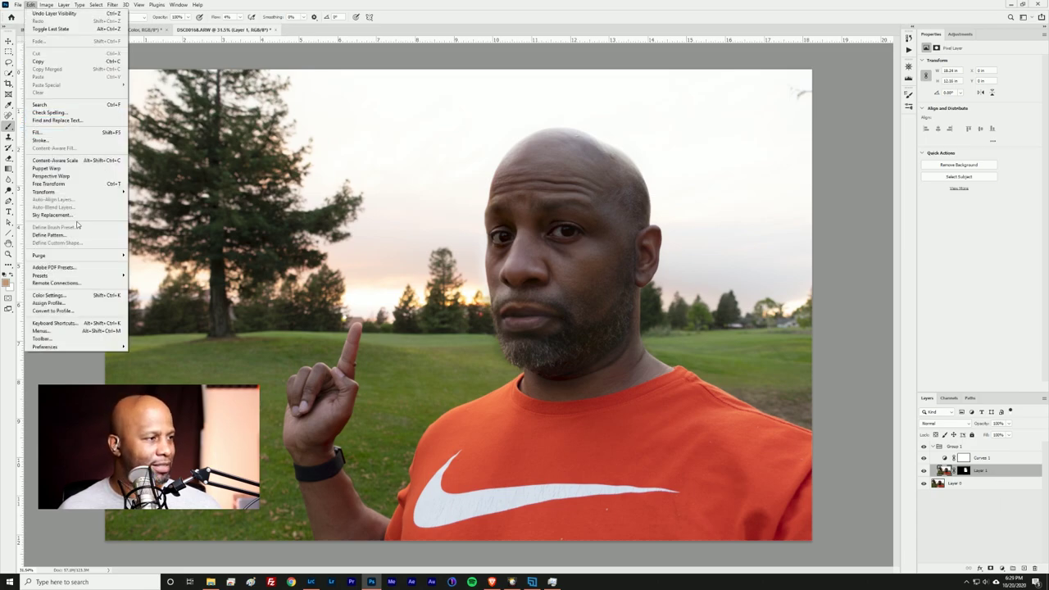
left_click(666, 280)
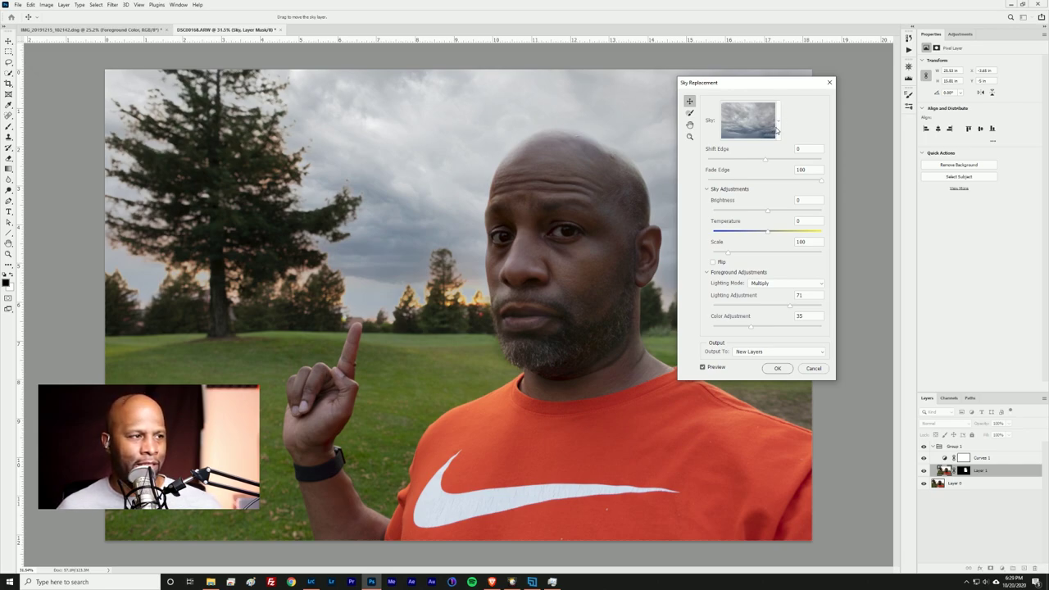
- Preview the orange sunset preset sky, then the grey sky with a rainbow
left_click(778, 122)
scroll(745, 271, "down", 2)
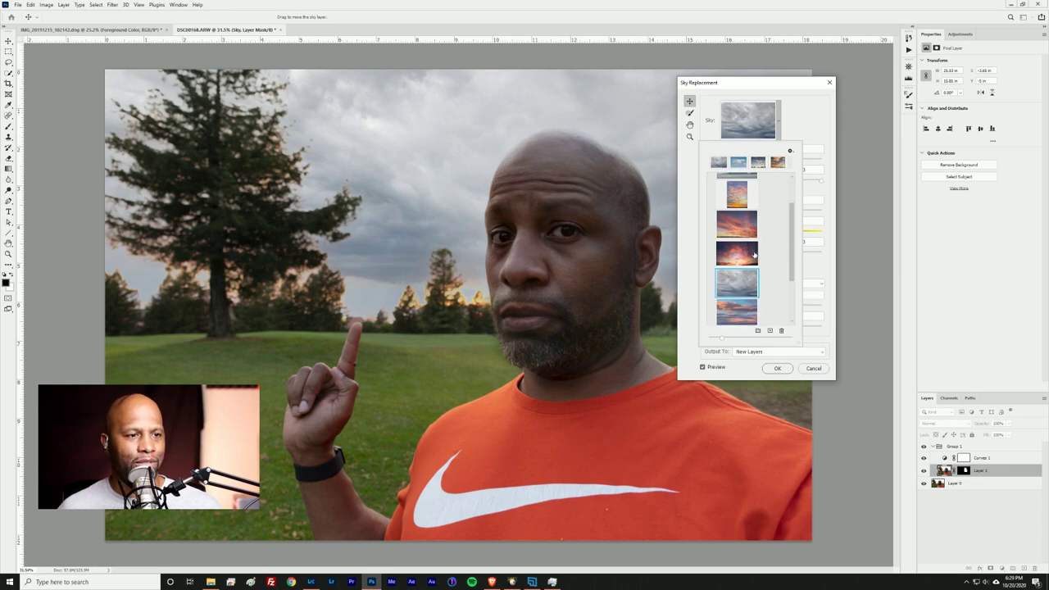
left_click(743, 232)
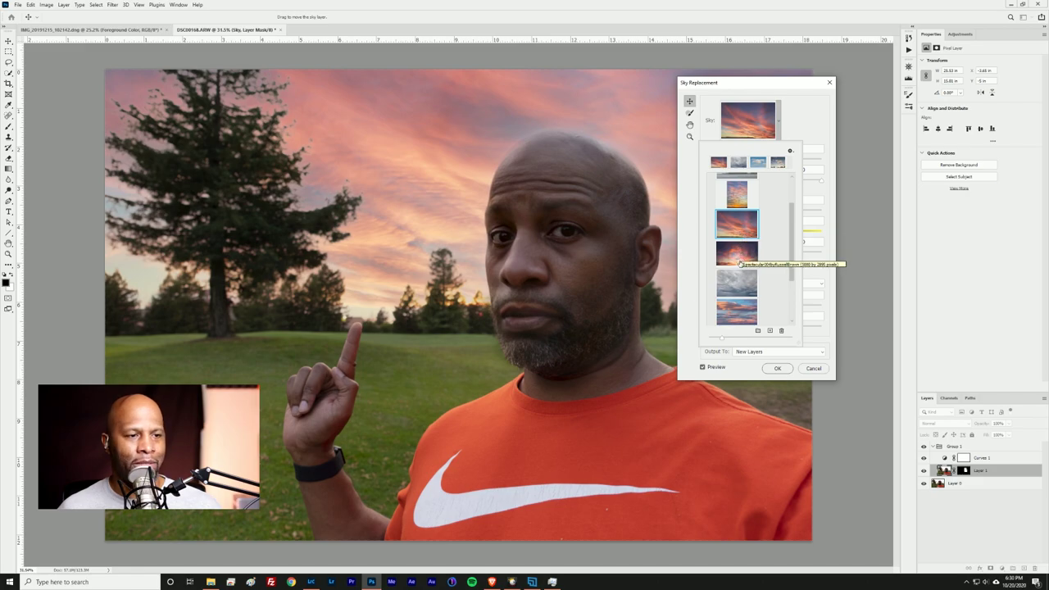
scroll(736, 250, "up", 2)
scroll(736, 251, "up", 1)
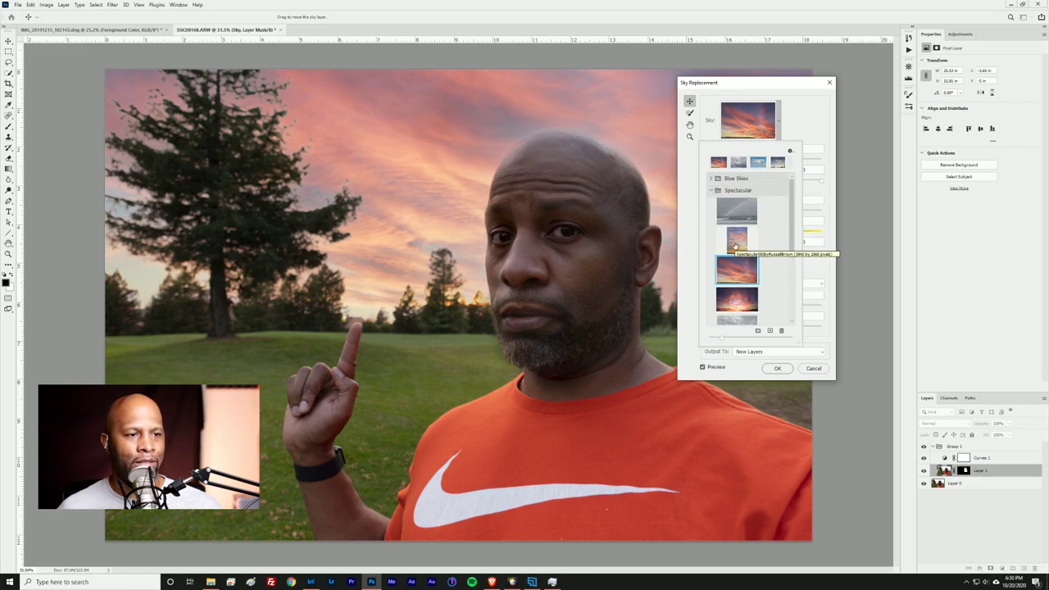
left_click(721, 213)
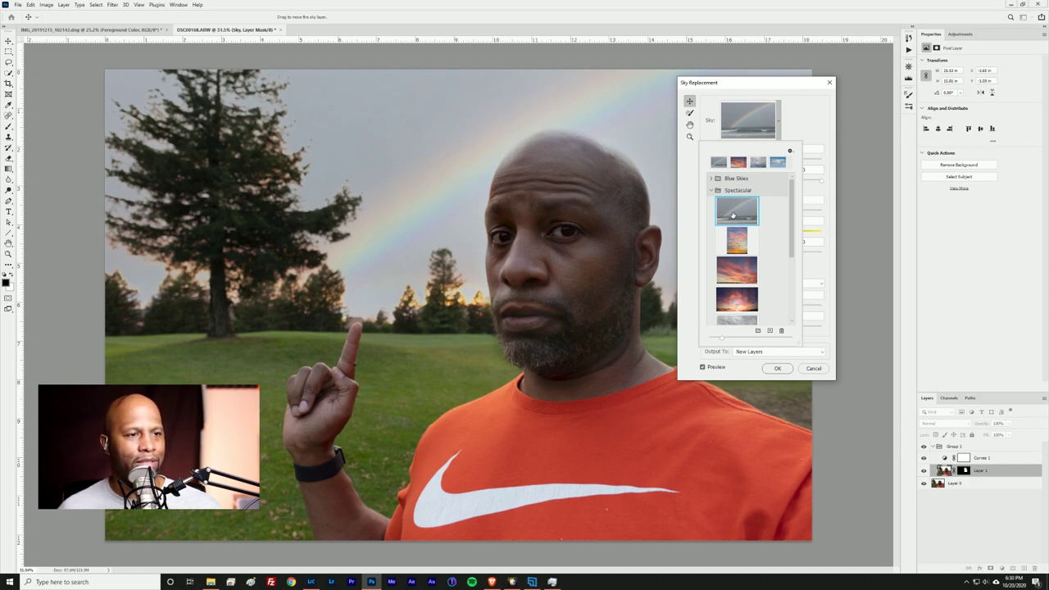
- Cancel Sky Replacement and restart it on Layer 0, the original photo
left_click(814, 368)
left_click(814, 367)
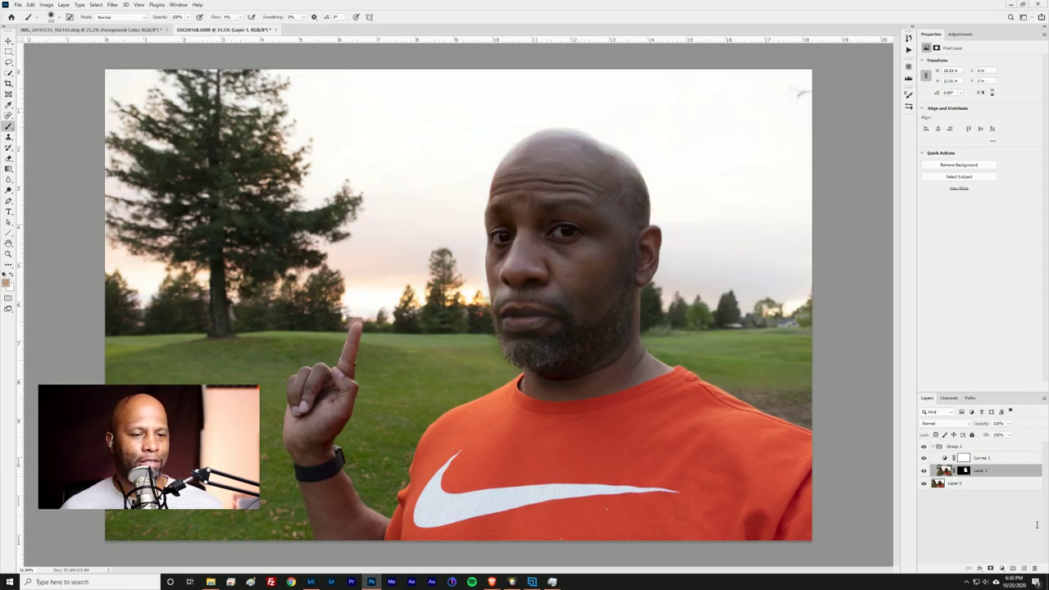
left_click(991, 486)
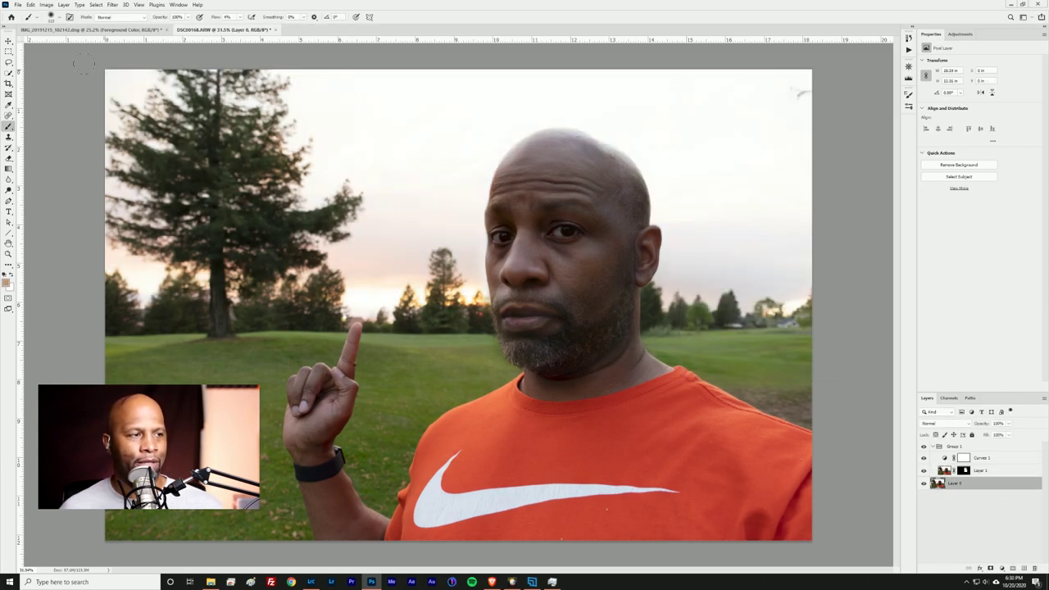
left_click(45, 5)
left_click(45, 5)
left_click(29, 5)
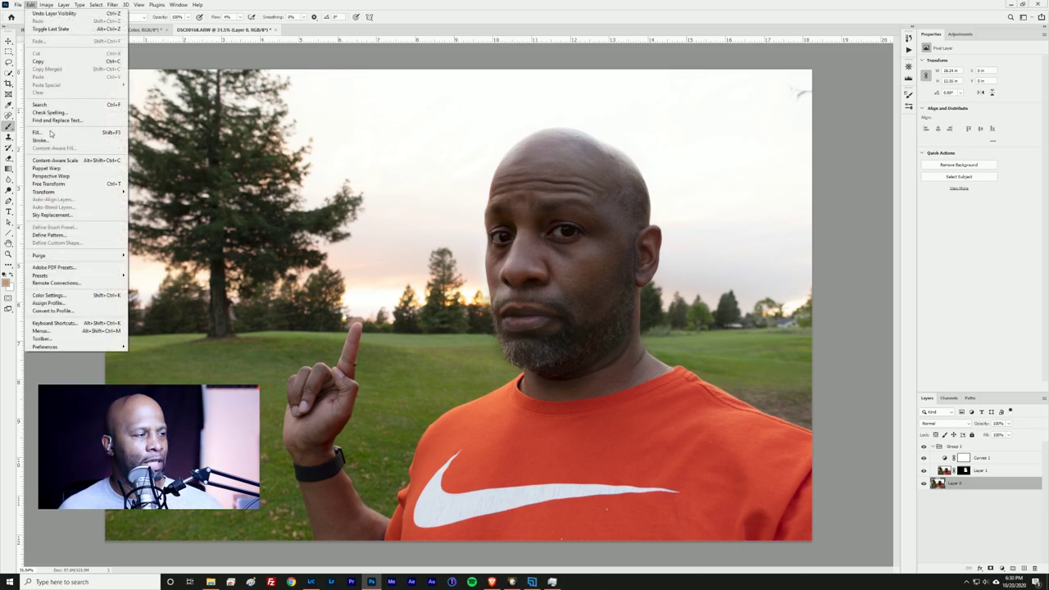
left_click(51, 216)
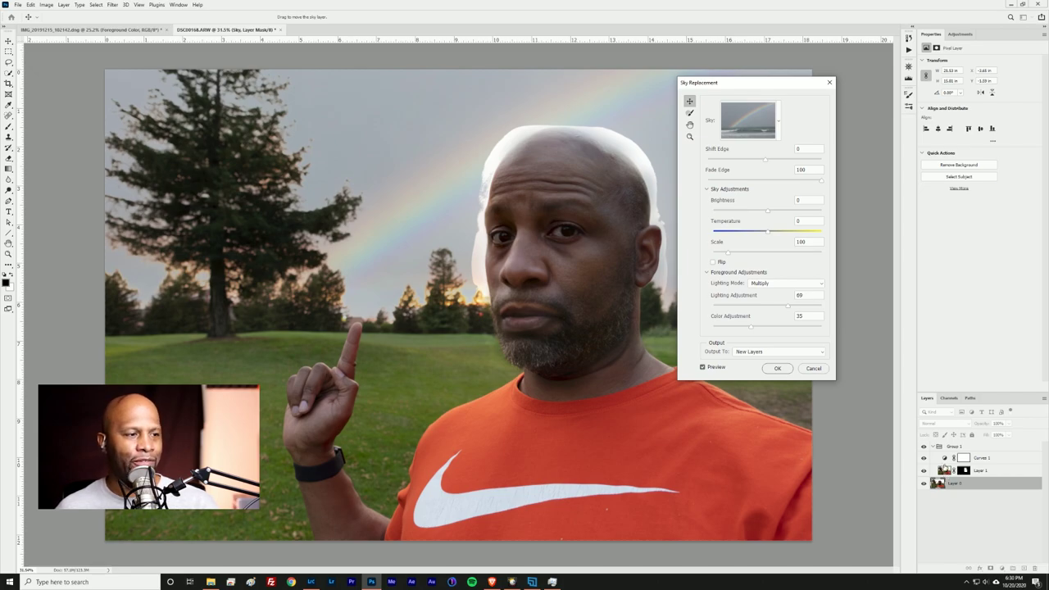
- Cancel again and reopen Sky Replacement with Layer 1 as the target layer
left_click(808, 372)
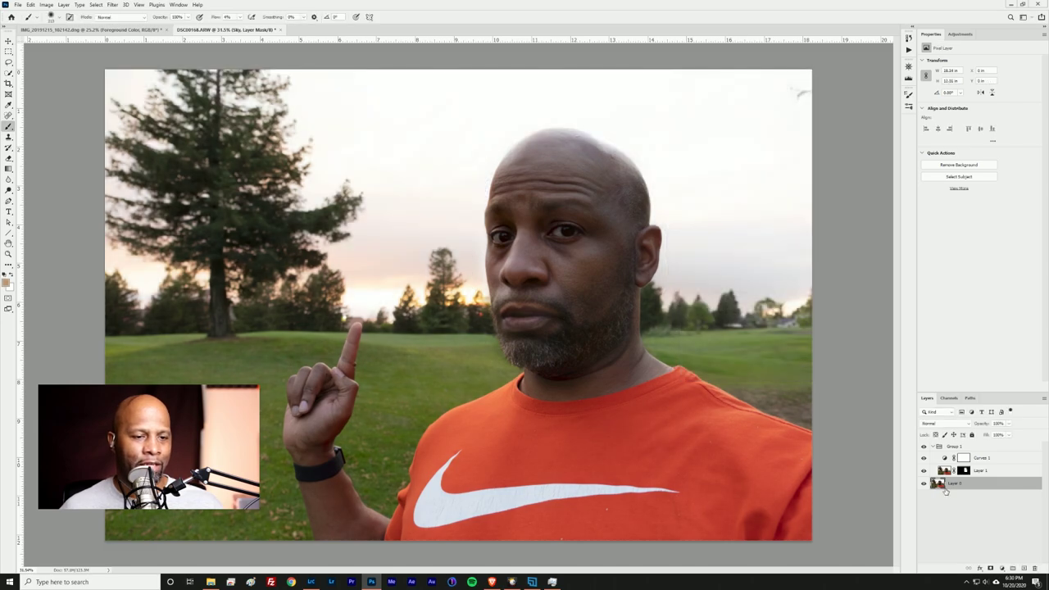
left_click(1003, 471)
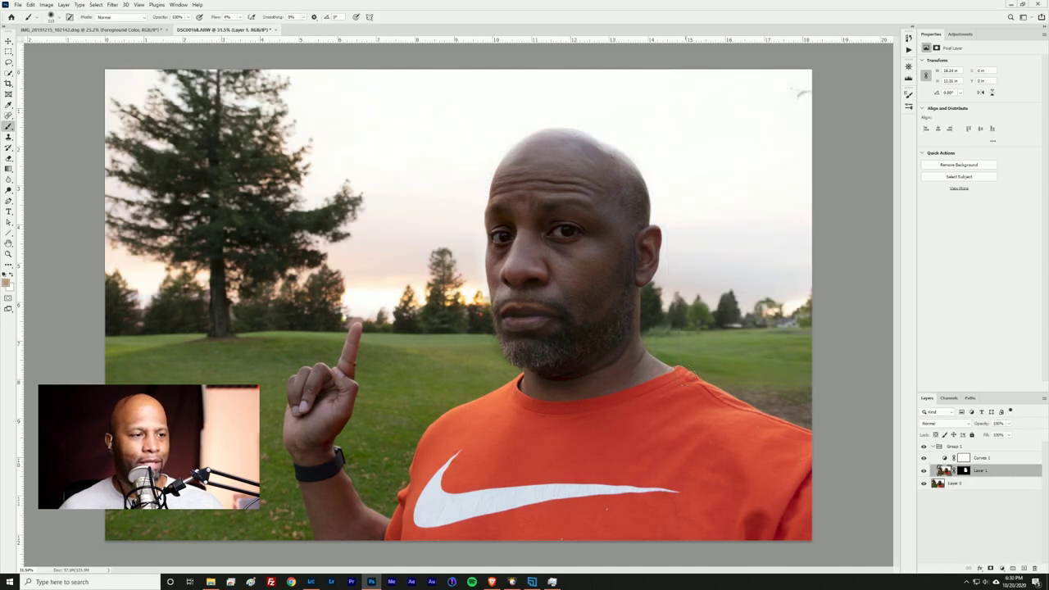
left_click(30, 5)
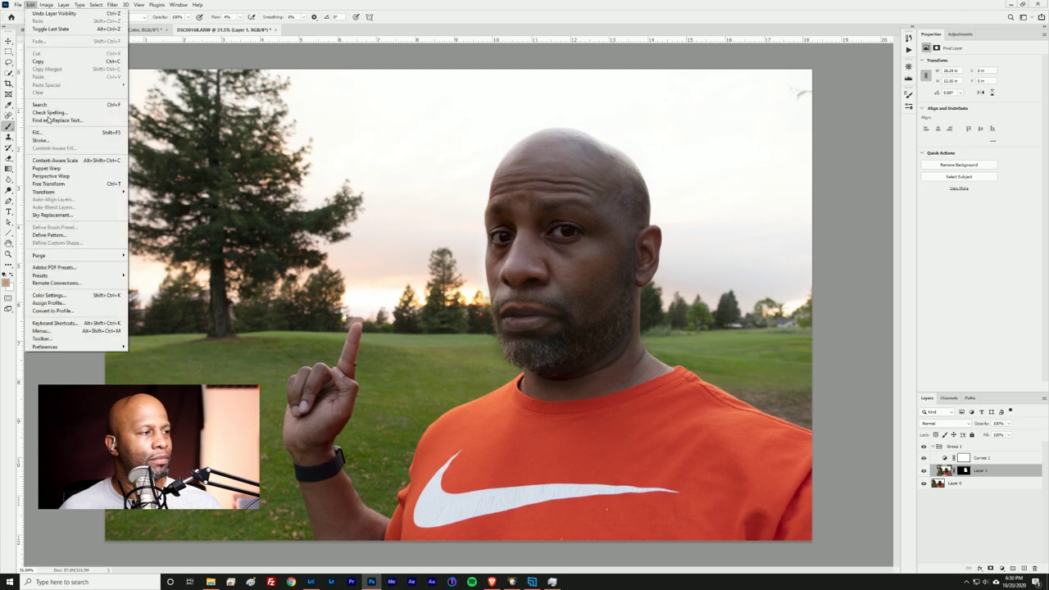
left_click(72, 216)
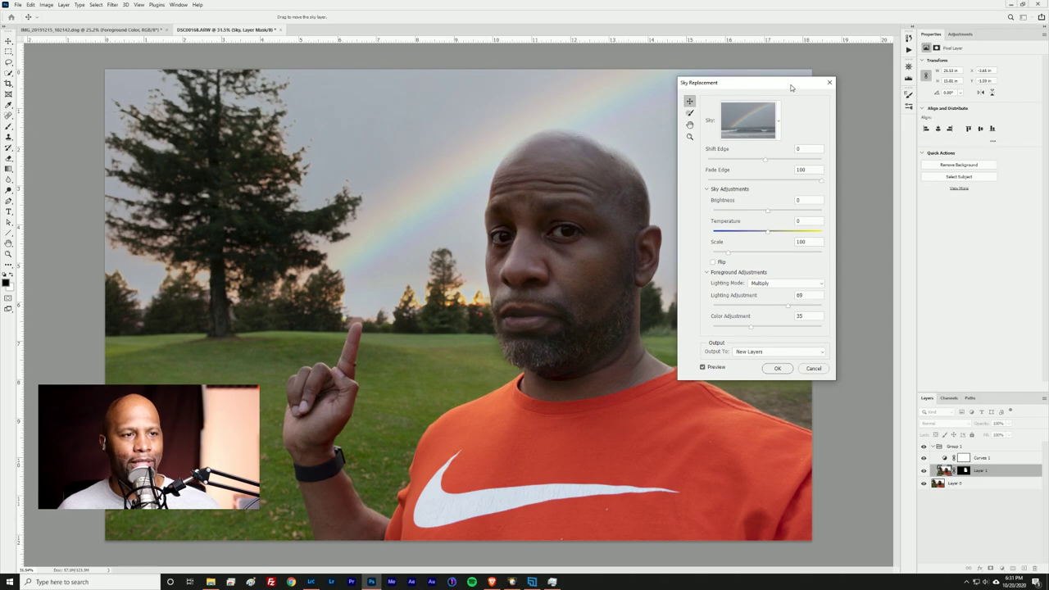
- Move the Sky Replacement dialog aside, then set Lighting Adjustment 66 and sky Temperature 30
left_click_drag(791, 87, 841, 69)
mouse_move(839, 288)
left_mouse_down()
mouse_move(821, 289)
mouse_move(834, 287)
left_mouse_up()
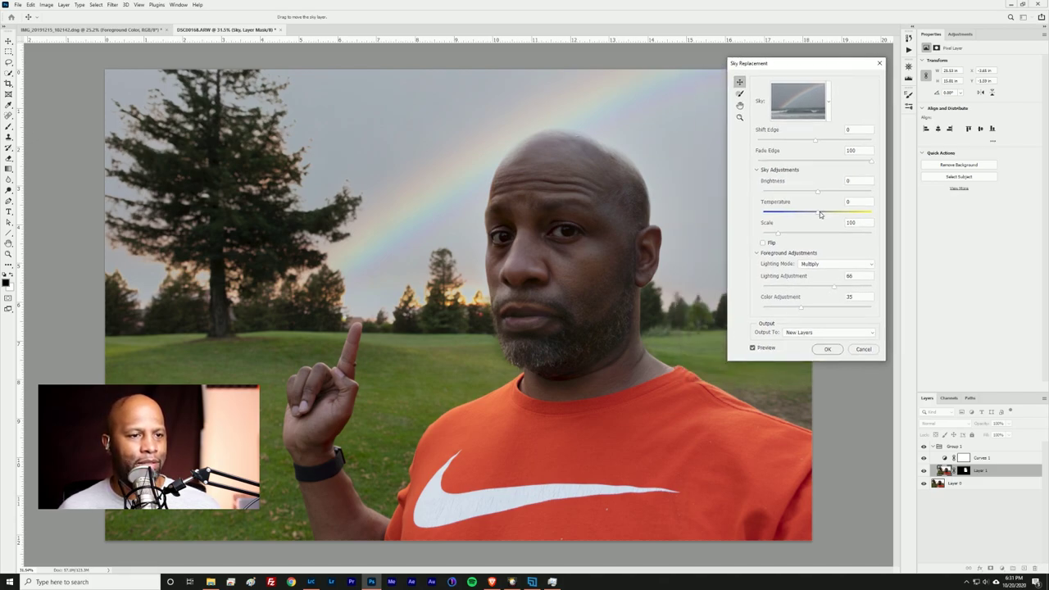
mouse_move(815, 214)
left_mouse_down()
mouse_move(804, 215)
mouse_move(828, 215)
left_mouse_up()
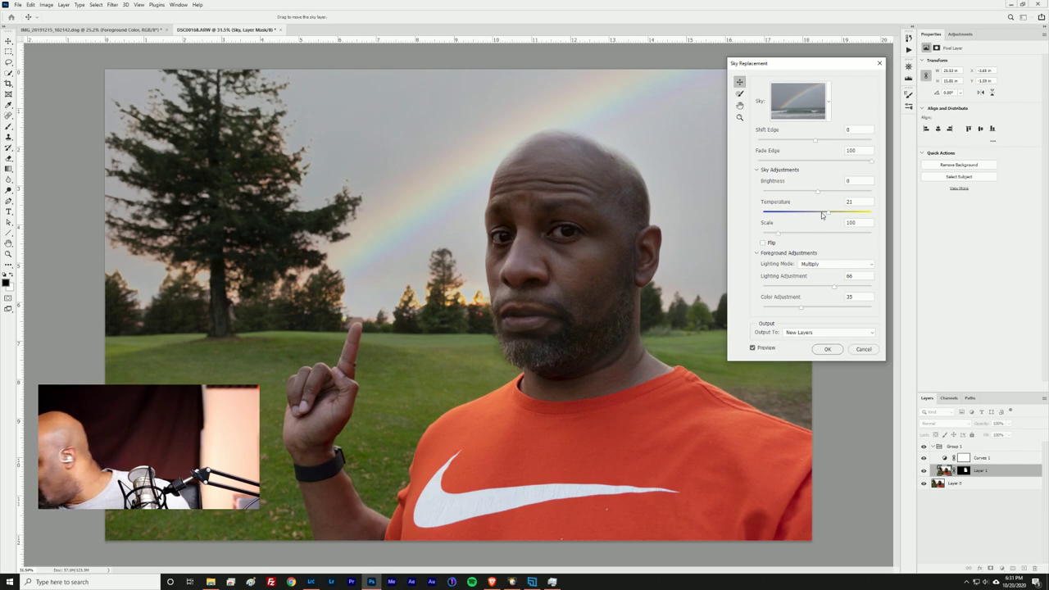
left_click_drag(826, 214, 829, 214)
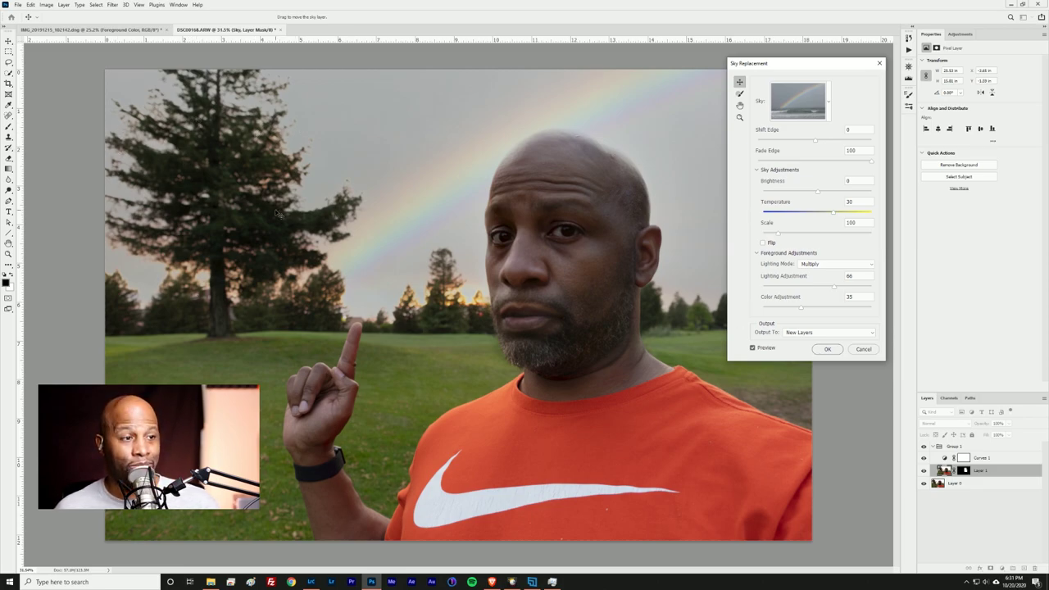
- Try two sunset preset skies, then settle on the pink sunset
left_click(830, 99)
scroll(791, 246, "down", 5)
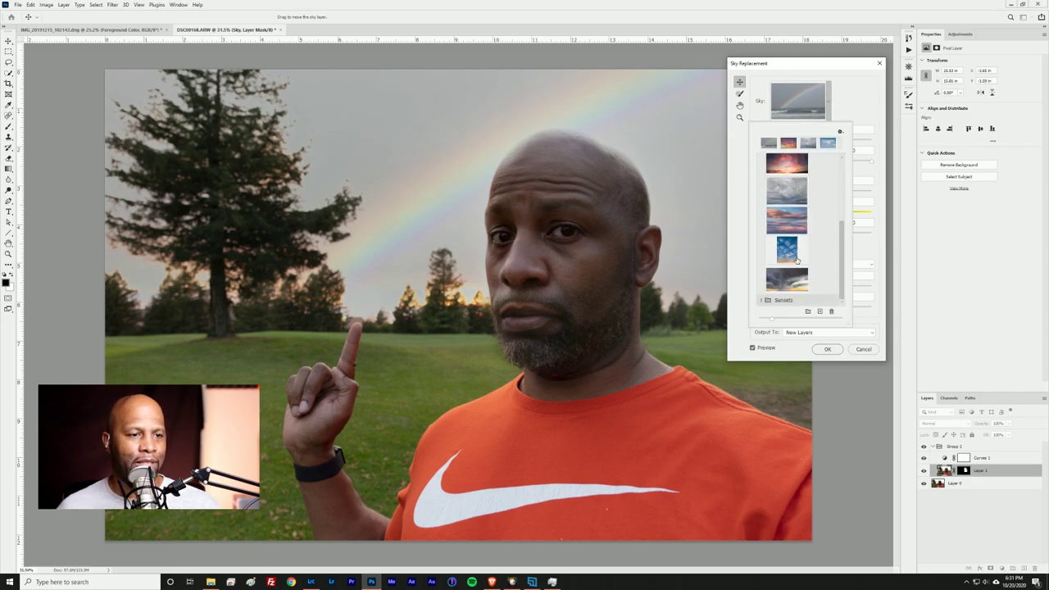
left_click(793, 222)
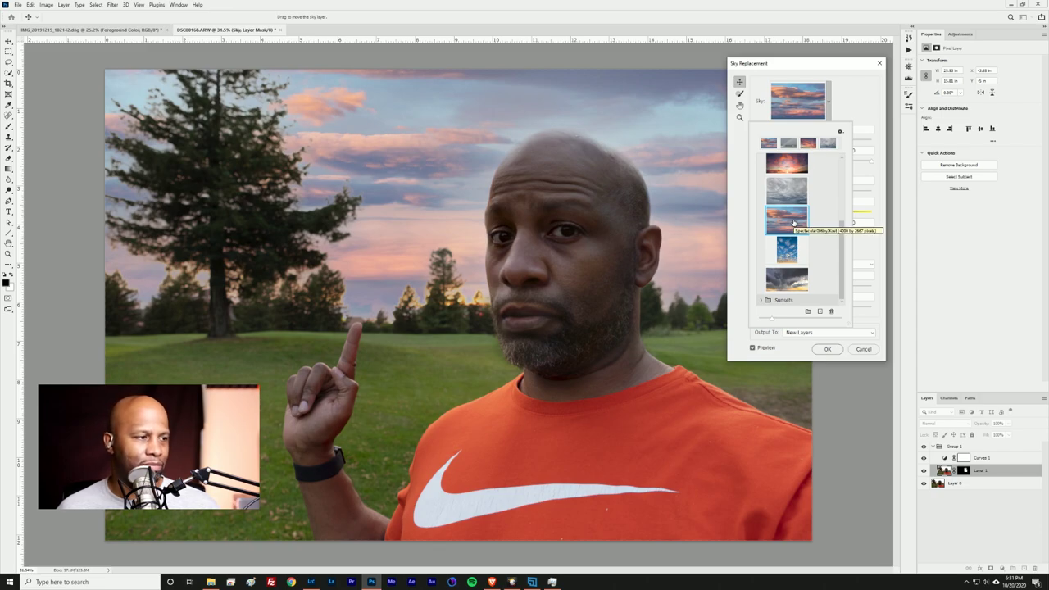
scroll(793, 222, "up", 1)
left_click(796, 205)
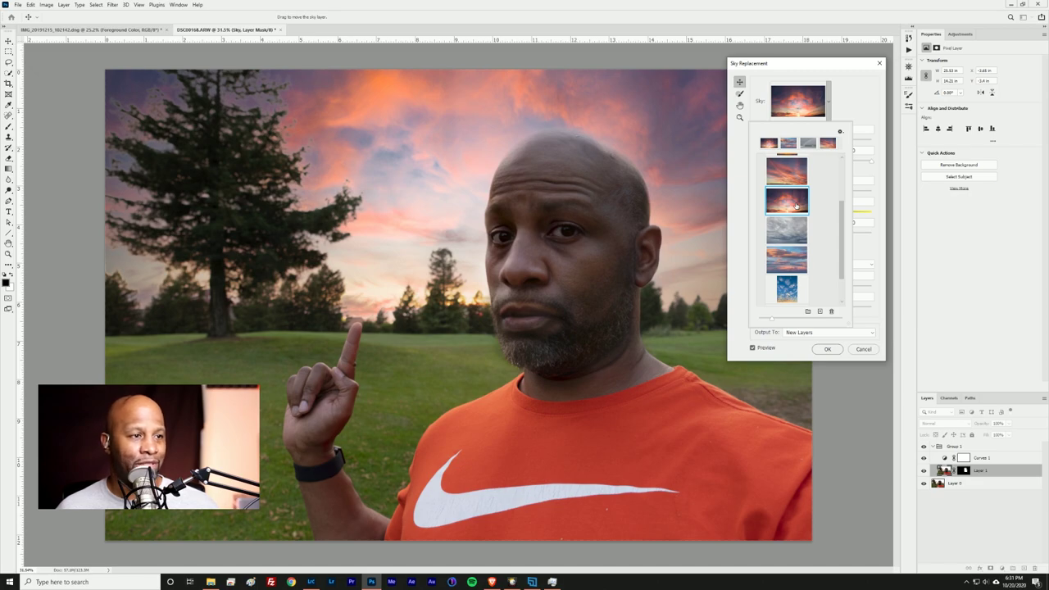
scroll(800, 235, "up", 1)
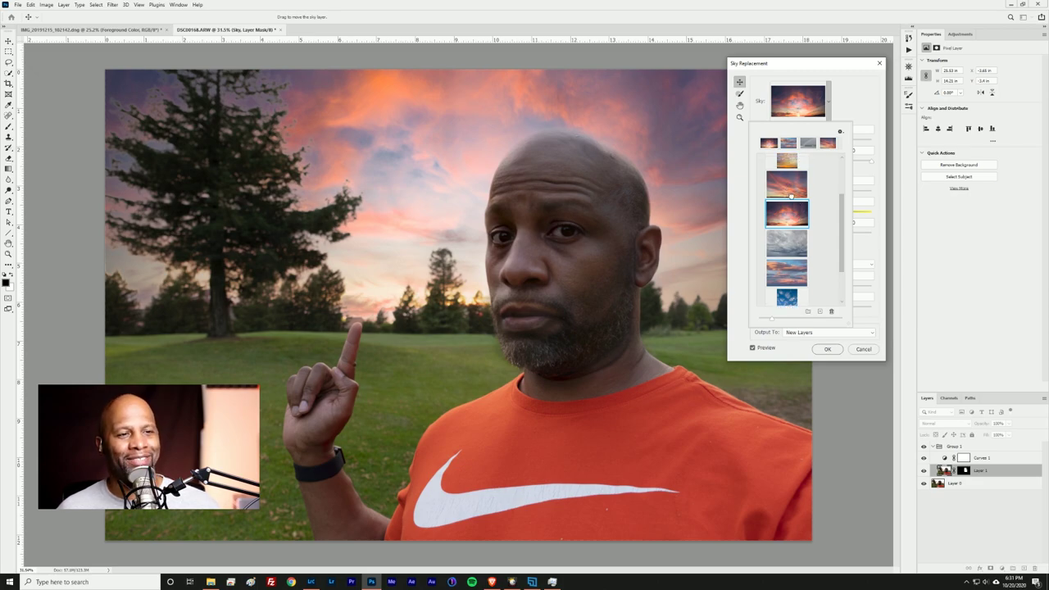
left_click(790, 191)
scroll(800, 254, "up", 1)
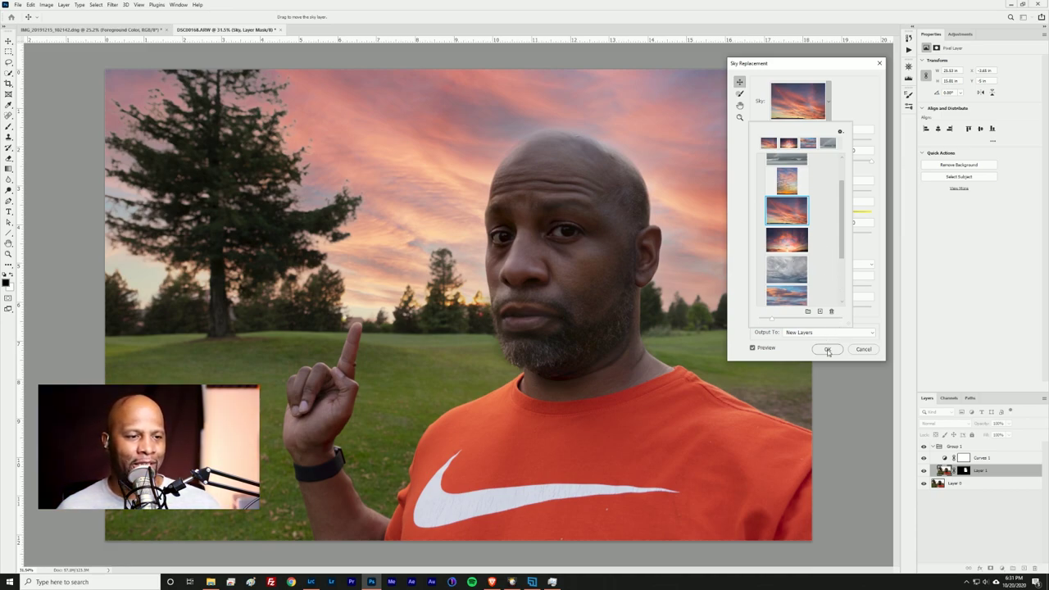
left_click(866, 109)
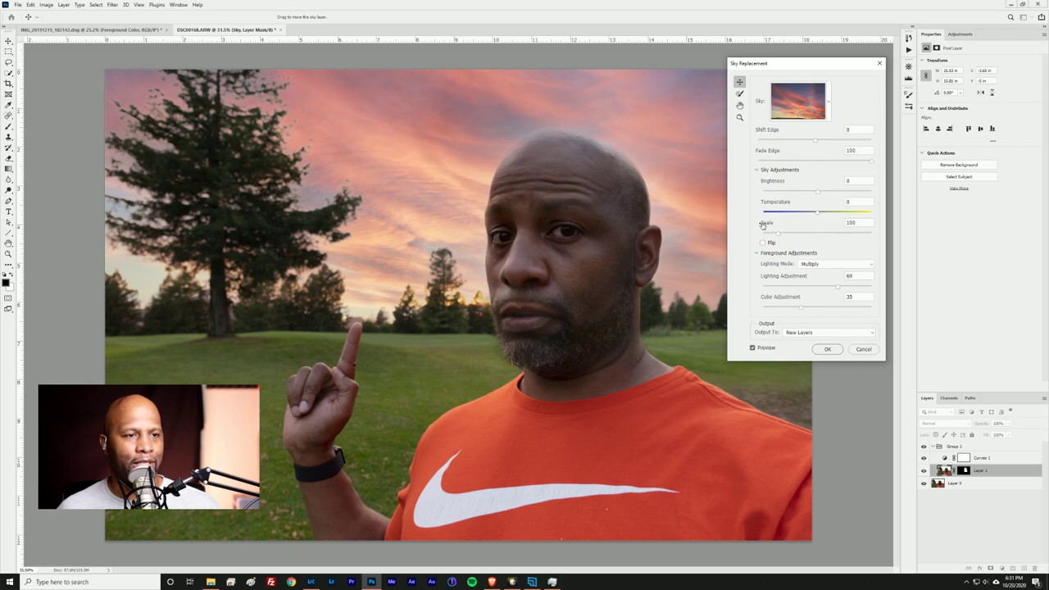
- Set Shift Edge to -24 and Color Adjustment to 74, then apply the replacement
left_click_drag(815, 142, 801, 150)
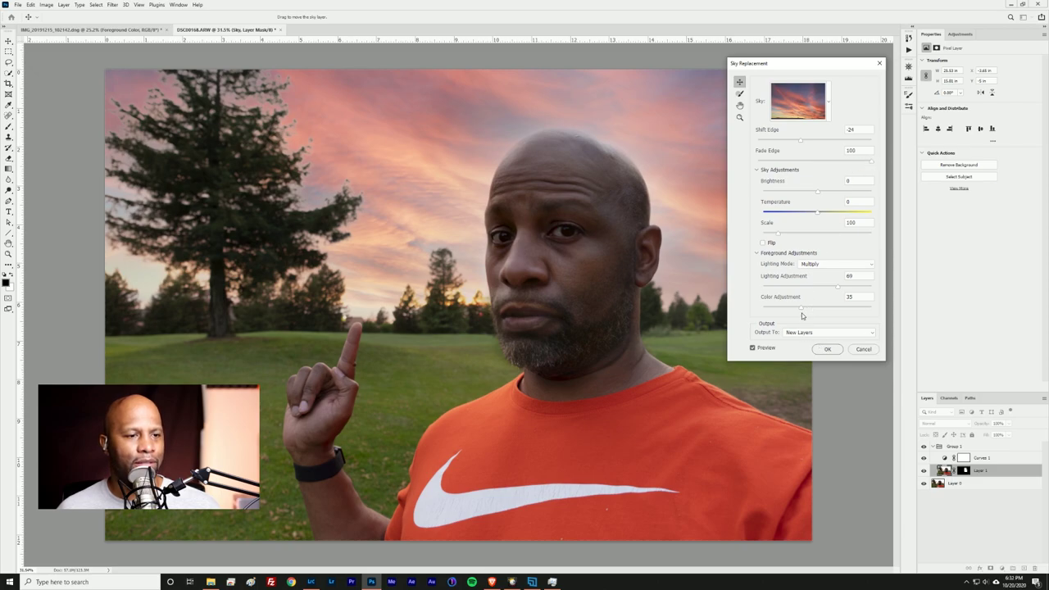
left_click_drag(802, 308, 843, 310)
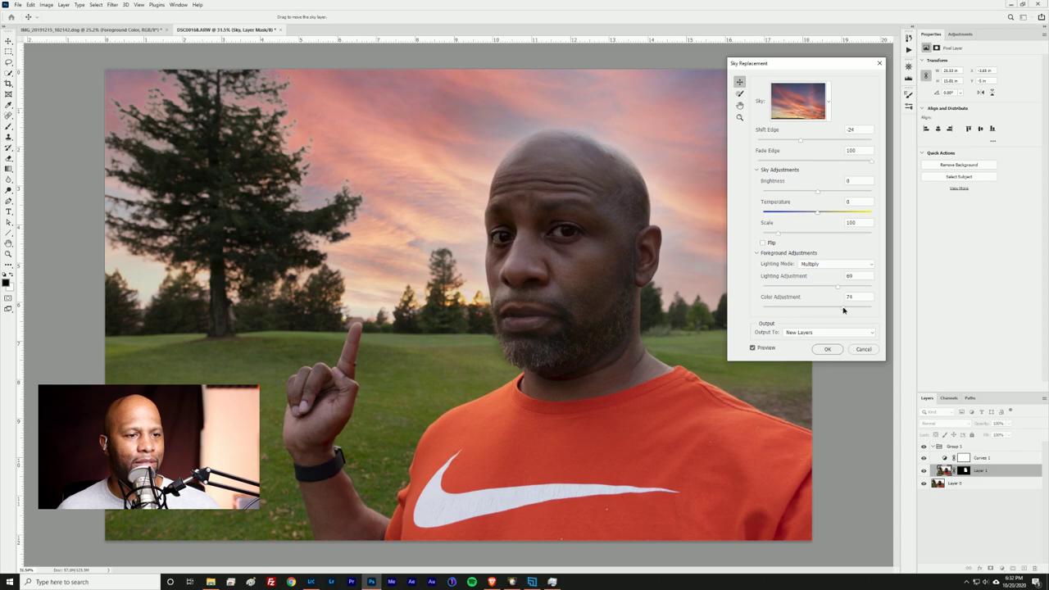
left_click(830, 349)
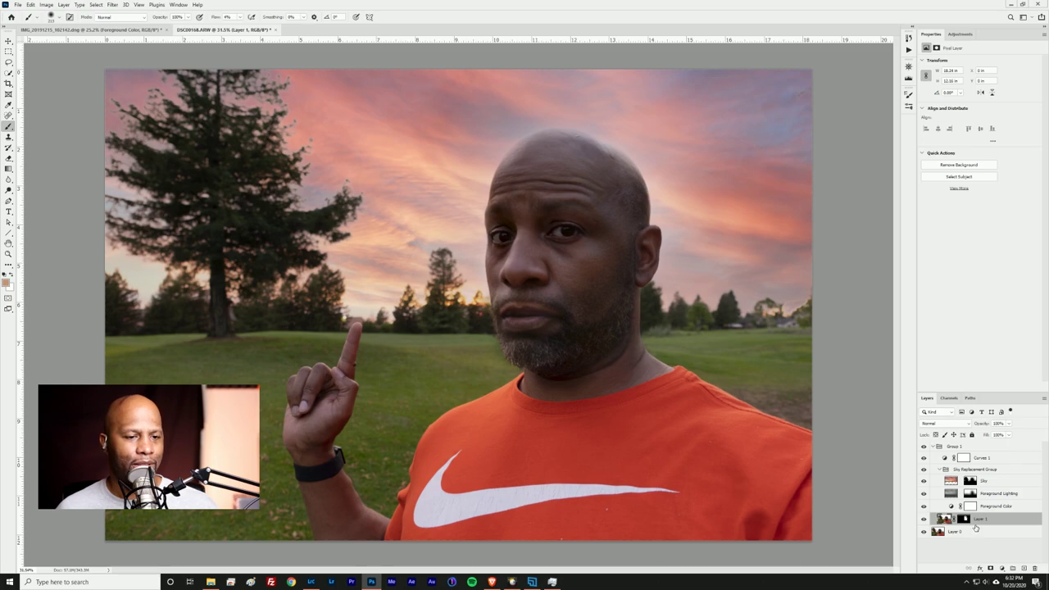
- Select the Sky layer and toggle the new sky off and on to compare
left_click(1011, 482)
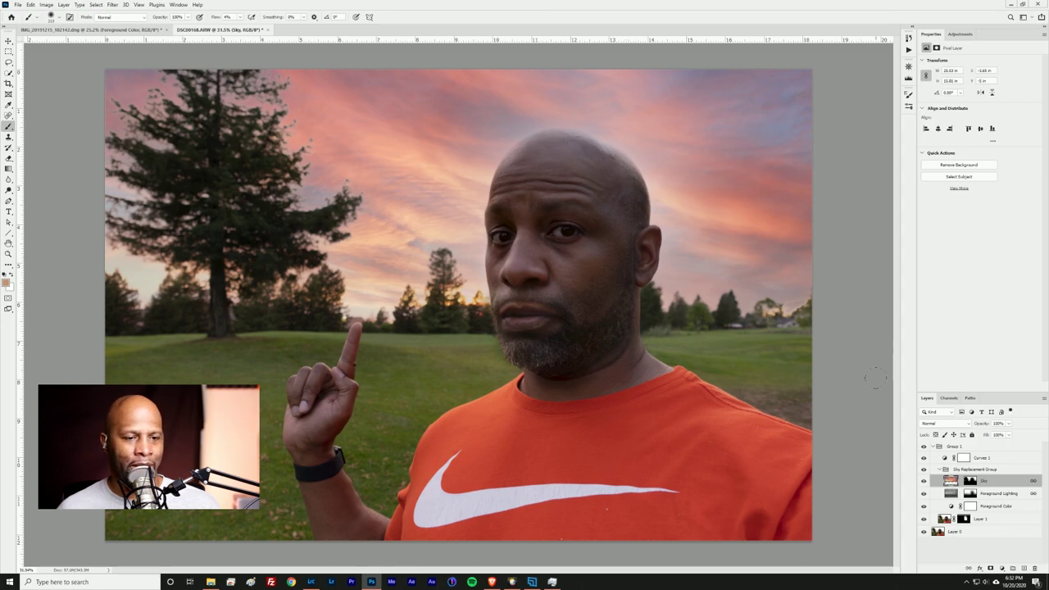
left_click(924, 447)
left_click(971, 481)
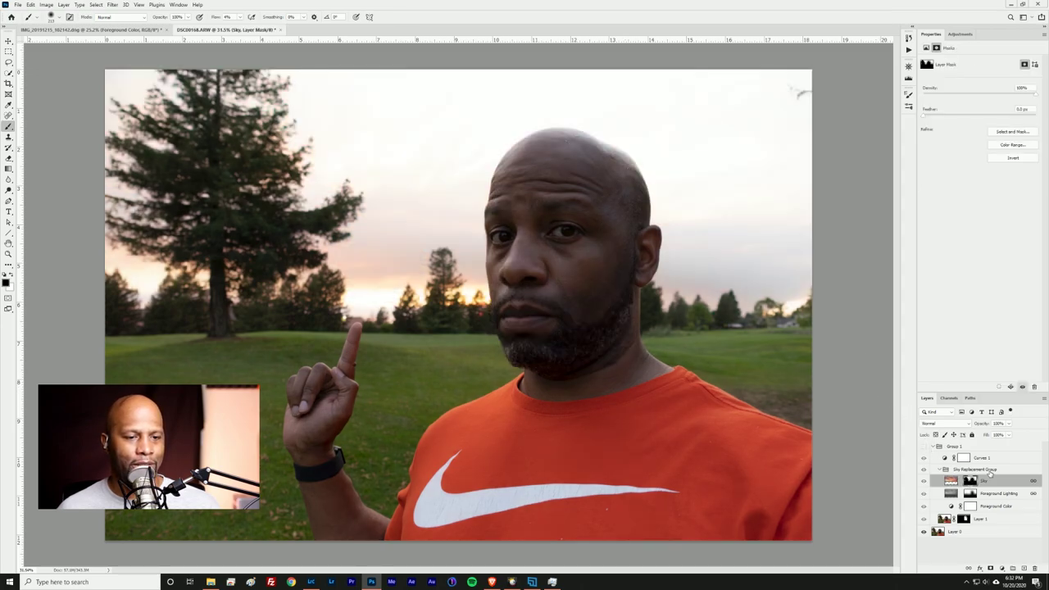
left_click(990, 475)
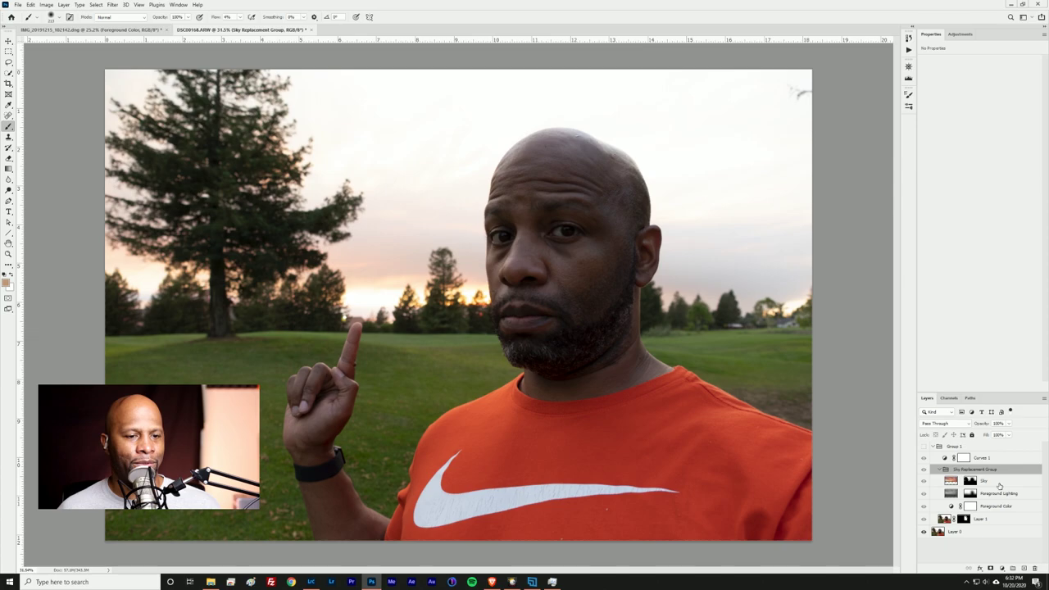
key("ctrl+comma")
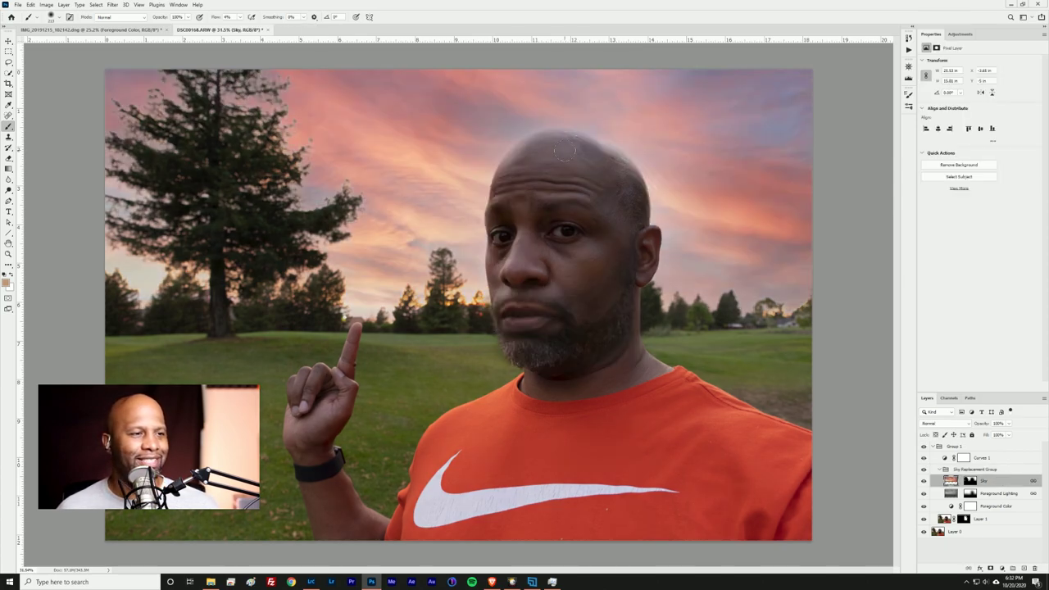
- Paint black on the Sky layer mask over the forehead and scalp edge
left_click(970, 481)
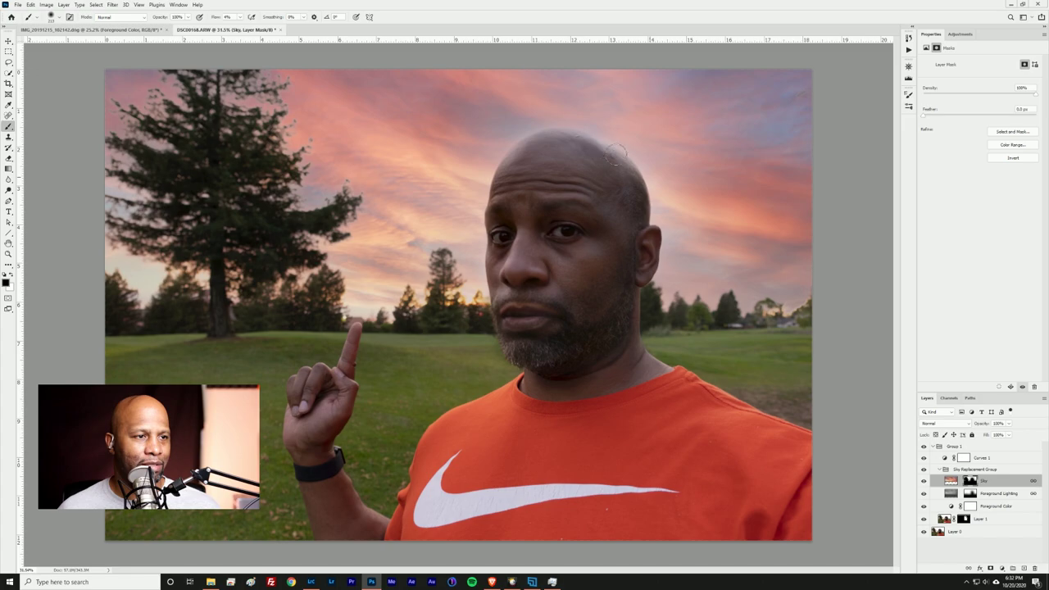
key("x")
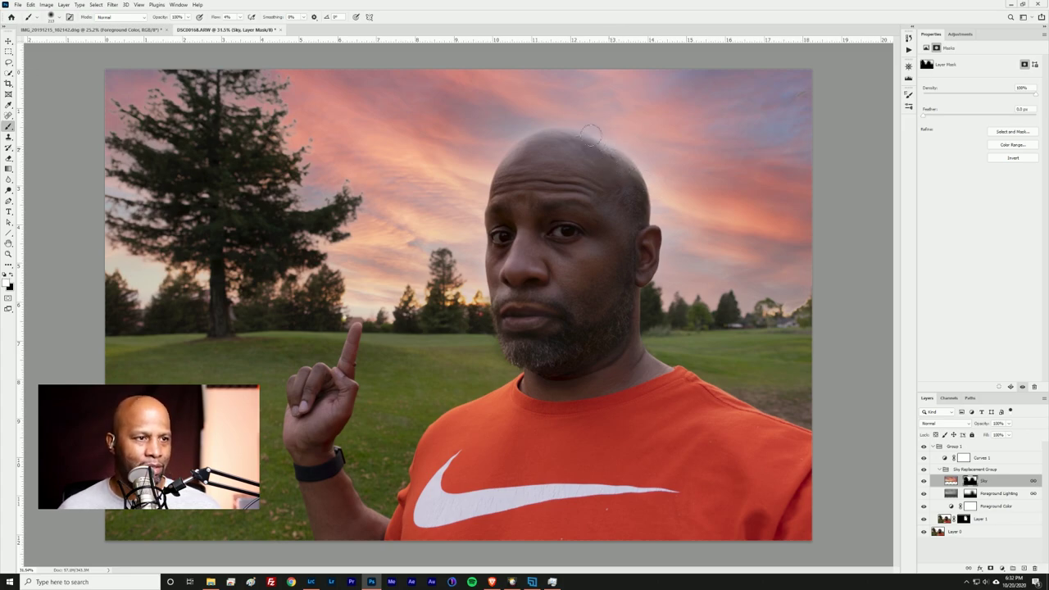
mouse_move(545, 157)
left_mouse_down()
mouse_move(496, 176)
mouse_move(606, 174)
mouse_move(500, 201)
mouse_move(561, 199)
mouse_move(611, 169)
mouse_move(647, 196)
mouse_move(569, 148)
mouse_move(554, 178)
mouse_move(592, 176)
mouse_move(575, 170)
left_mouse_up()
key("x")
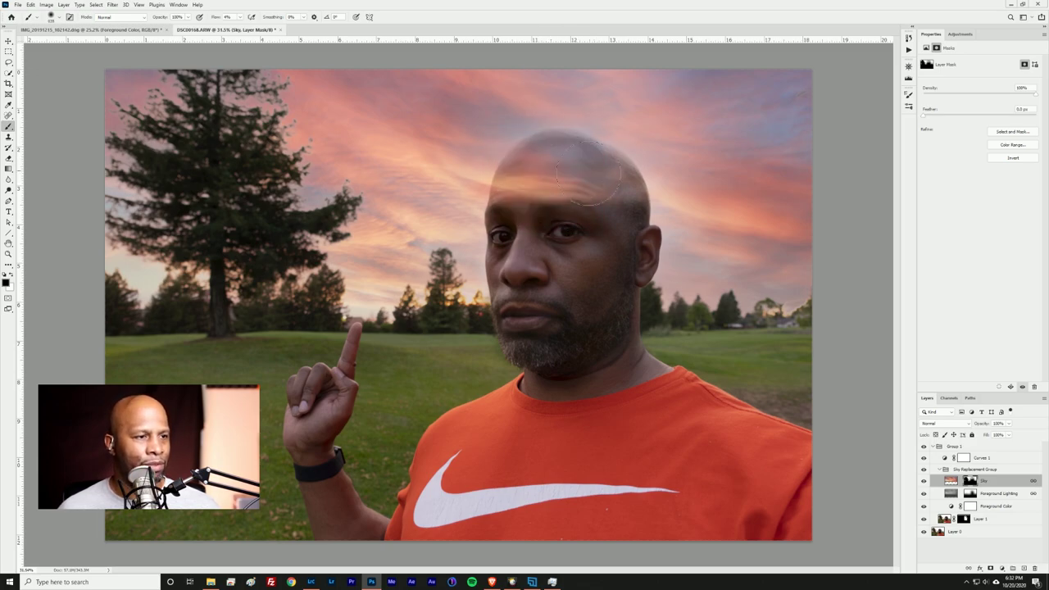
mouse_move(598, 209)
left_mouse_down()
mouse_move(545, 223)
mouse_move(565, 219)
mouse_move(596, 185)
mouse_move(512, 220)
mouse_move(514, 209)
mouse_move(561, 215)
mouse_move(586, 187)
mouse_move(510, 205)
mouse_move(602, 188)
mouse_move(574, 192)
mouse_move(619, 229)
mouse_move(543, 338)
mouse_move(578, 295)
mouse_move(649, 311)
mouse_move(635, 293)
mouse_move(562, 327)
left_mouse_up()
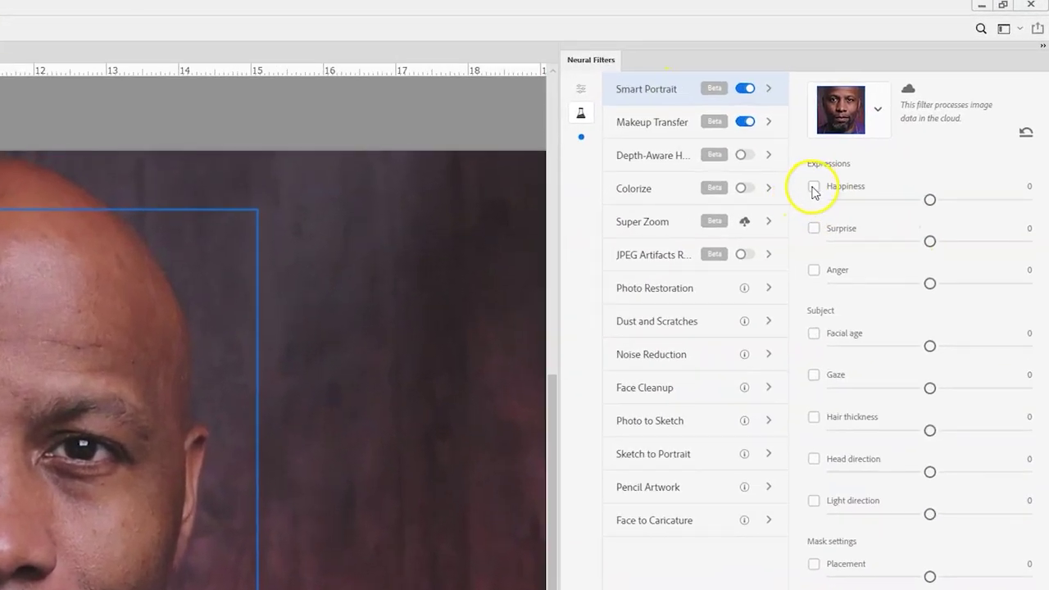
- Enable Smart Portrait Happiness and raise it to 16
left_click(813, 188)
left_click_drag(930, 199, 962, 195)
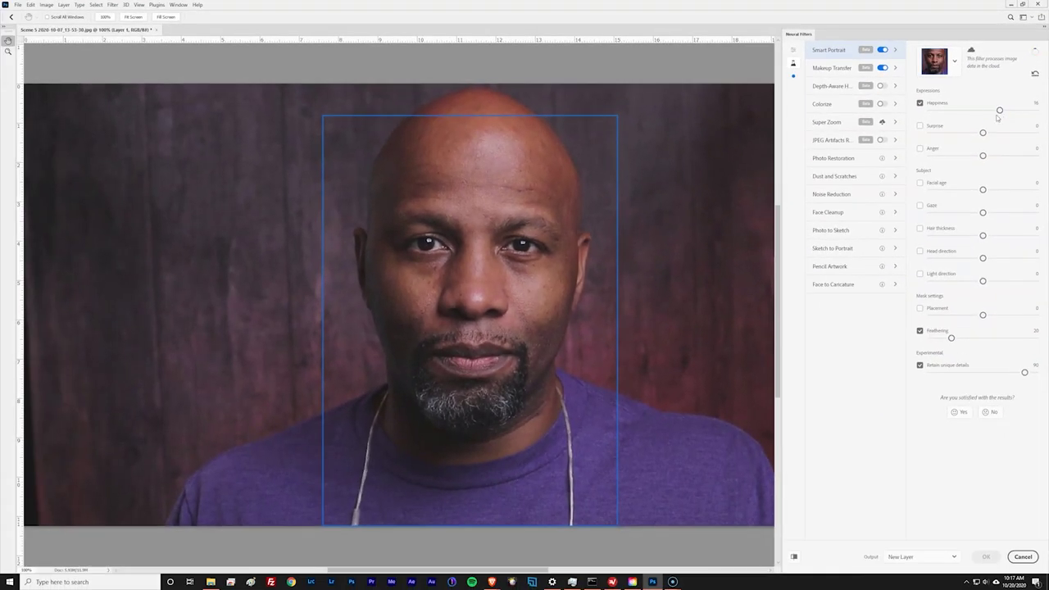